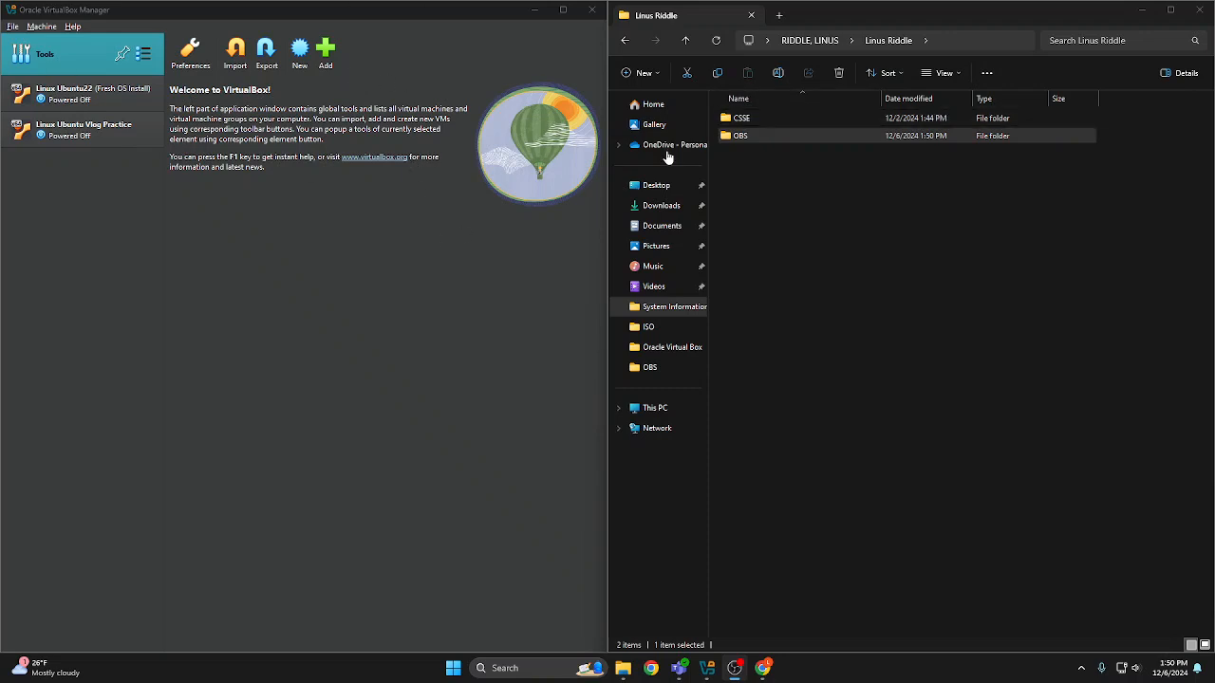
Open the ISO folder under CSSE > Virtual Machines > Linux Ubuntu in File Explorer to view the Ubuntu disc image
double_click(796, 119)
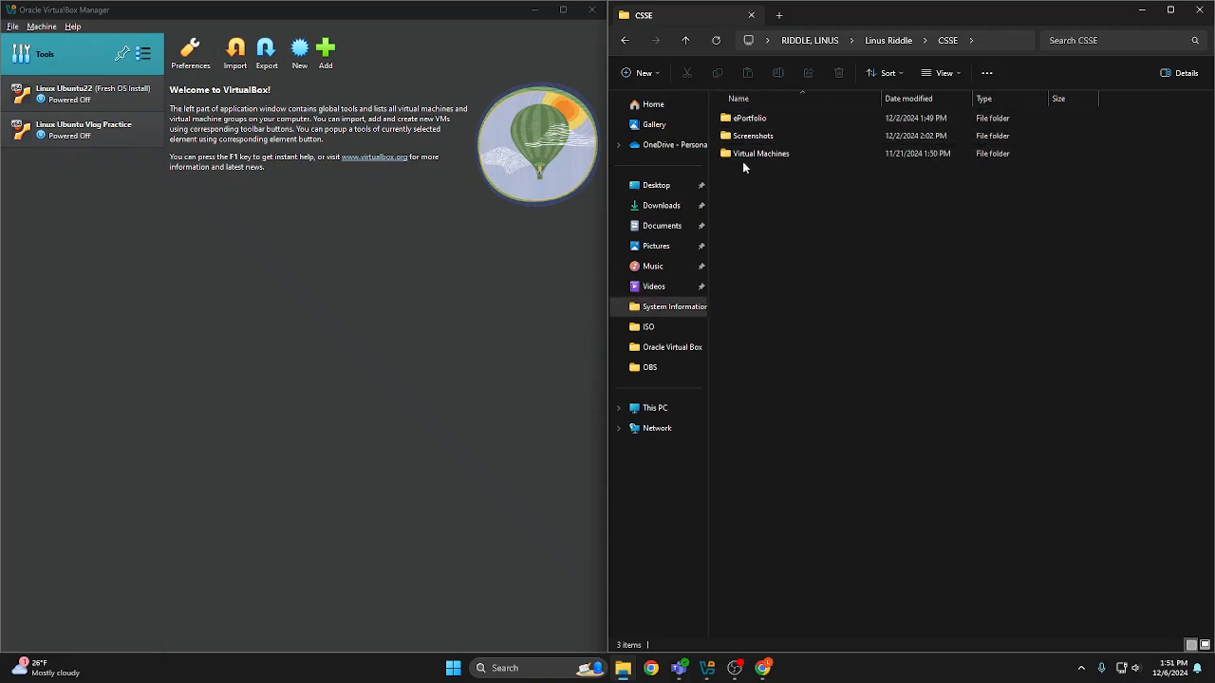
double_click(815, 149)
double_click(793, 118)
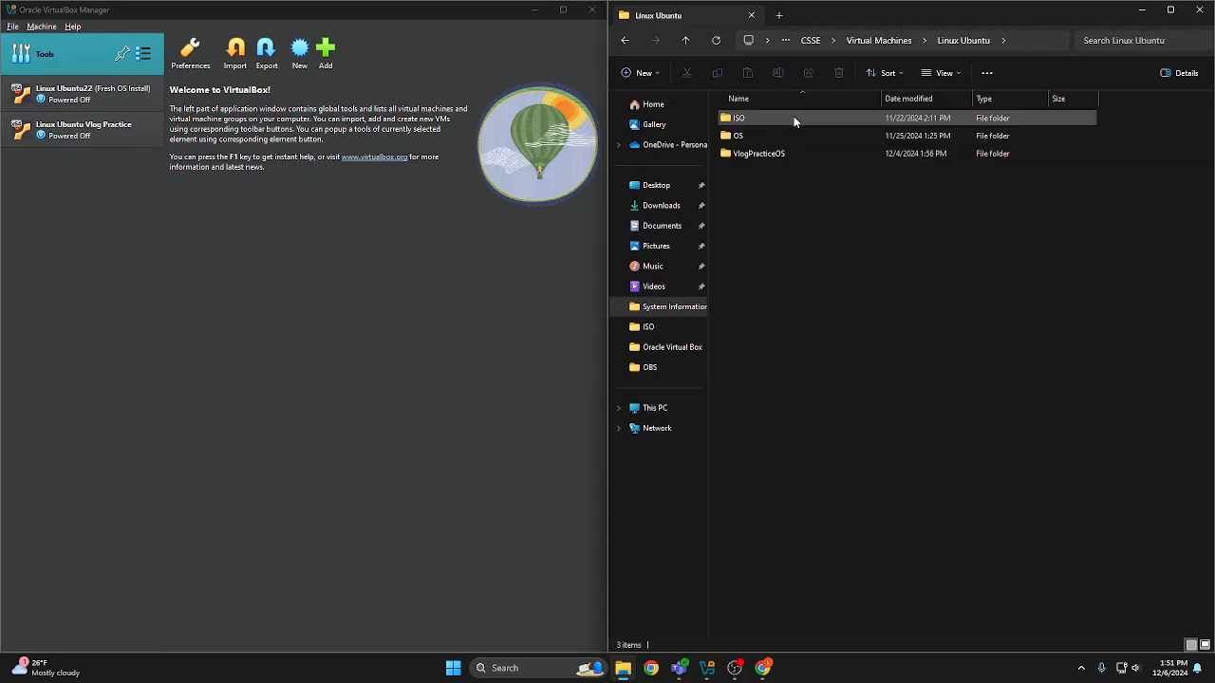
double_click(793, 119)
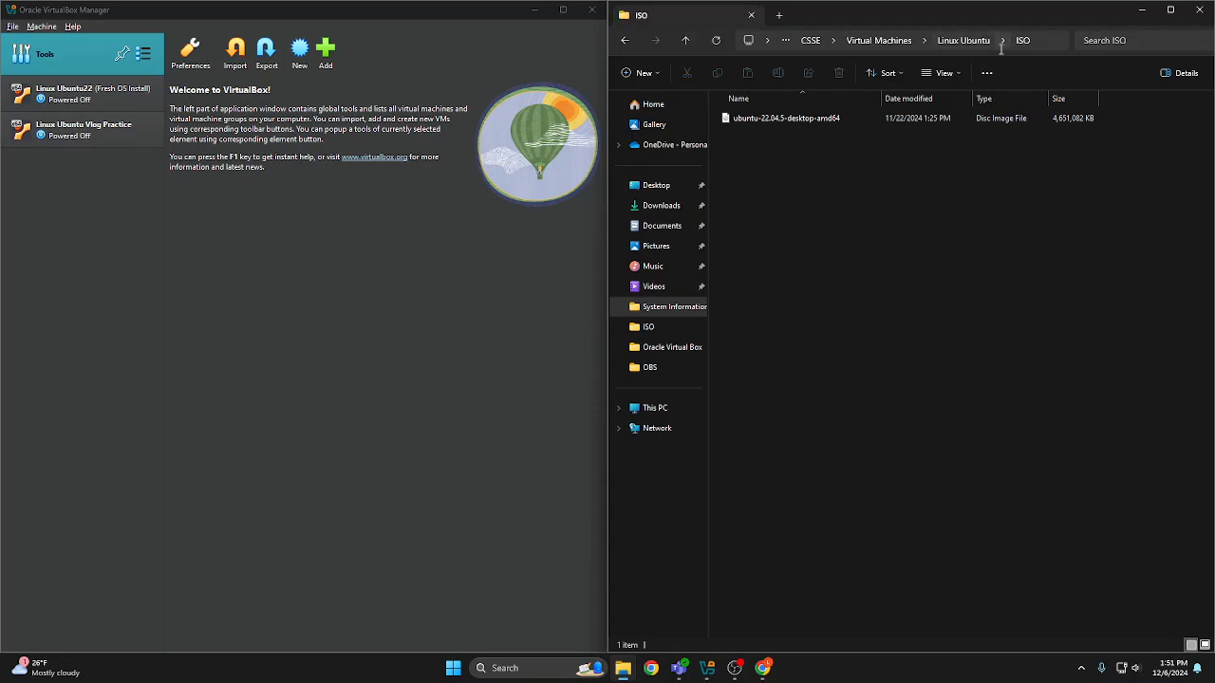
Look through the OS folder's Linux Ubuntu22 subfolder and return to the Linux Ubuntu folder
left_click(684, 43)
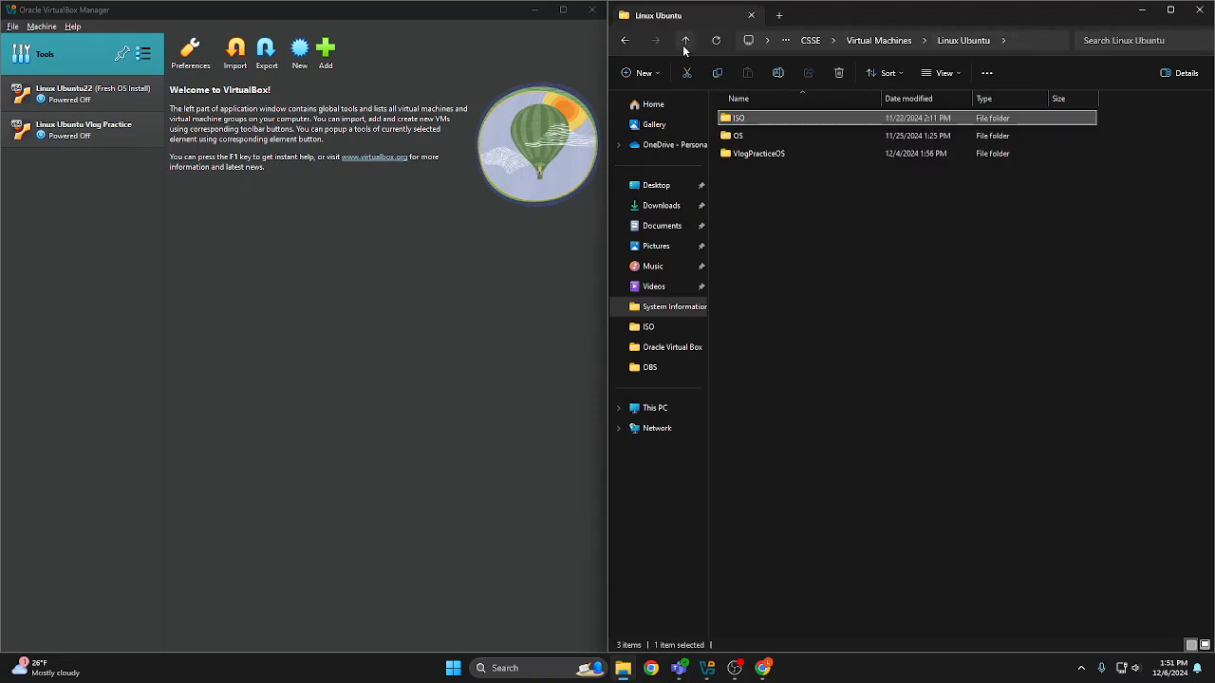
double_click(814, 136)
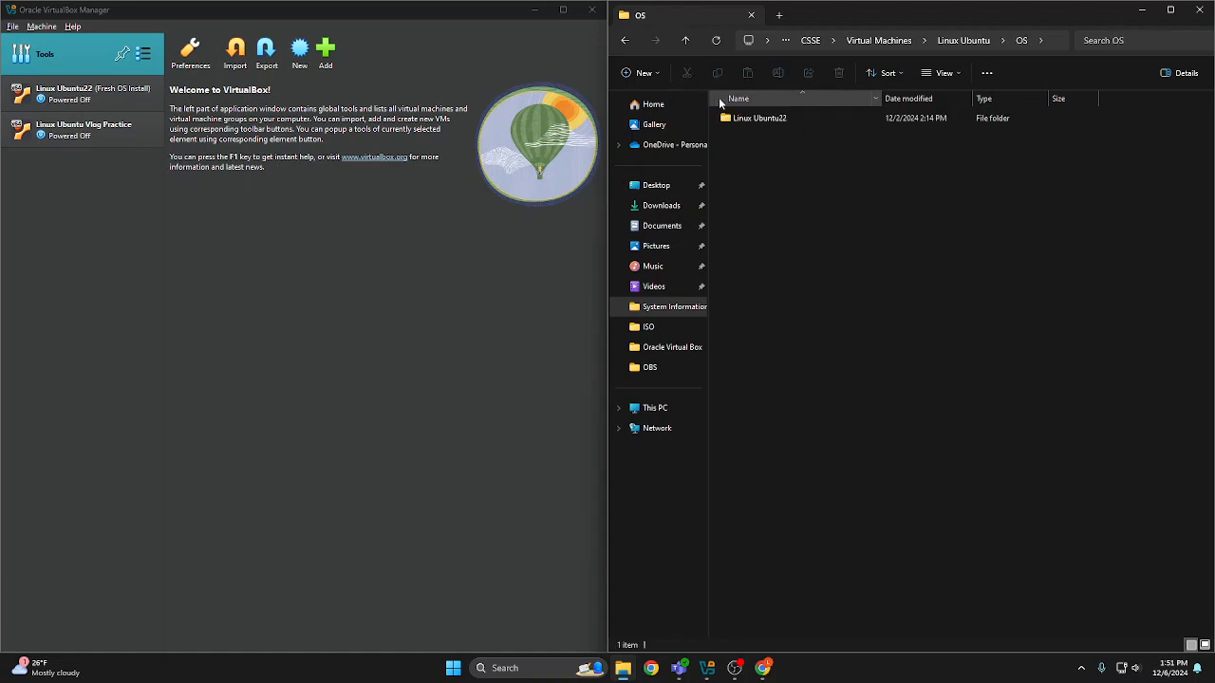
double_click(737, 120)
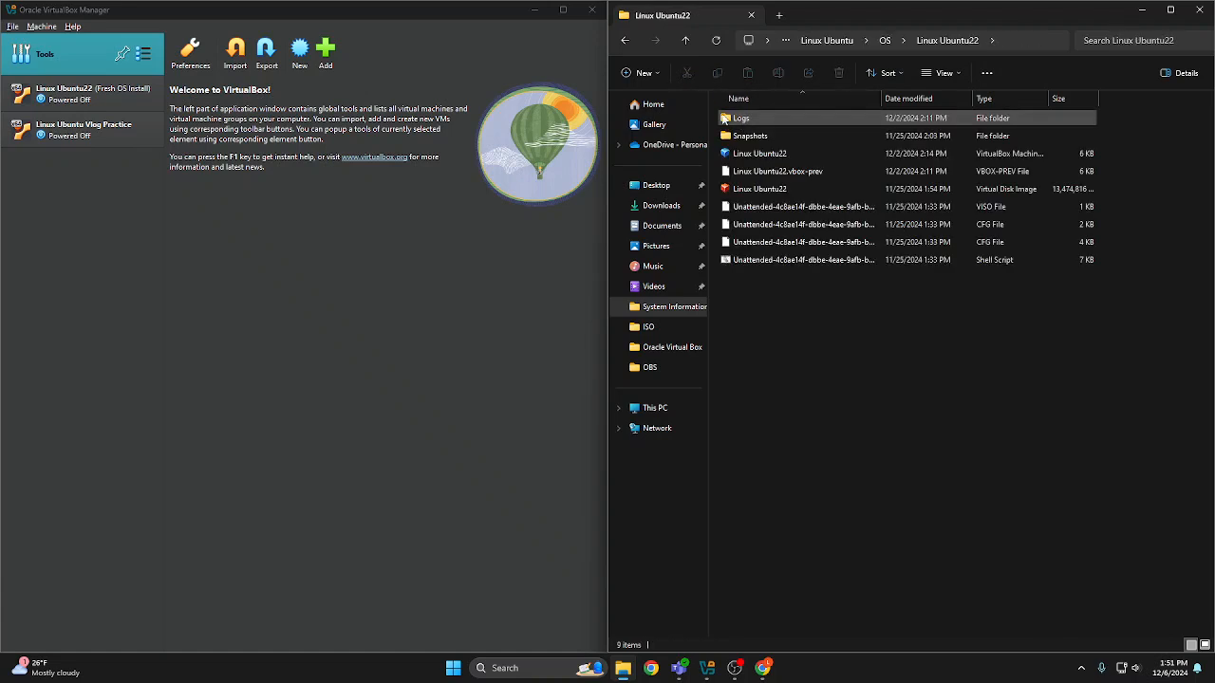
left_click(685, 41)
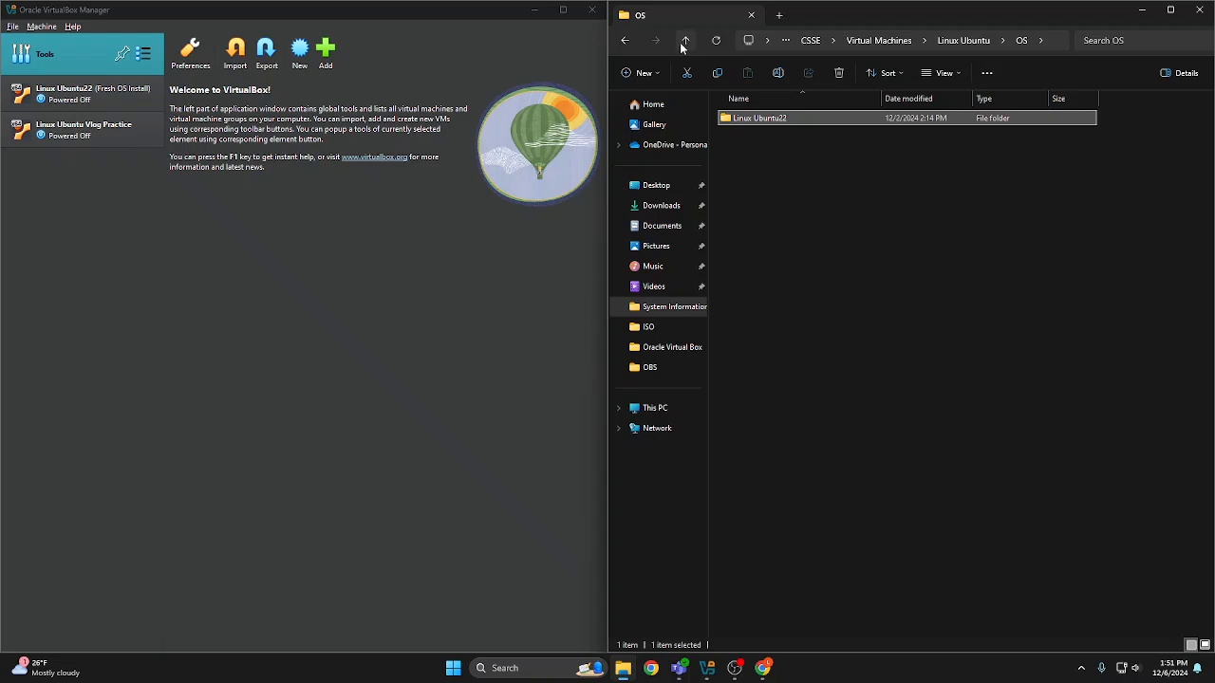
left_click(684, 44)
left_click(833, 178)
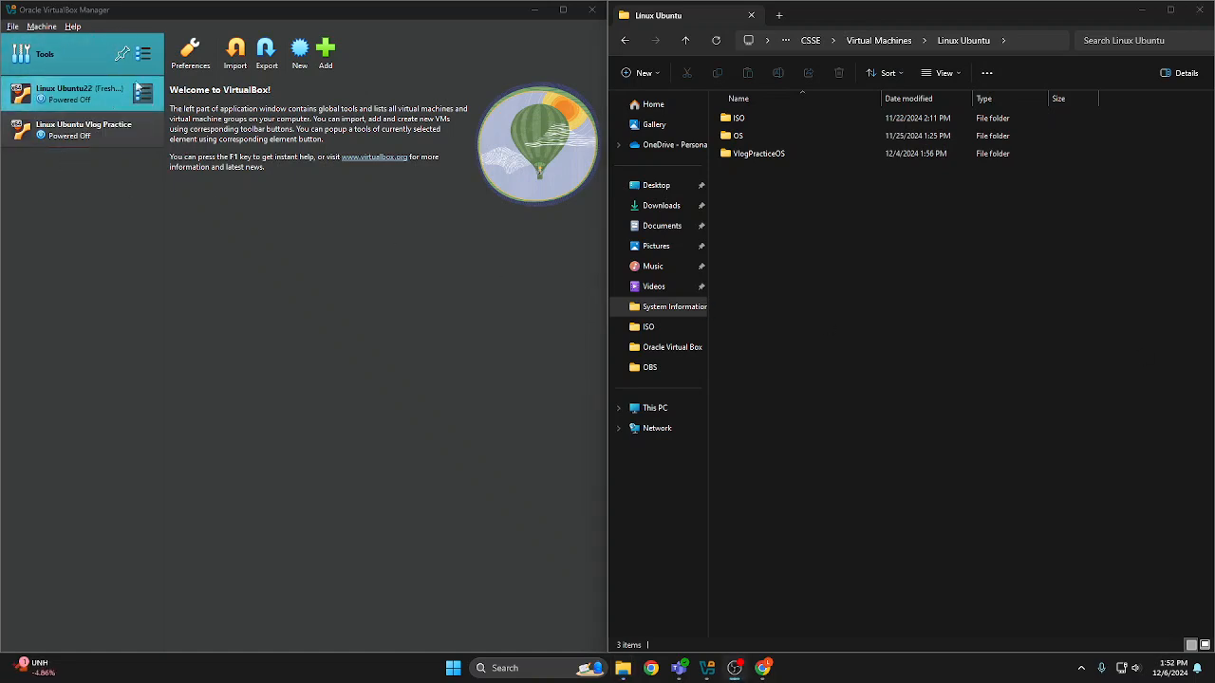
Switch to VirtualBox Manager and start a new virtual machine named Vlog Practice VM
left_click(356, 202)
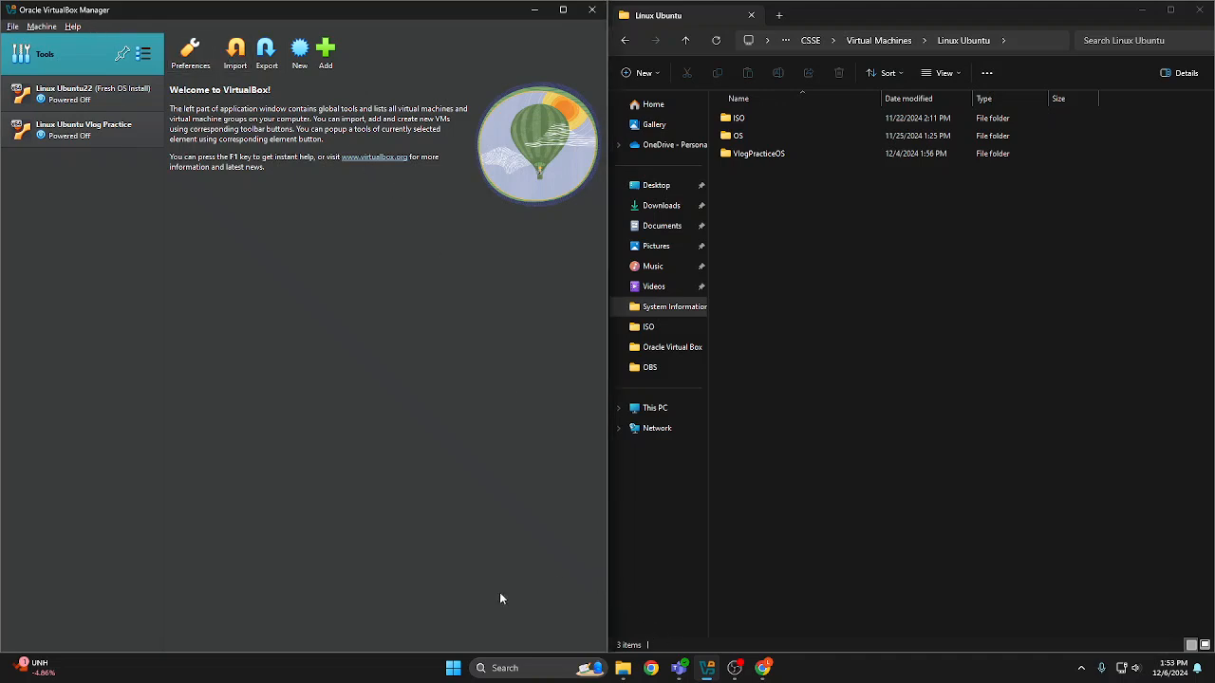
left_click(299, 54)
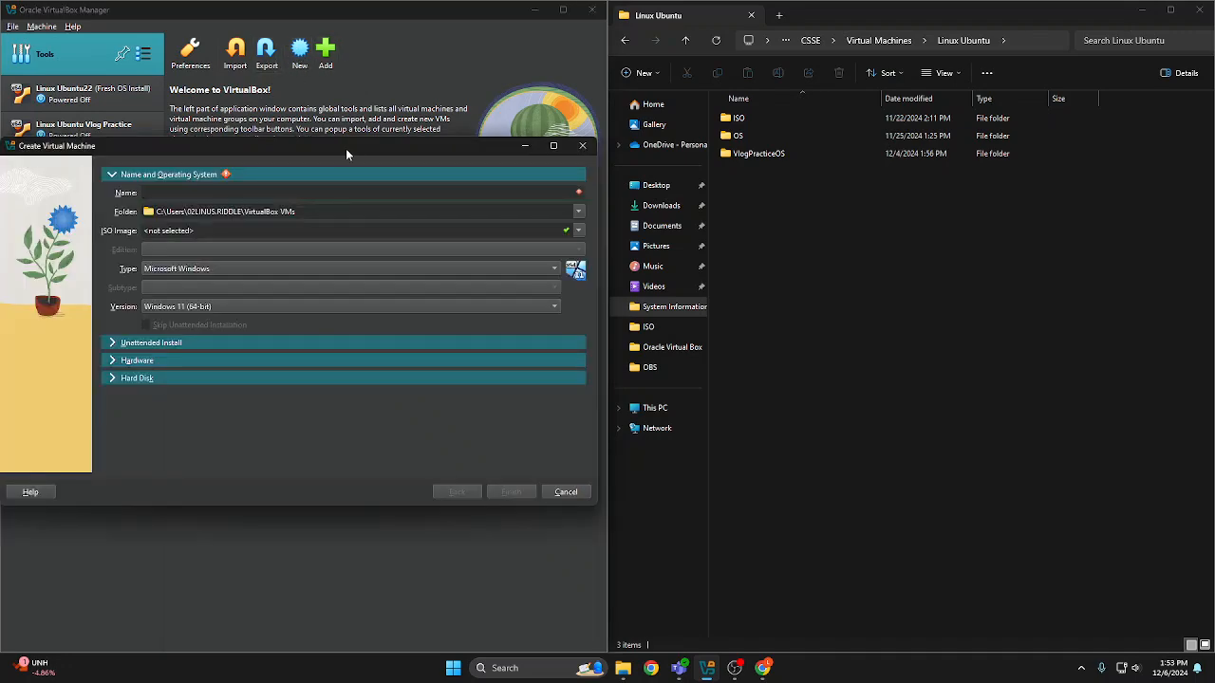
left_click_drag(352, 151, 579, 155)
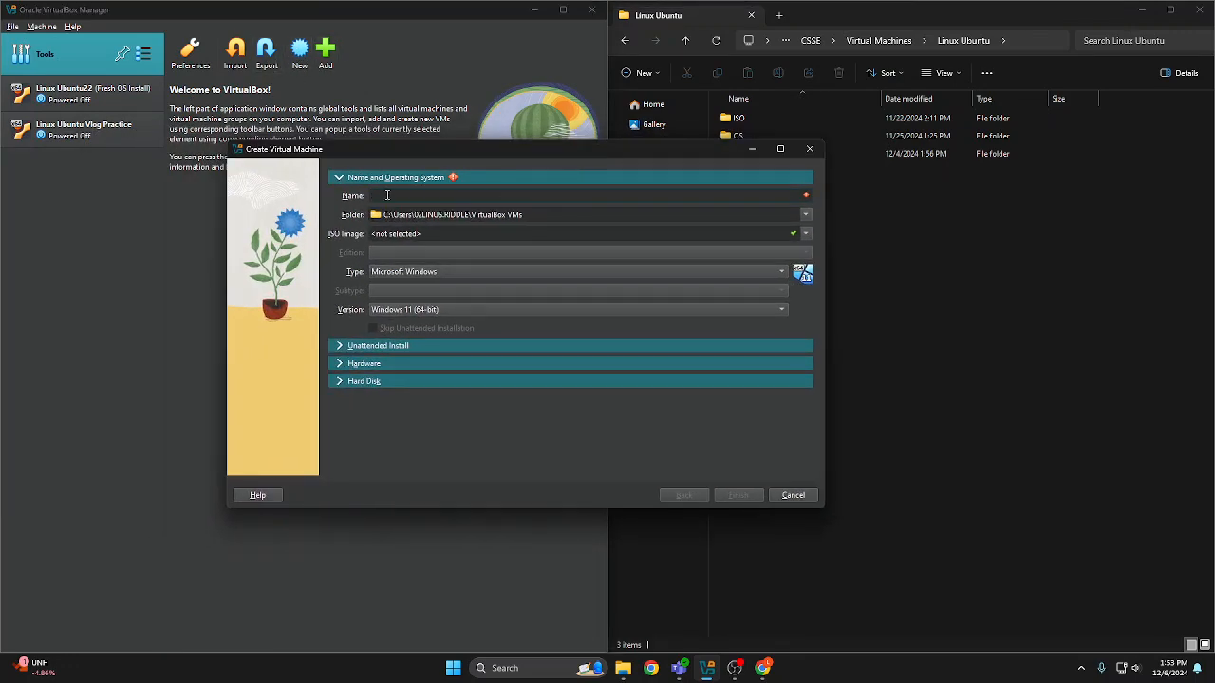
type("Vo")
type("og ")
type("Practice VM")
left_click(807, 214)
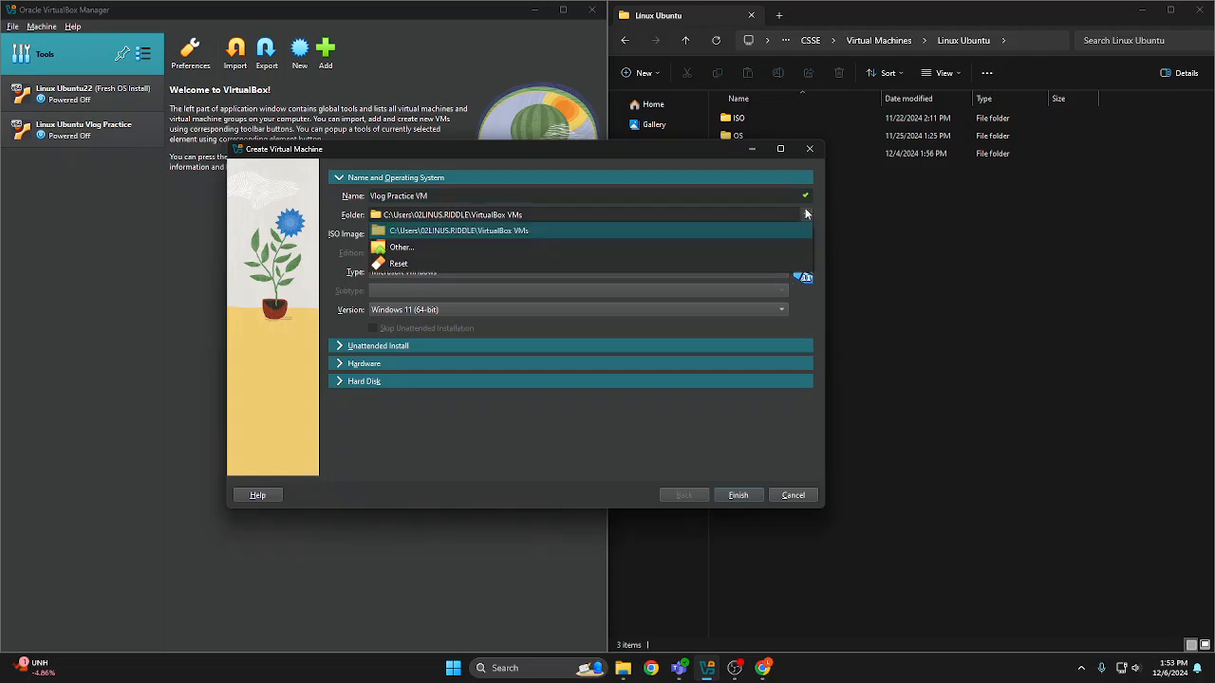
left_click(467, 247)
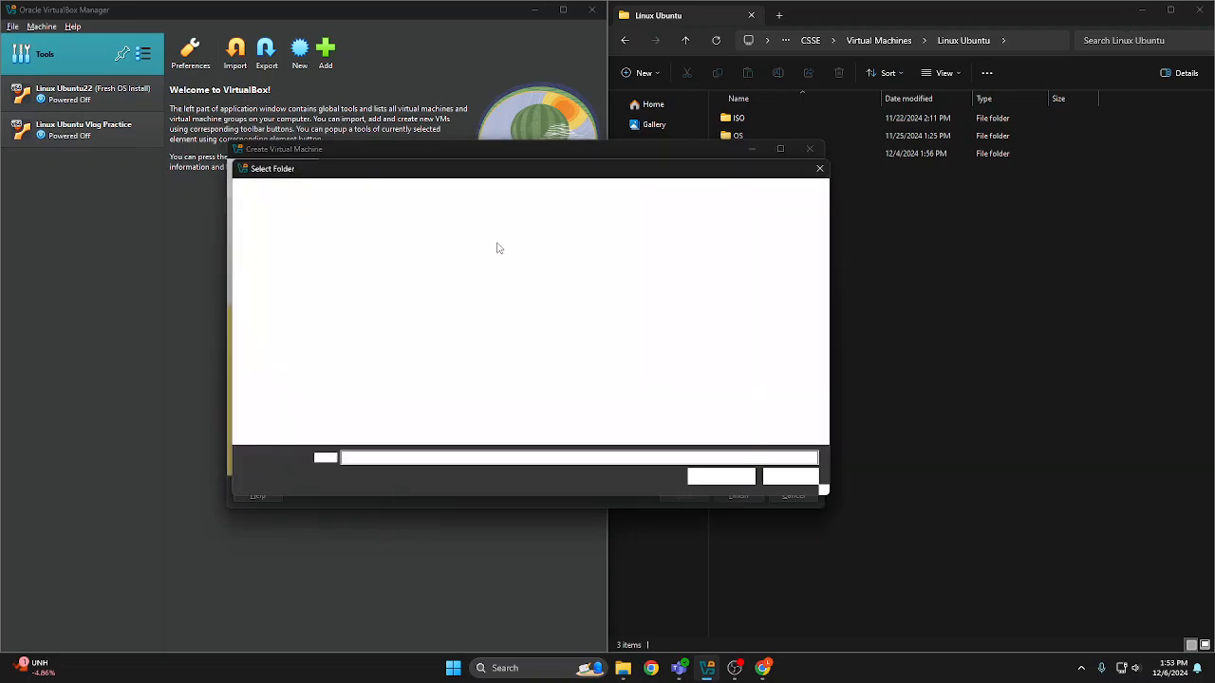
scroll(275, 313, "down", 3)
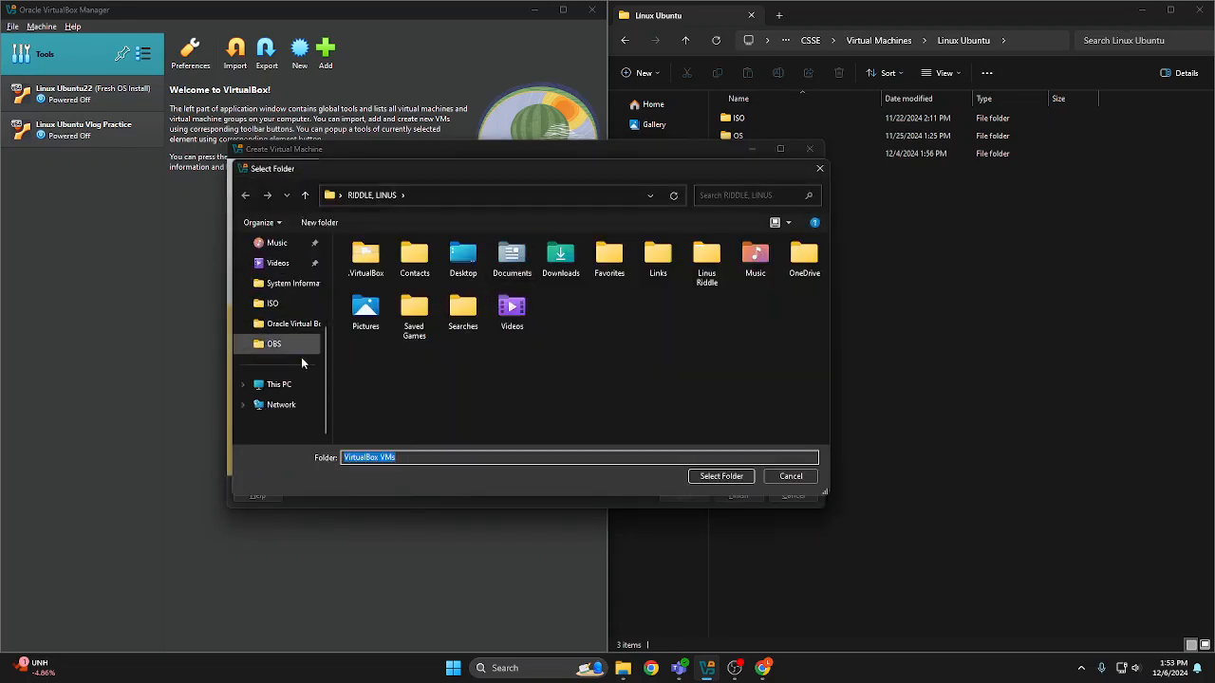
left_click(288, 385)
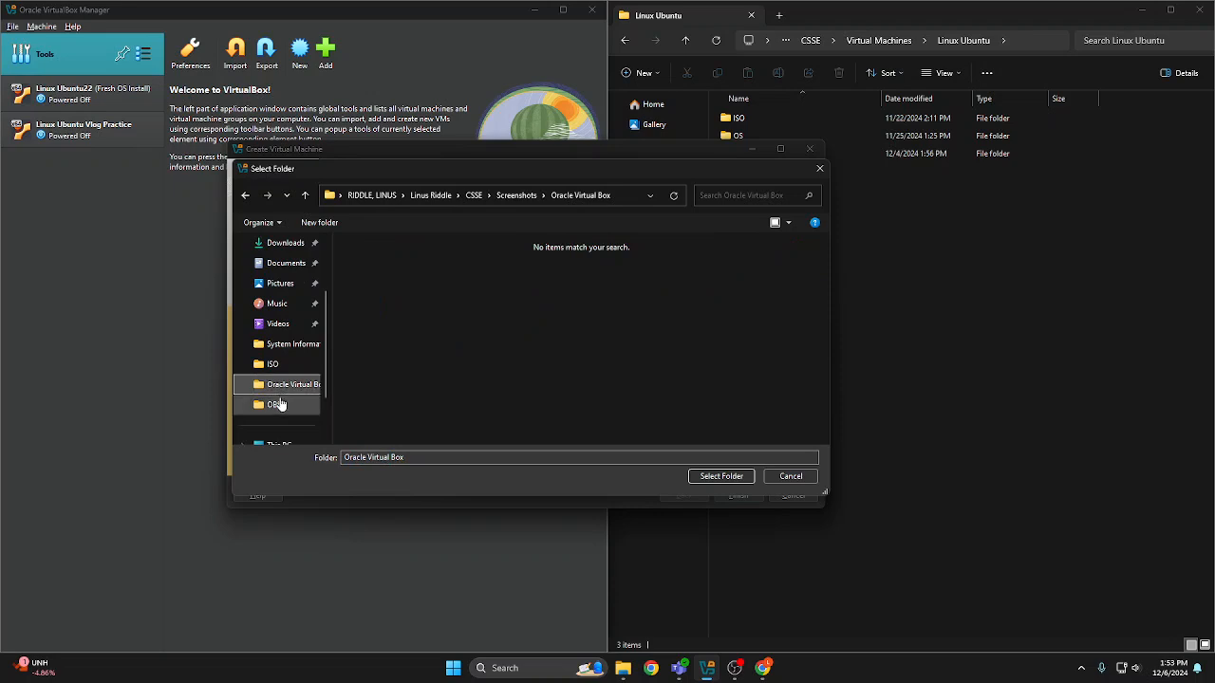
left_click(274, 406)
left_click(371, 195)
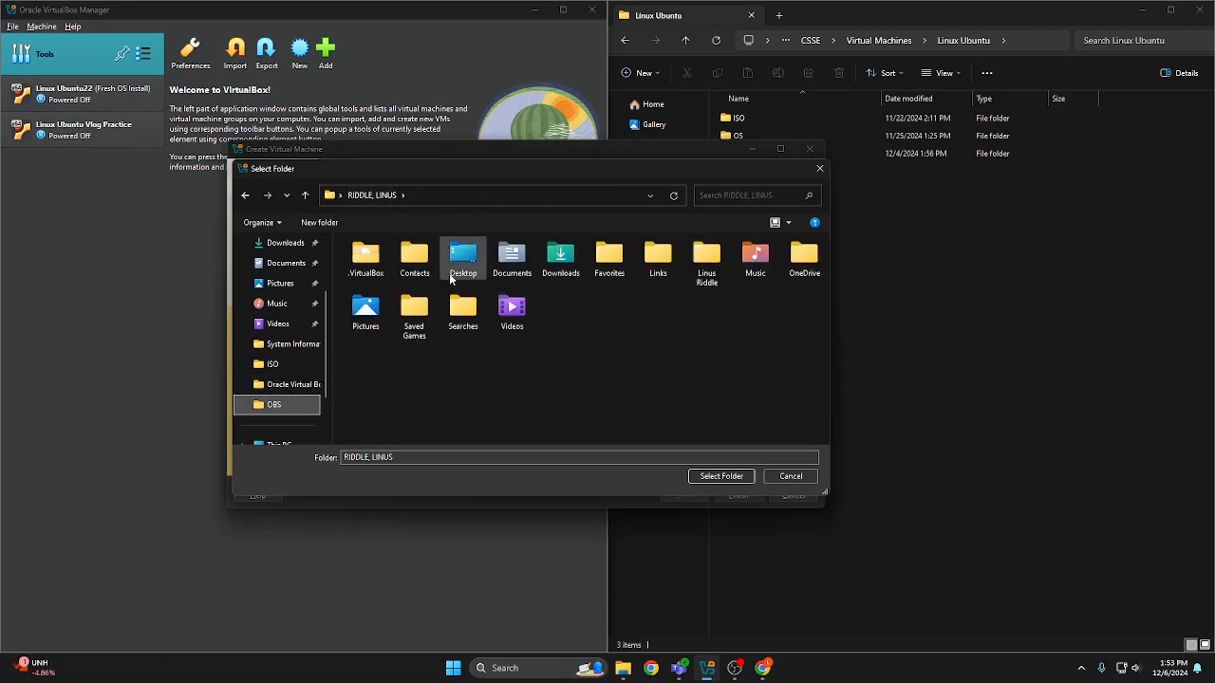
double_click(707, 258)
double_click(443, 259)
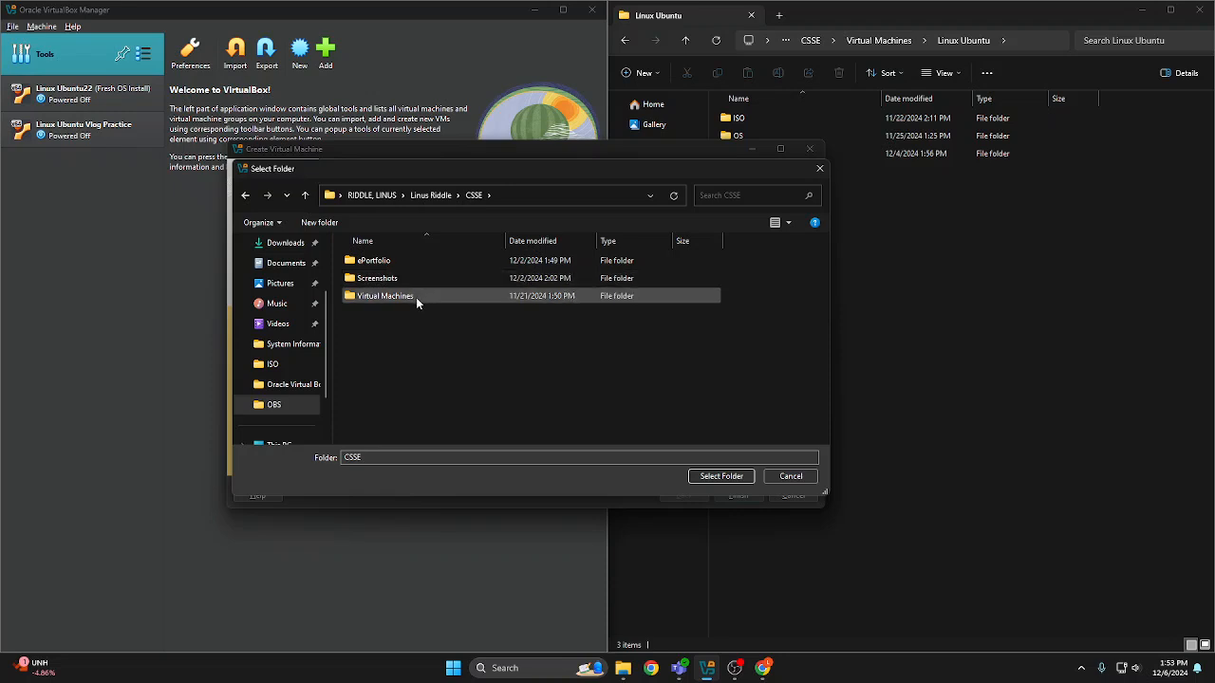
double_click(416, 296)
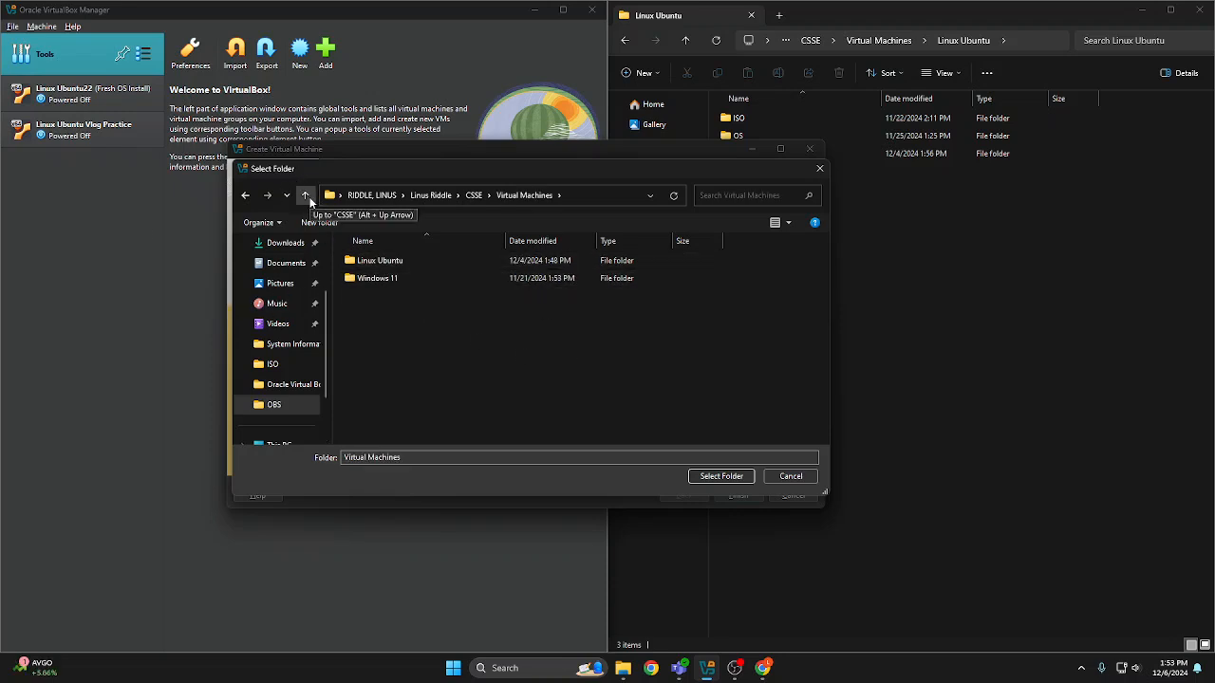
left_click(306, 197)
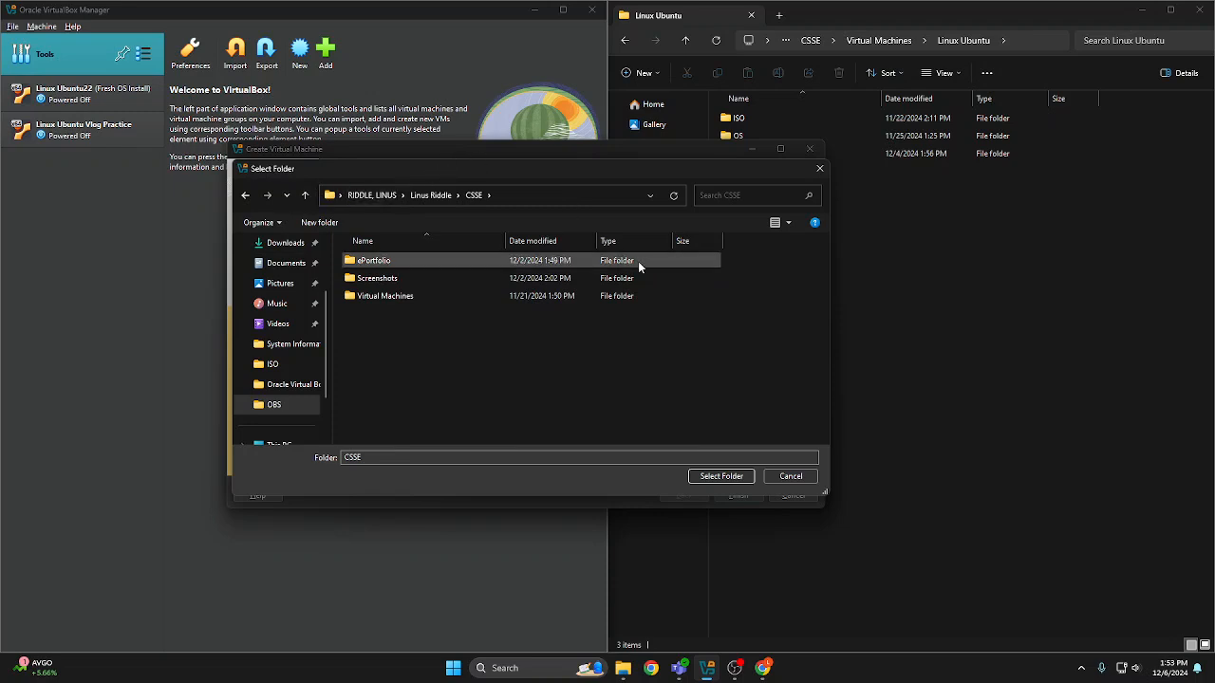
left_click(791, 475)
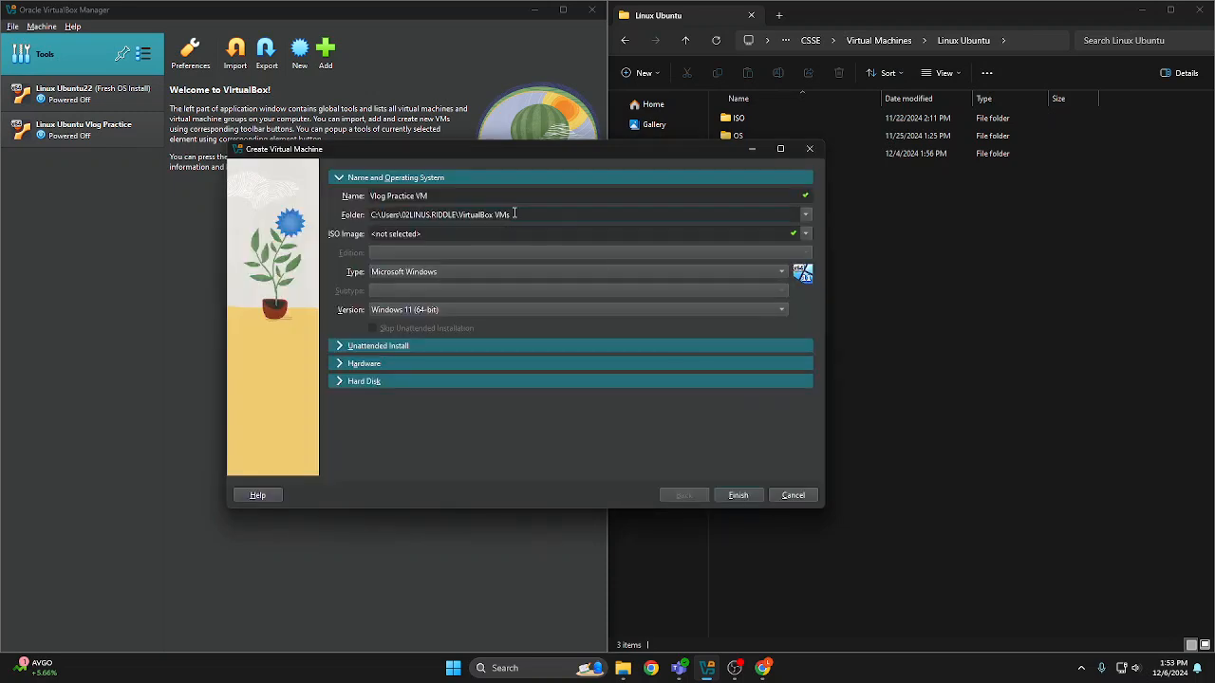
Set the new machine's folder to CSSE\Virtual Machines\Linux Ubuntu\VlogPracticeOS inside the personal user folder
left_click(583, 216)
left_click(586, 252)
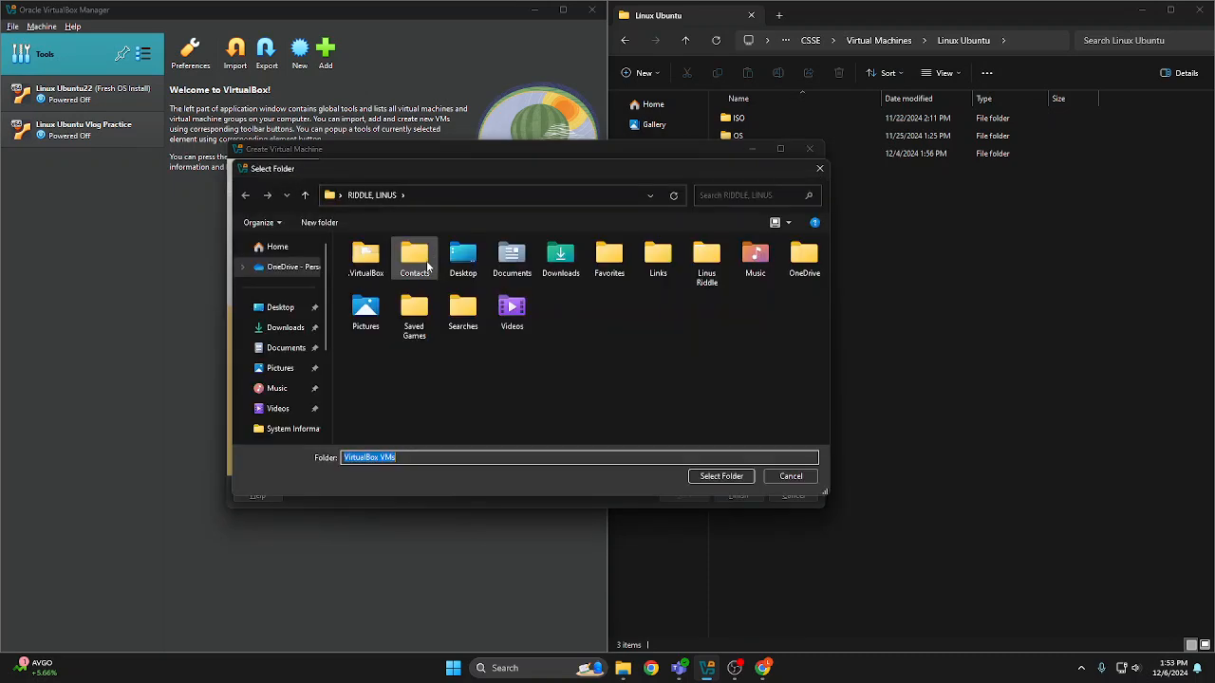
double_click(706, 261)
double_click(470, 260)
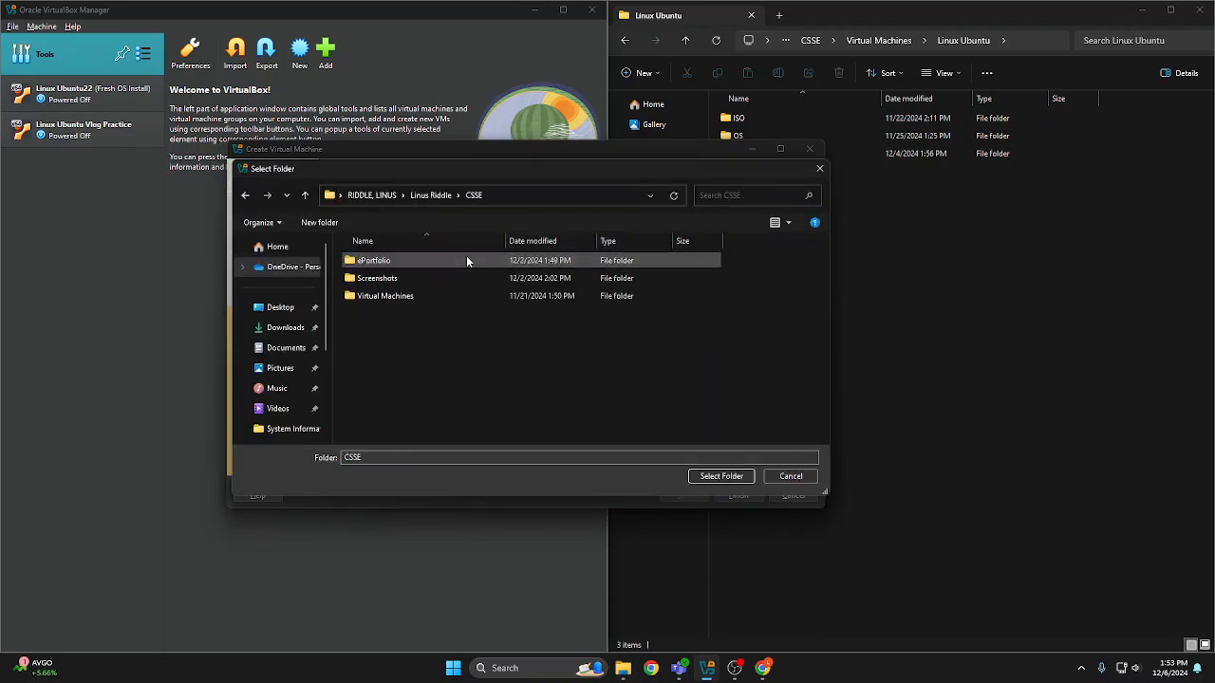
double_click(421, 294)
double_click(403, 266)
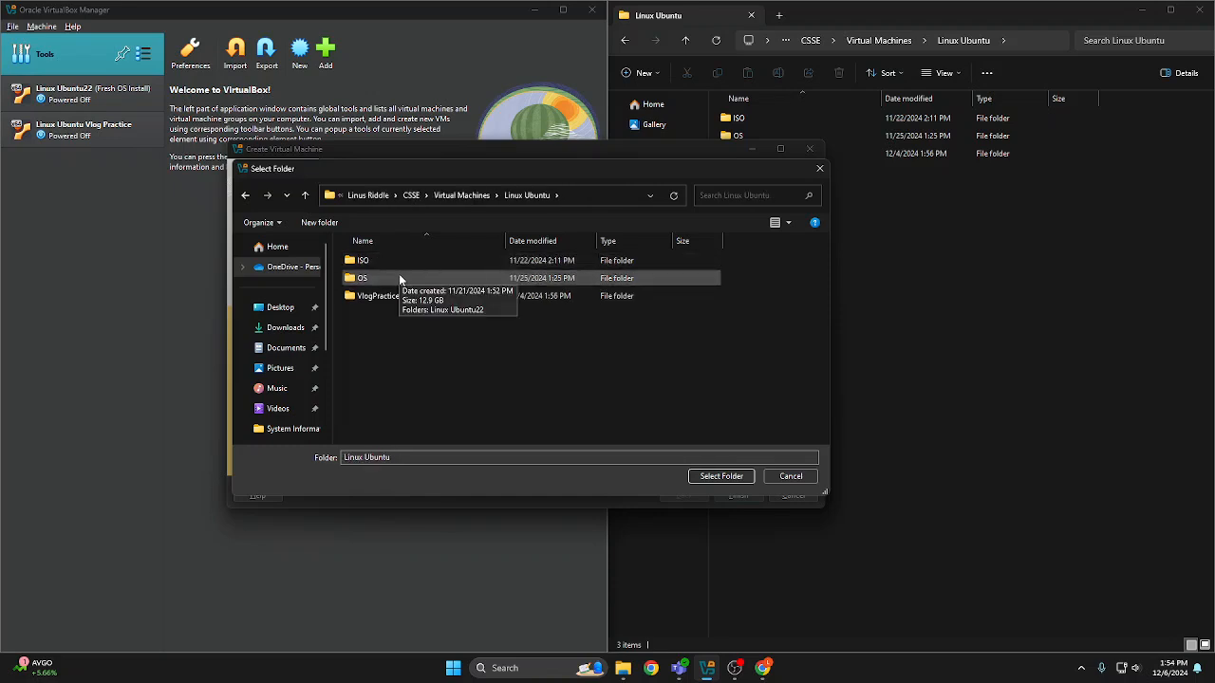
double_click(399, 278)
left_click(305, 194)
double_click(422, 296)
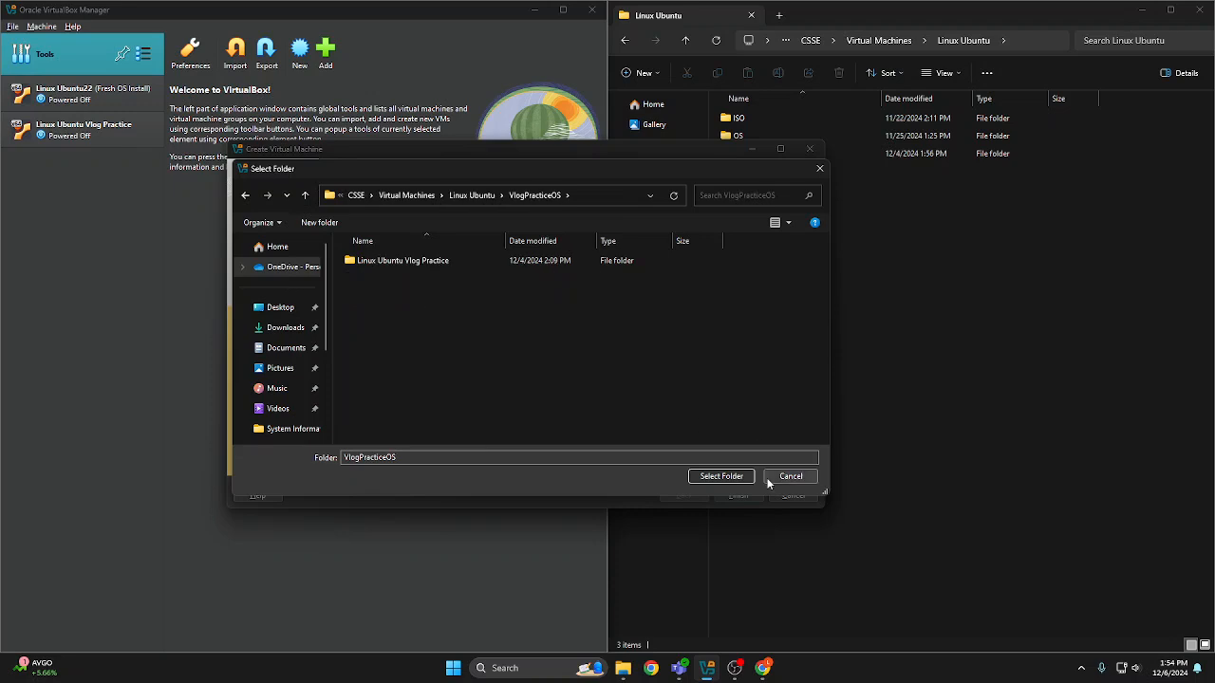
left_click(721, 476)
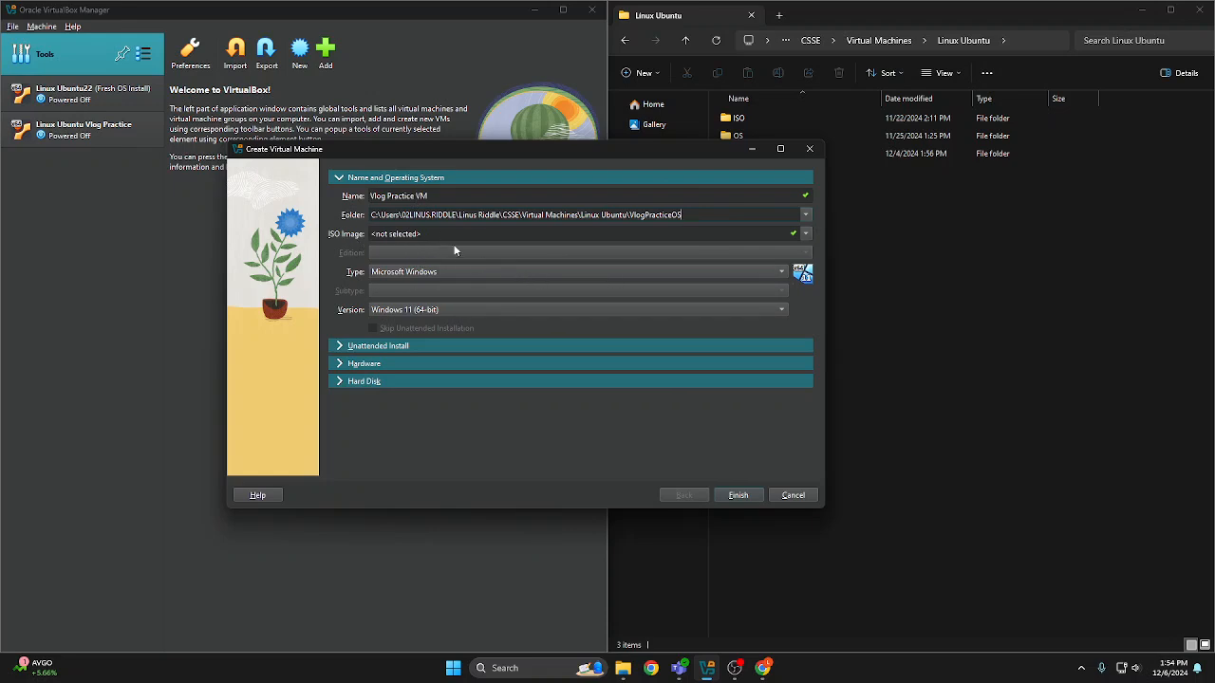
Choose ubuntu-22.04.5-desktop-amd64.iso from the Linux Ubuntu\ISO folder as the machine's ISO image
left_click(807, 235)
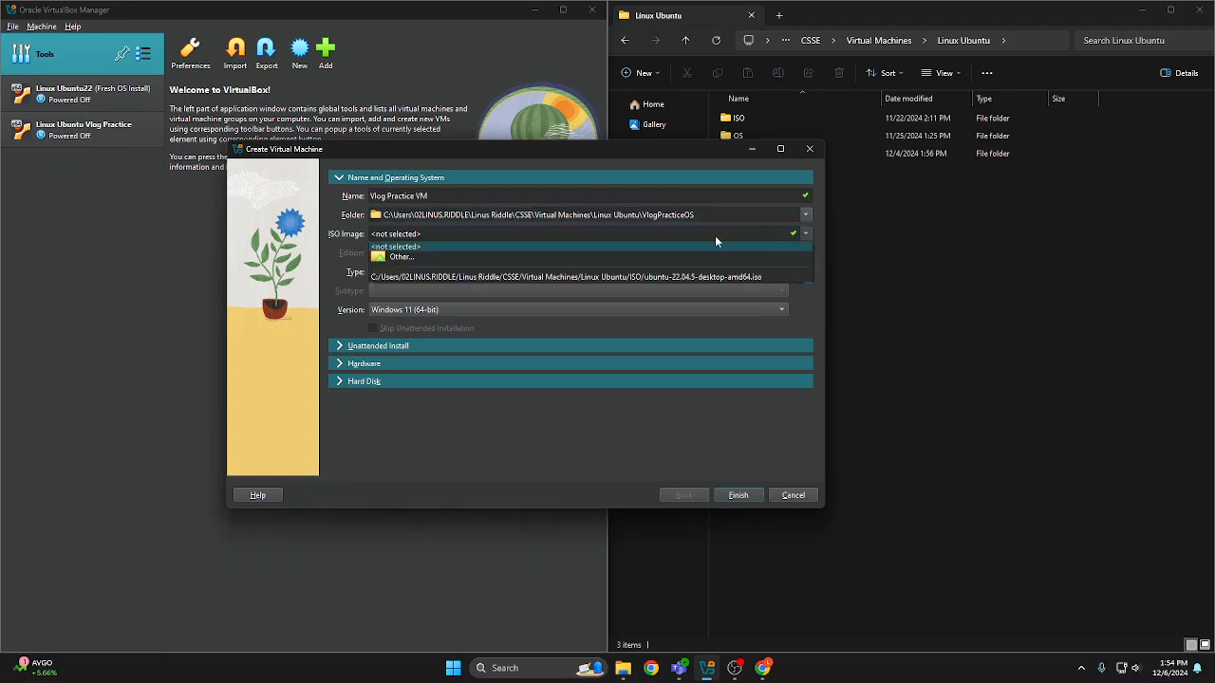
left_click(660, 261)
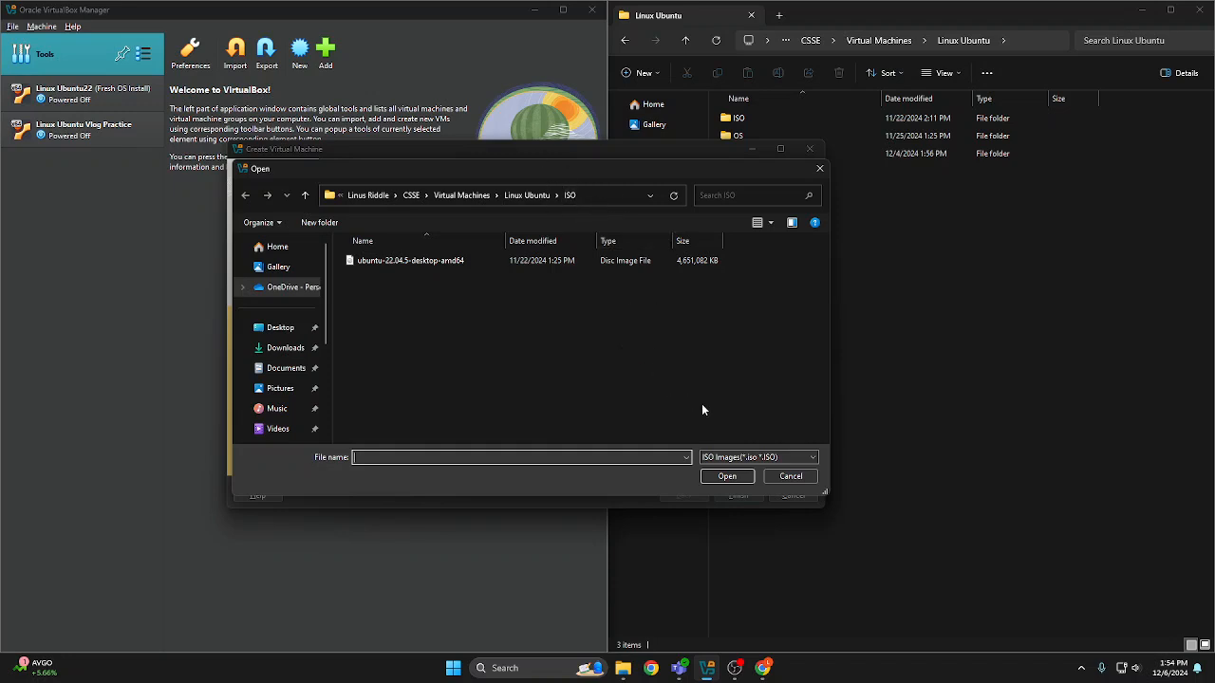
double_click(454, 261)
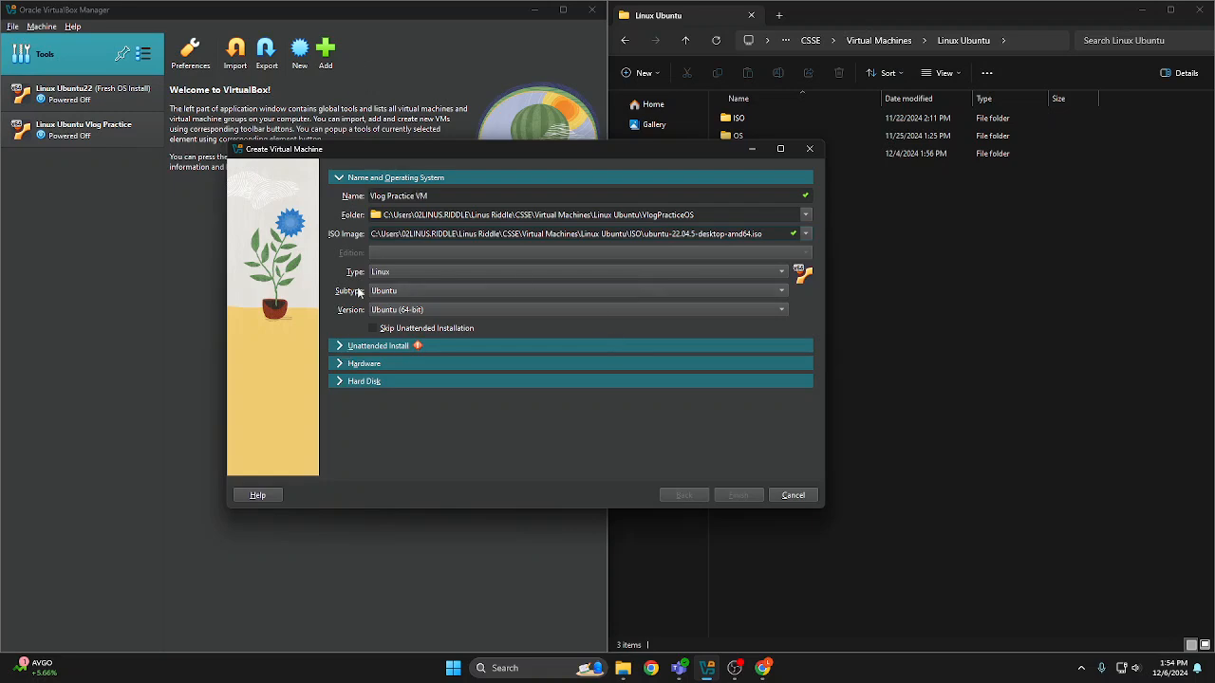
Replace the unattended install's default username with the user's first name, and enter and repeat the account password
left_click(342, 350)
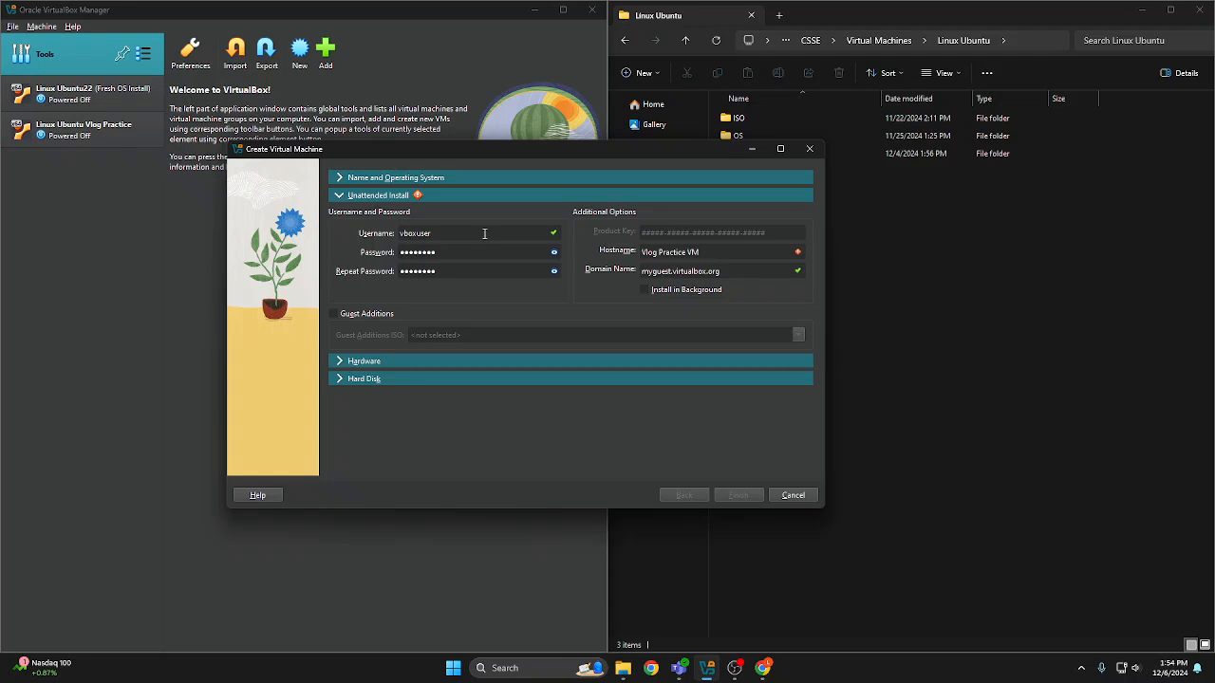
left_click_drag(487, 235, 343, 233)
type("Linus")
left_click_drag(493, 254, 249, 251)
type("••")
left_click_drag(492, 274, 307, 257)
type("•")
Remove the spaces from the unattended install's hostname so it reads VlogPracticeVM
left_click_drag(719, 253, 627, 249)
left_click(700, 251)
left_click(660, 253)
key("BackSpace")
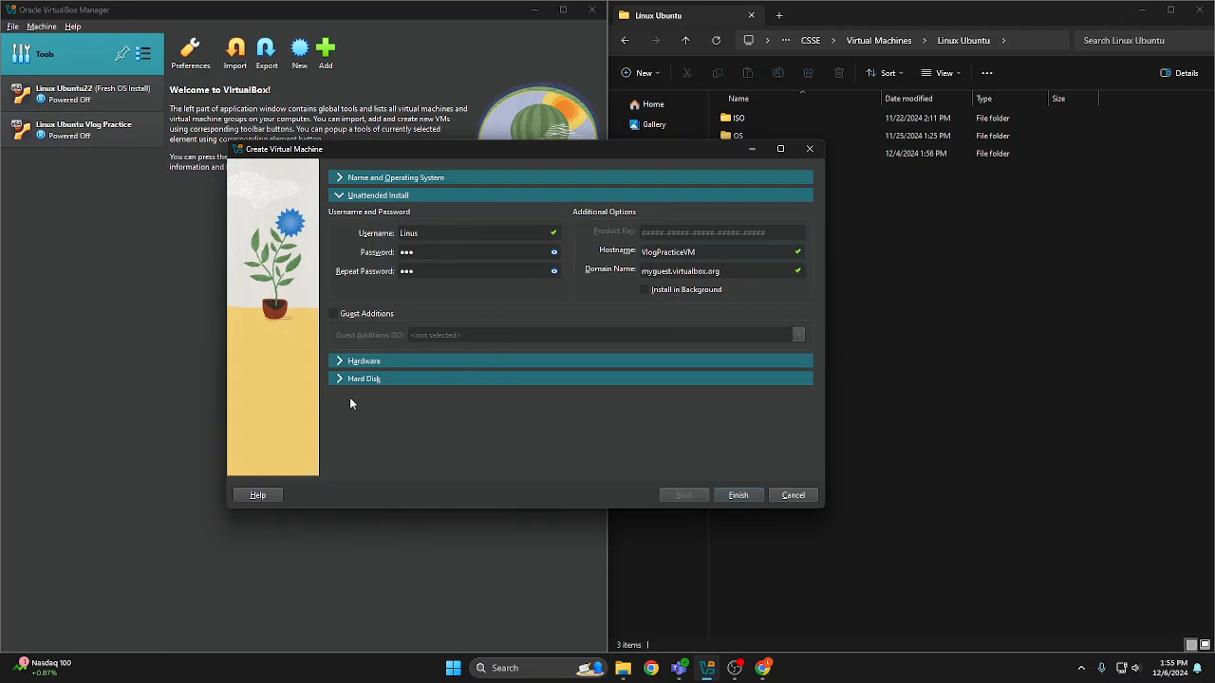
Expand the machine's hardware settings and open the Windows System Information app to check the host computer's memory and processor
left_click(339, 364)
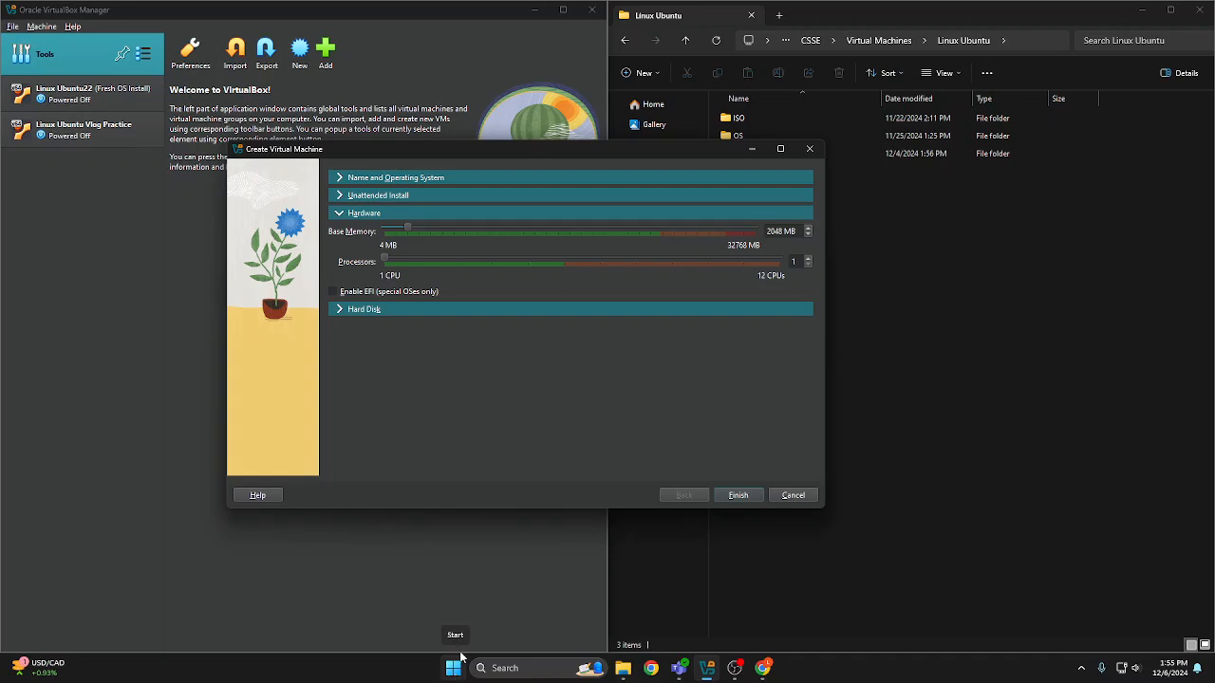
left_click_drag(797, 230, 767, 231)
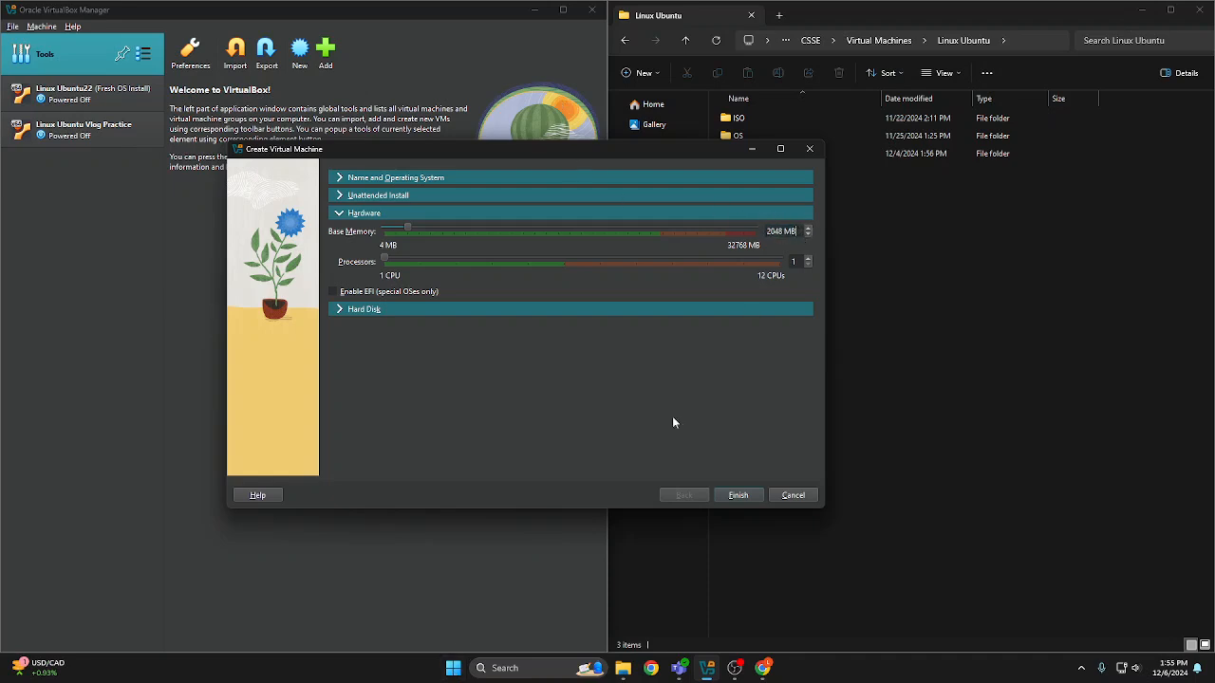
left_click(453, 668)
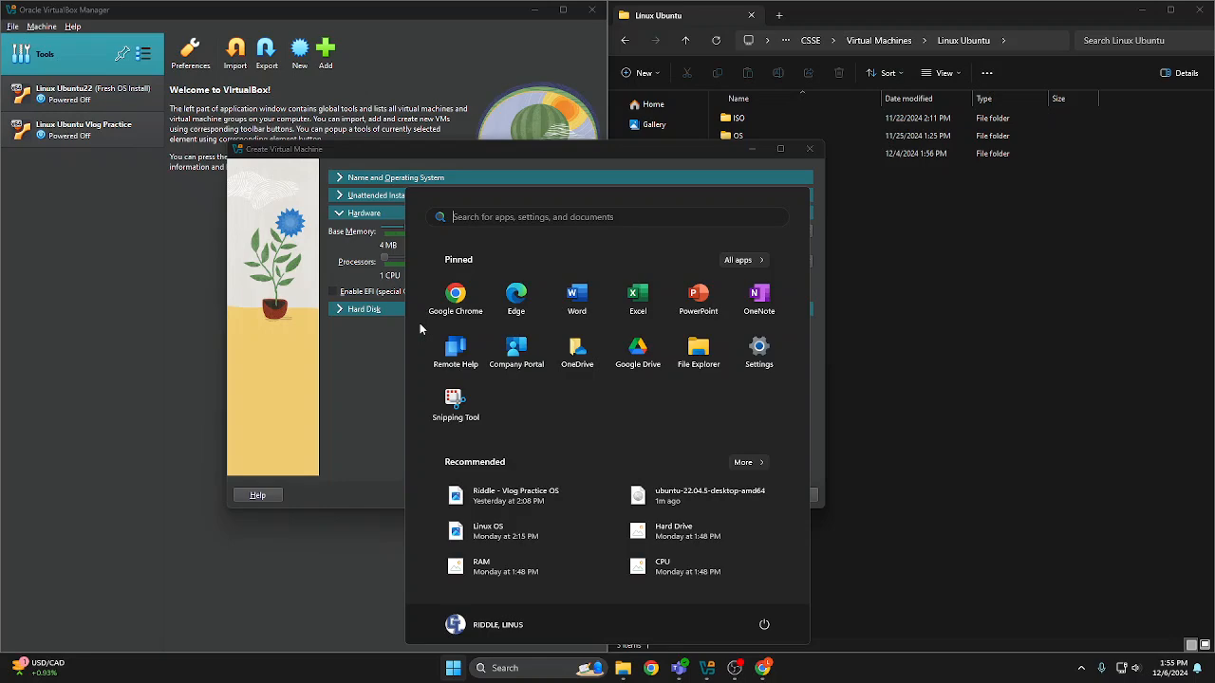
type("sy")
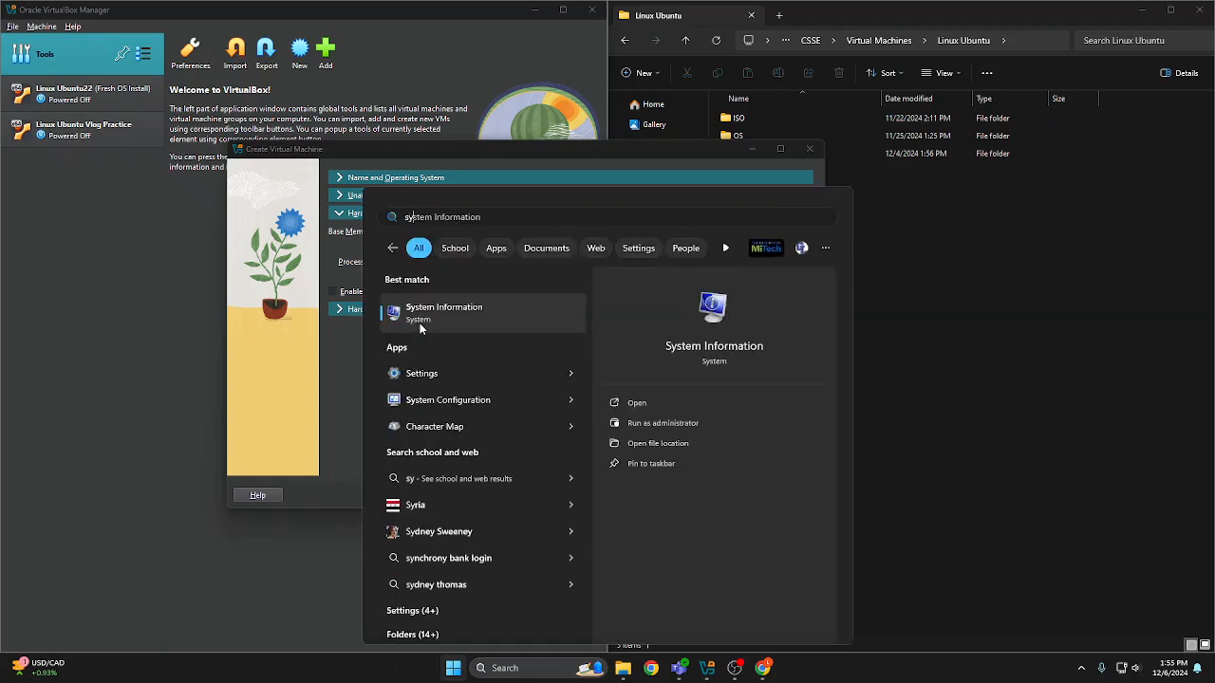
left_click(420, 323)
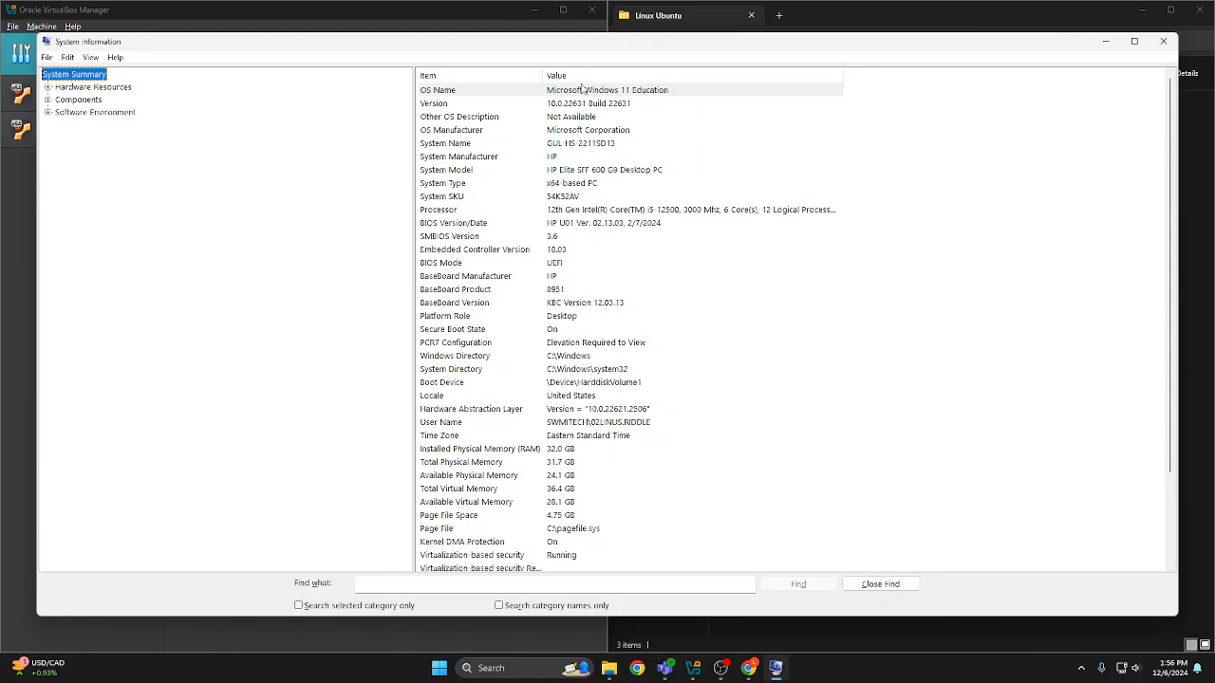
Check the host processor's core count in System Information and set the virtual machine's processors to 3
left_click_drag(623, 41, 637, 320)
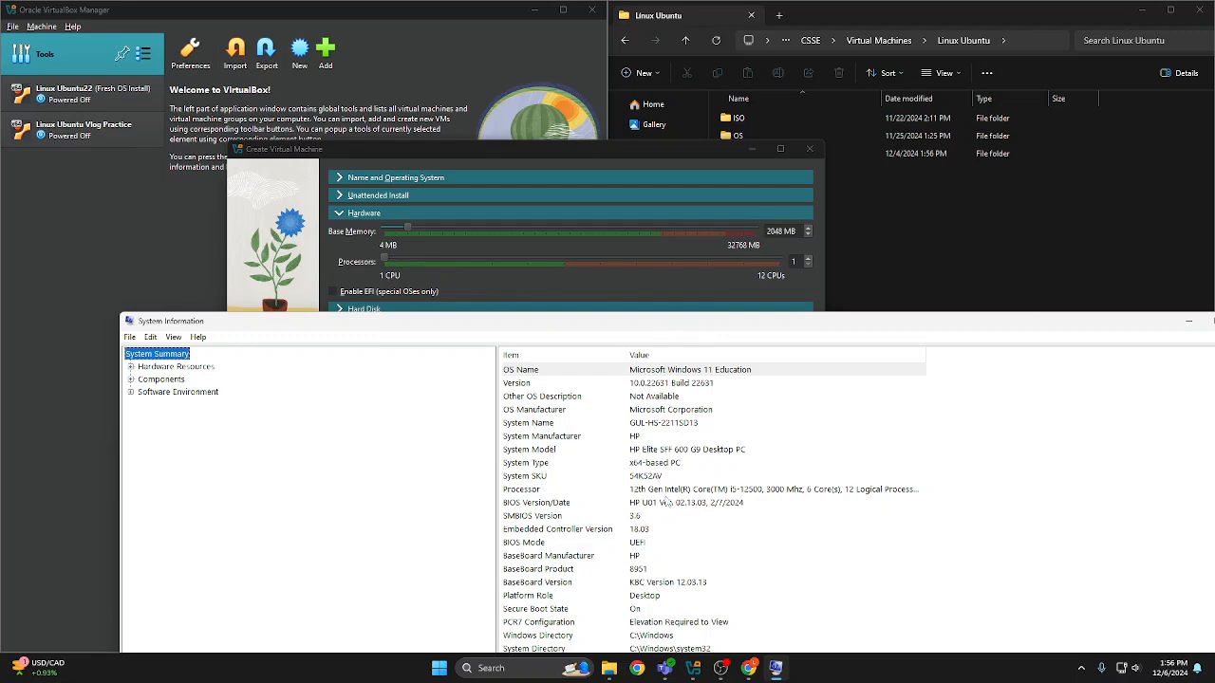
left_click_drag(673, 331, 577, 313)
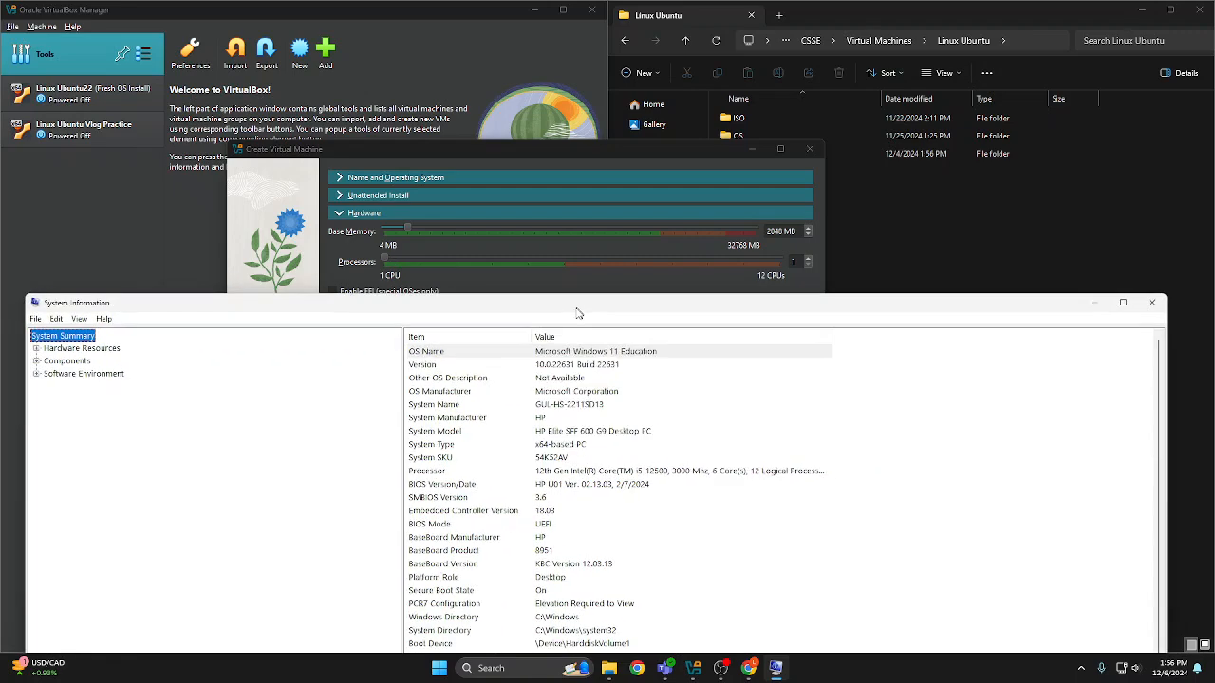
left_click(737, 472)
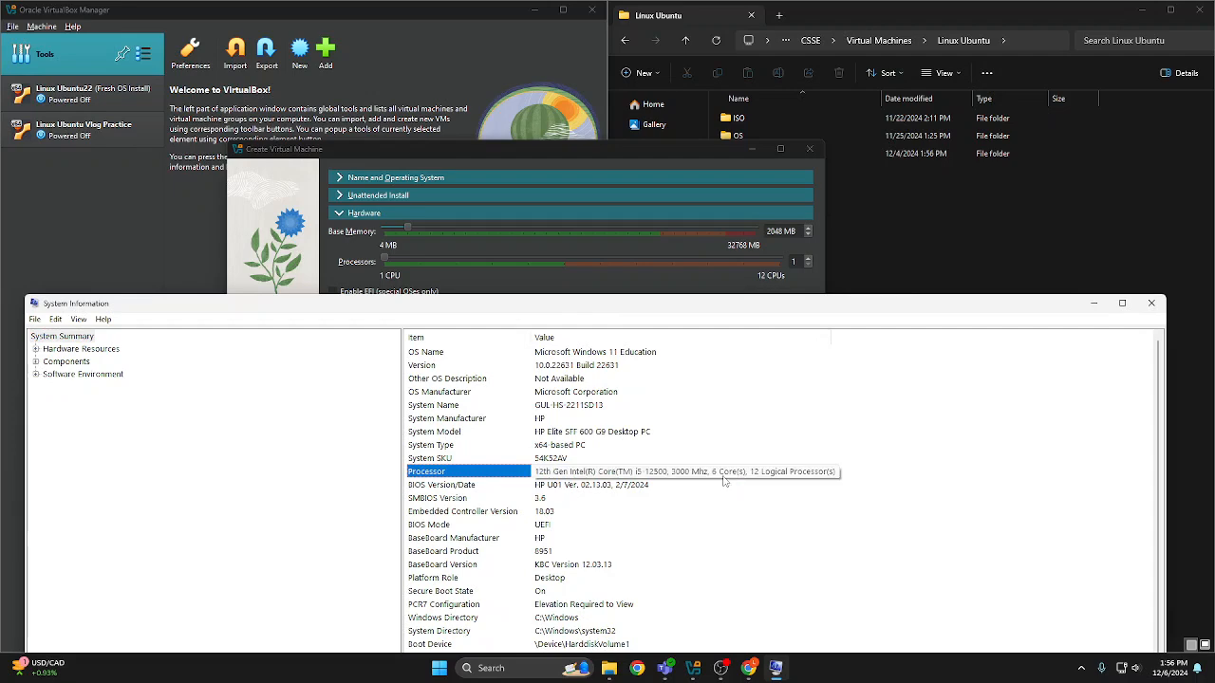
left_click_drag(724, 304, 735, 369)
left_click(386, 261)
left_click(401, 261)
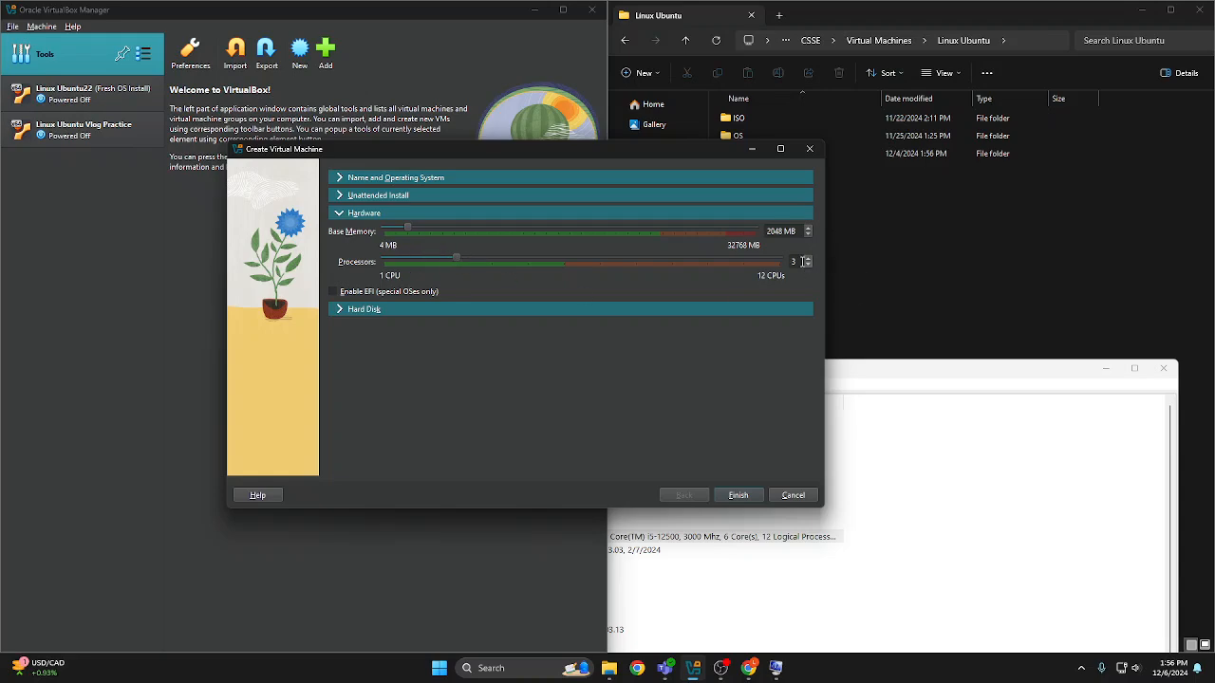
Adjust the base memory and finish creating the virtual machine with a new 25 GB VDI hard disk
left_click_drag(935, 372, 907, 336)
left_click(637, 223)
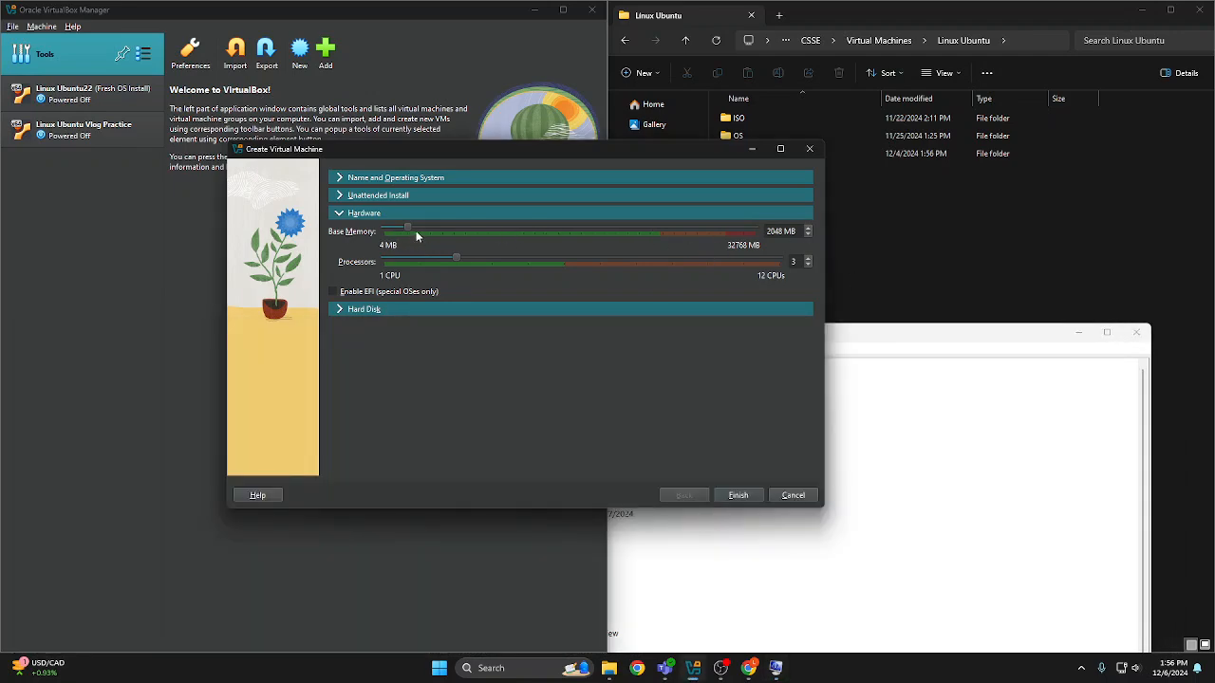
left_click_drag(408, 230, 414, 230)
left_click(340, 311)
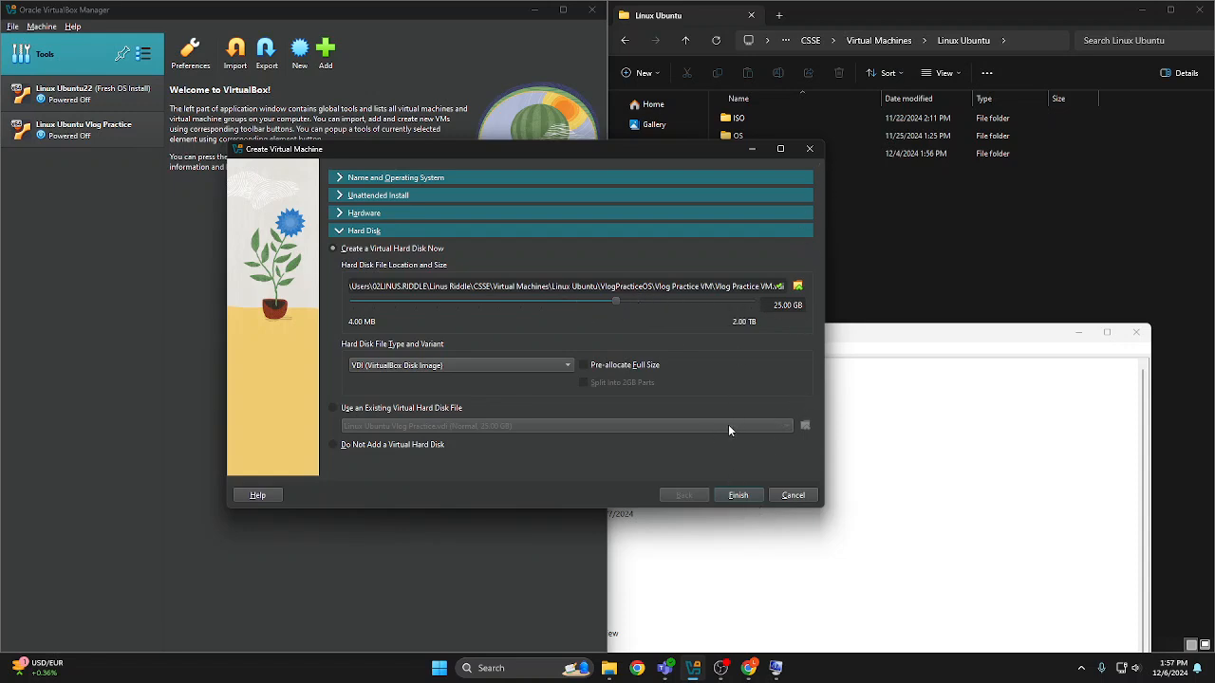
left_click(737, 495)
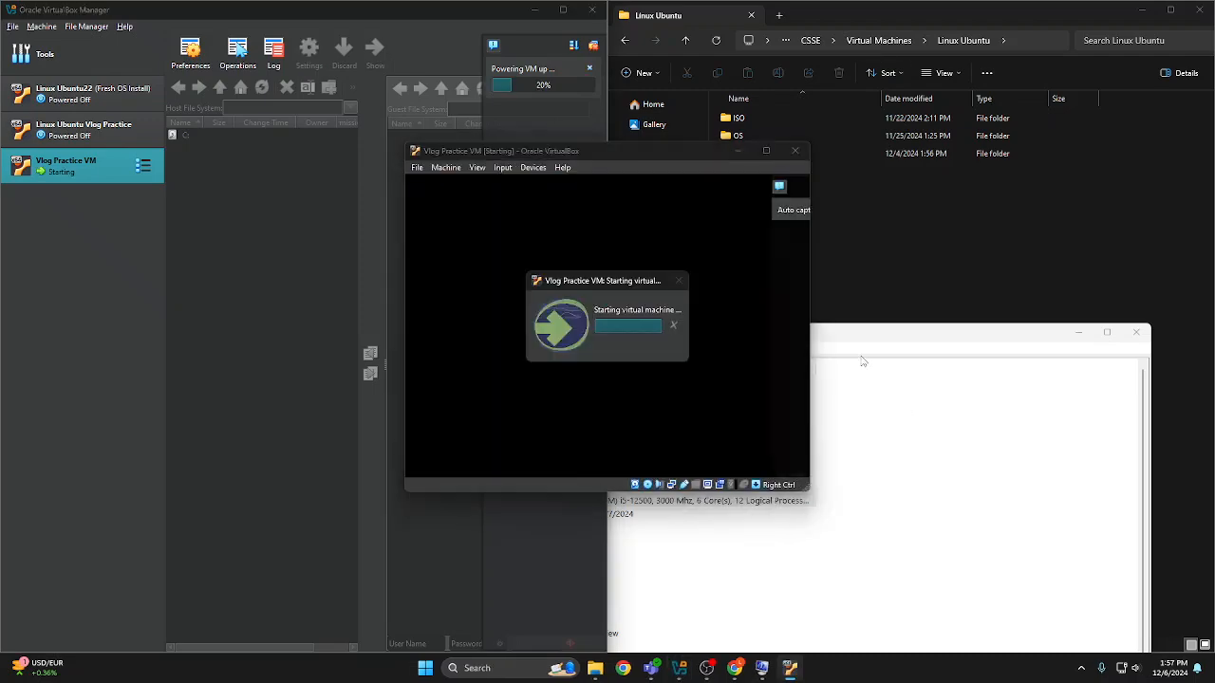
Fit the running Vlog Practice VM window to one half of the screen and close the System Information and Linux Ubuntu folder windows
left_click(1136, 332)
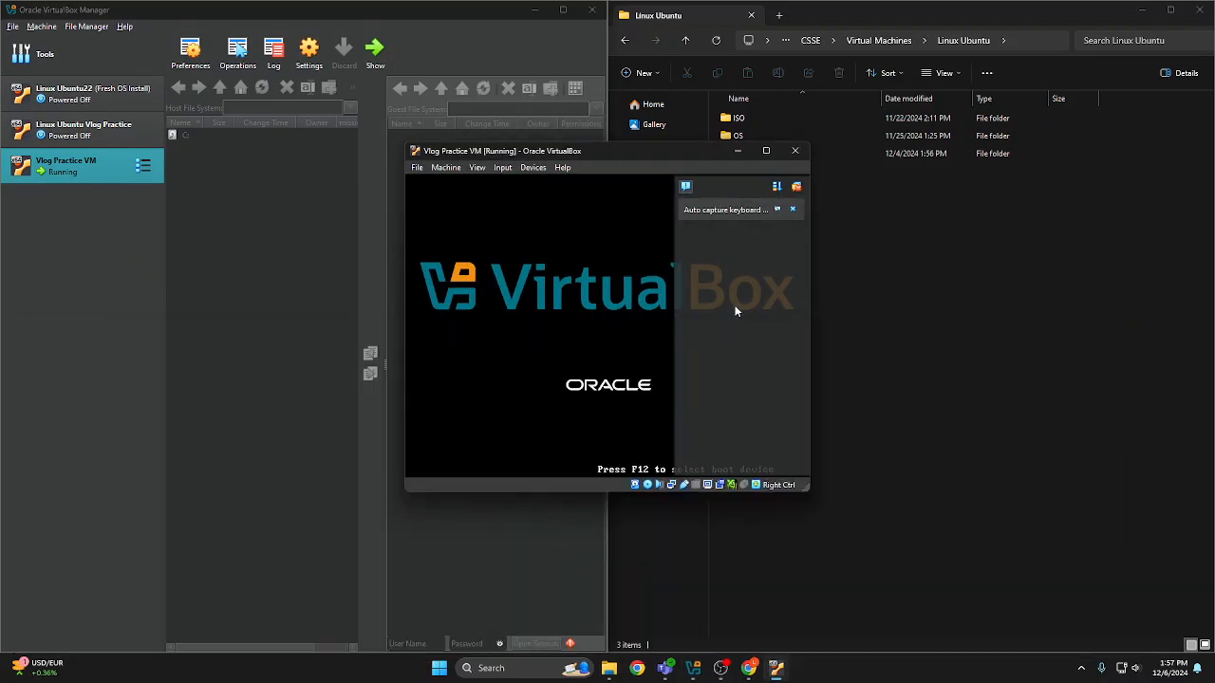
left_click_drag(624, 150, 282, 198)
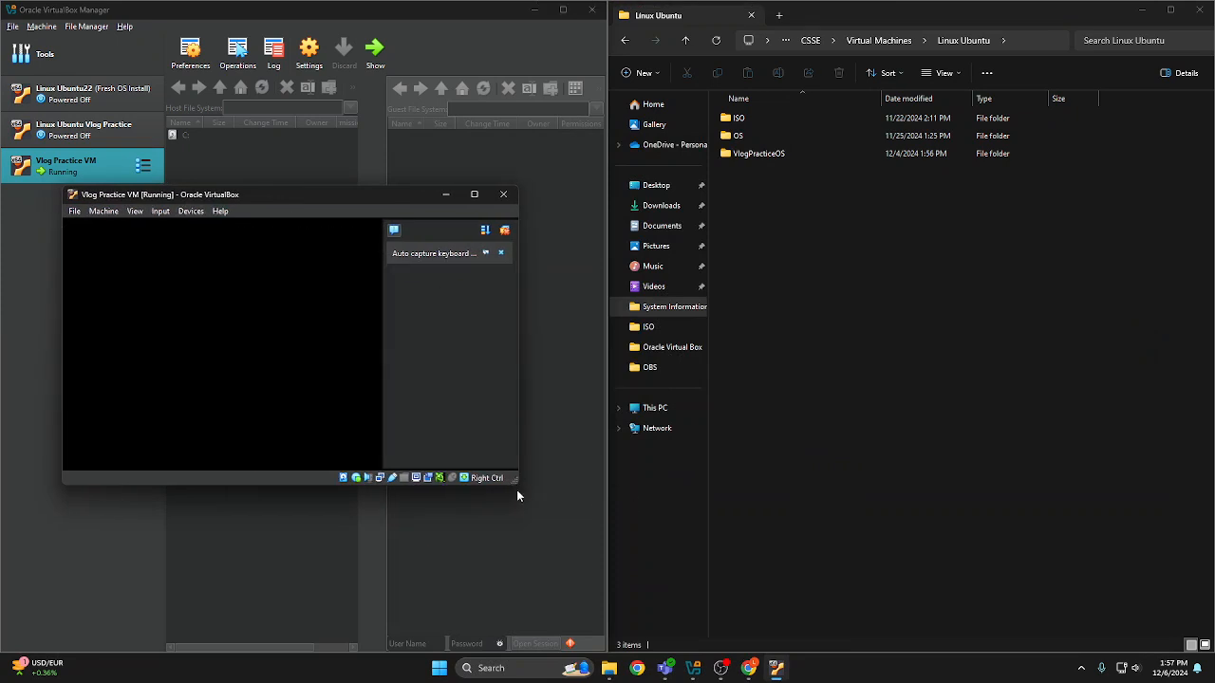
left_click_drag(516, 484, 604, 522)
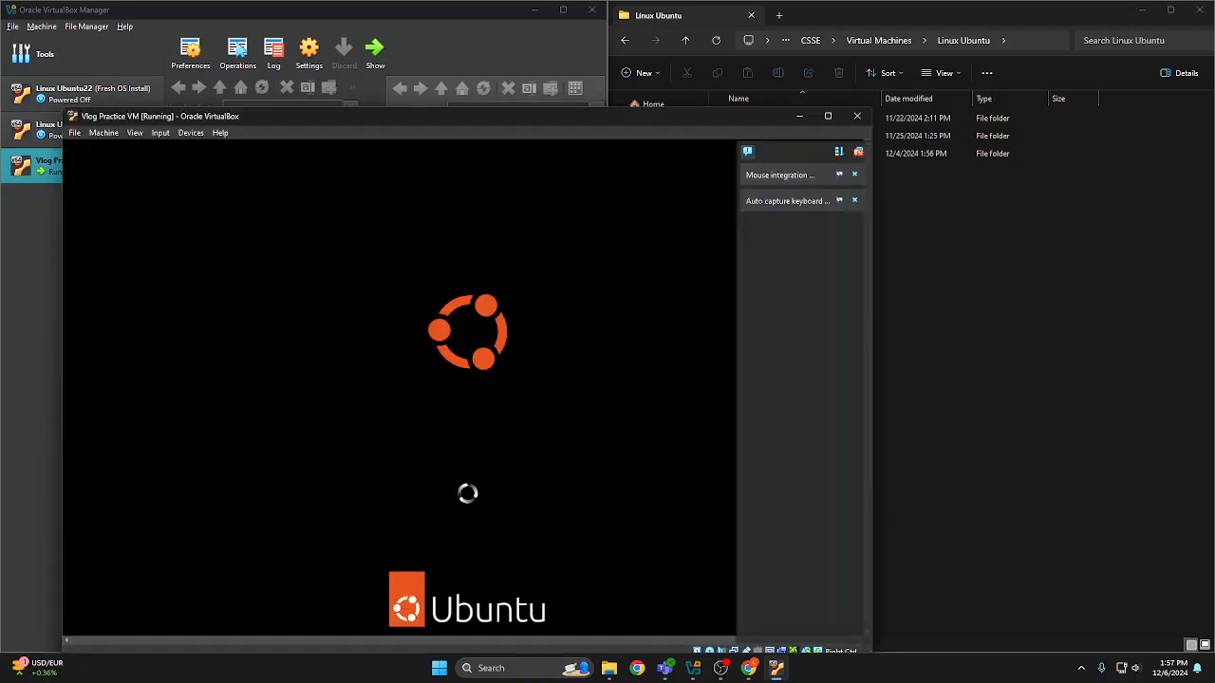
left_click_drag(353, 120, 19, 222)
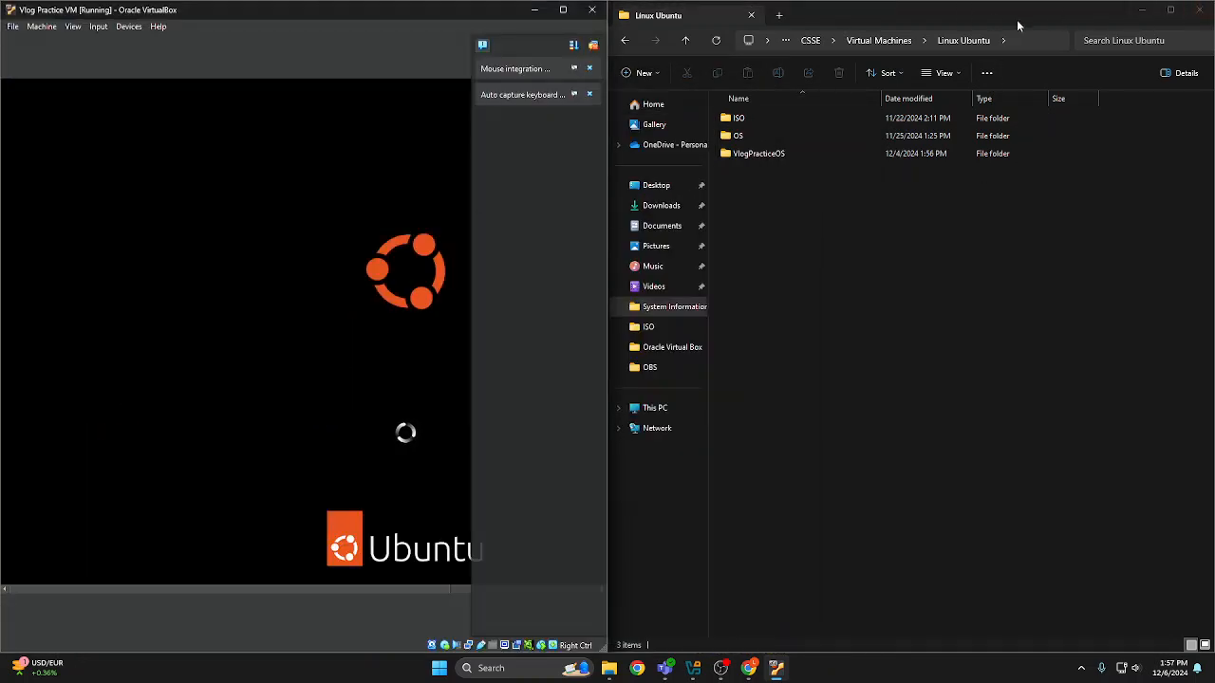
left_click(1198, 11)
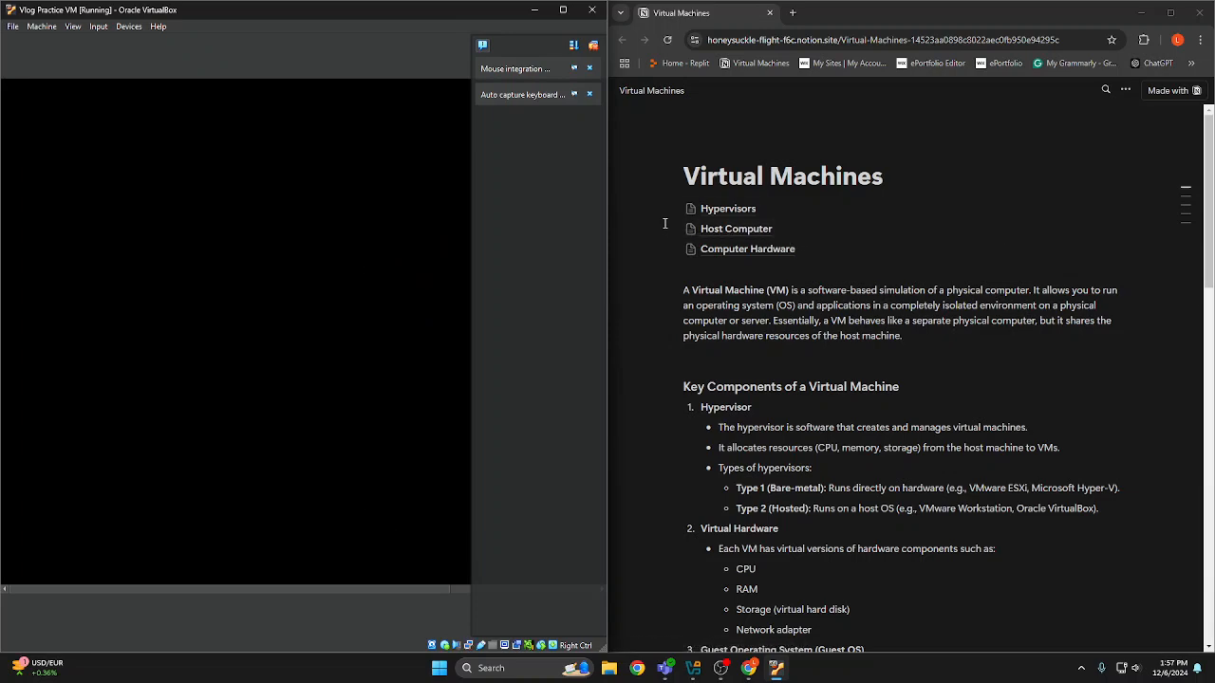
Read the definition of a virtual machine and the hypervisor overview on the Virtual Machines notes page in Chrome
scroll(937, 262, "down", 2)
scroll(765, 243, "up", 2)
scroll(765, 243, "down", 2)
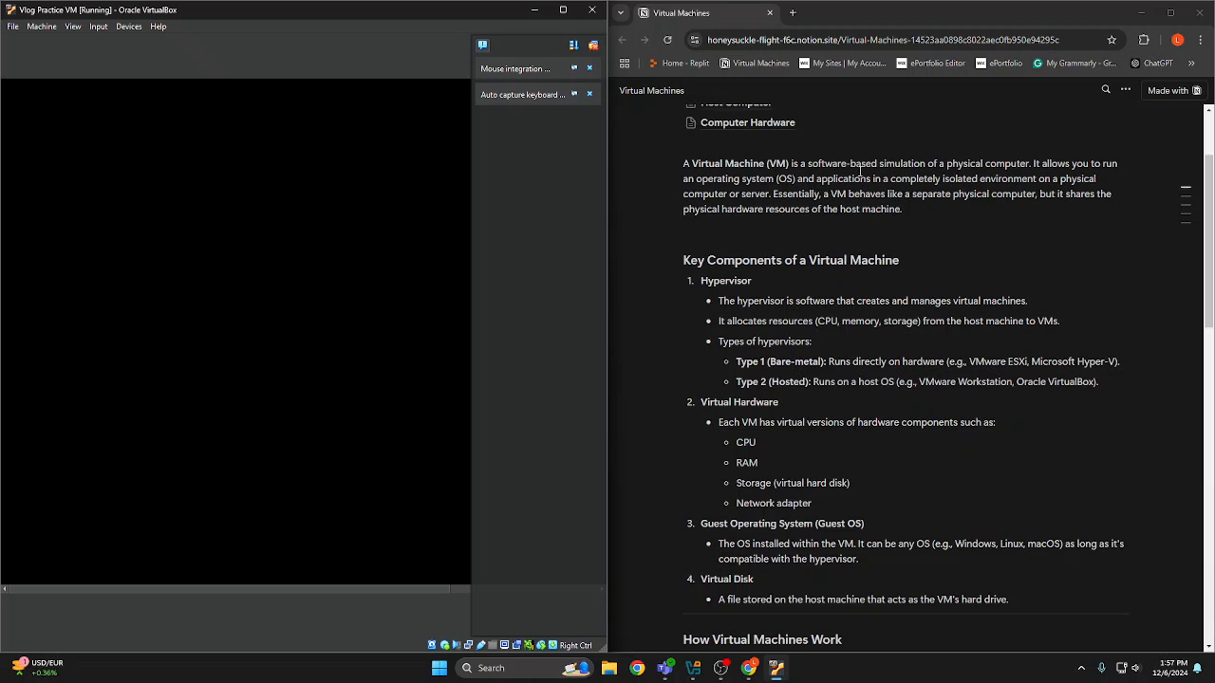
left_click_drag(807, 166, 933, 165)
left_click(916, 171)
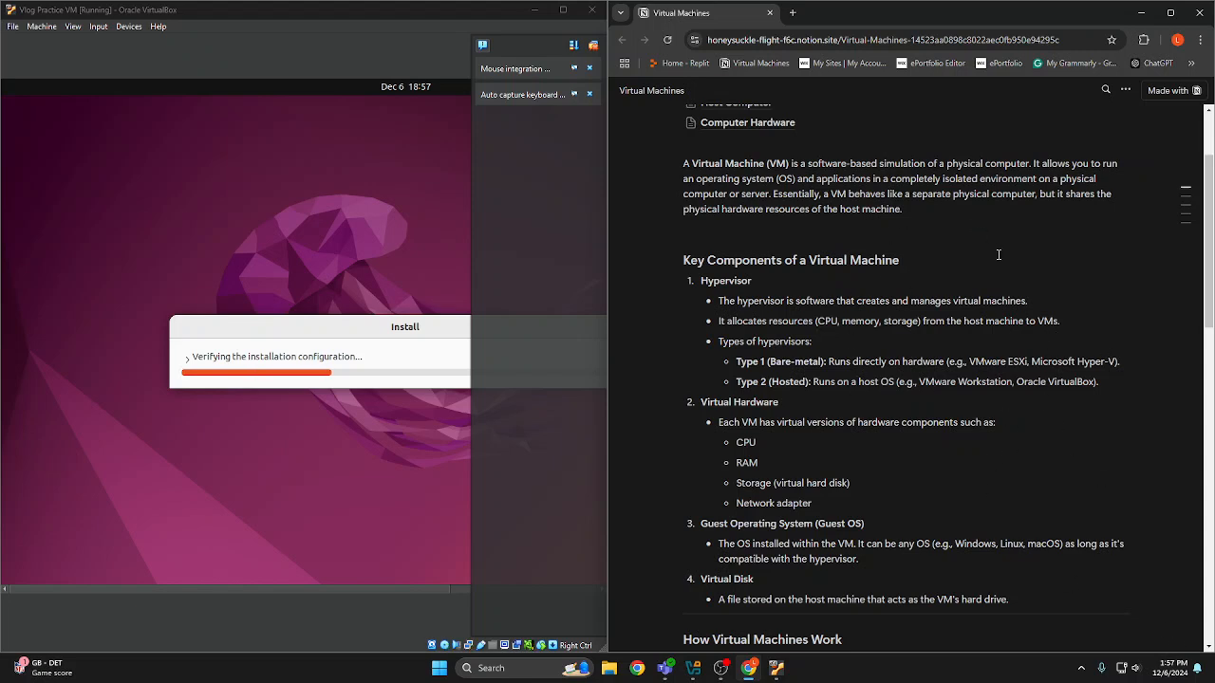
scroll(972, 254, "up", 1)
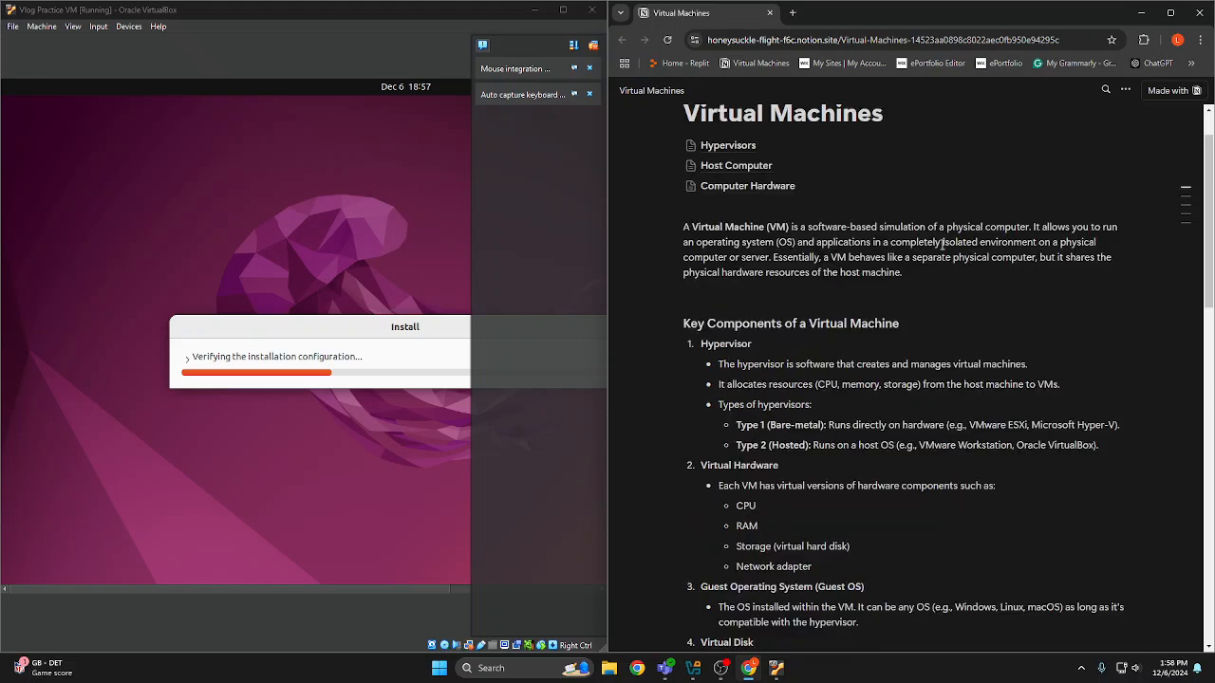
scroll(919, 304, "down", 1)
scroll(913, 304, "up", 2)
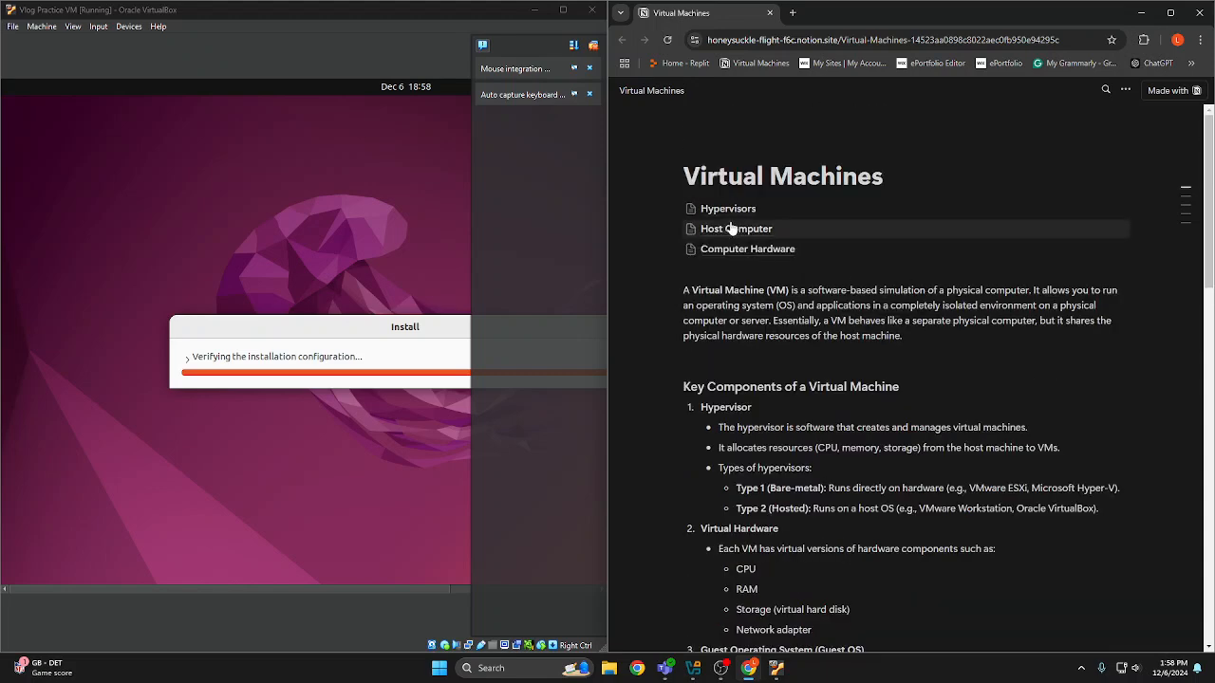
scroll(871, 323, "down", 1)
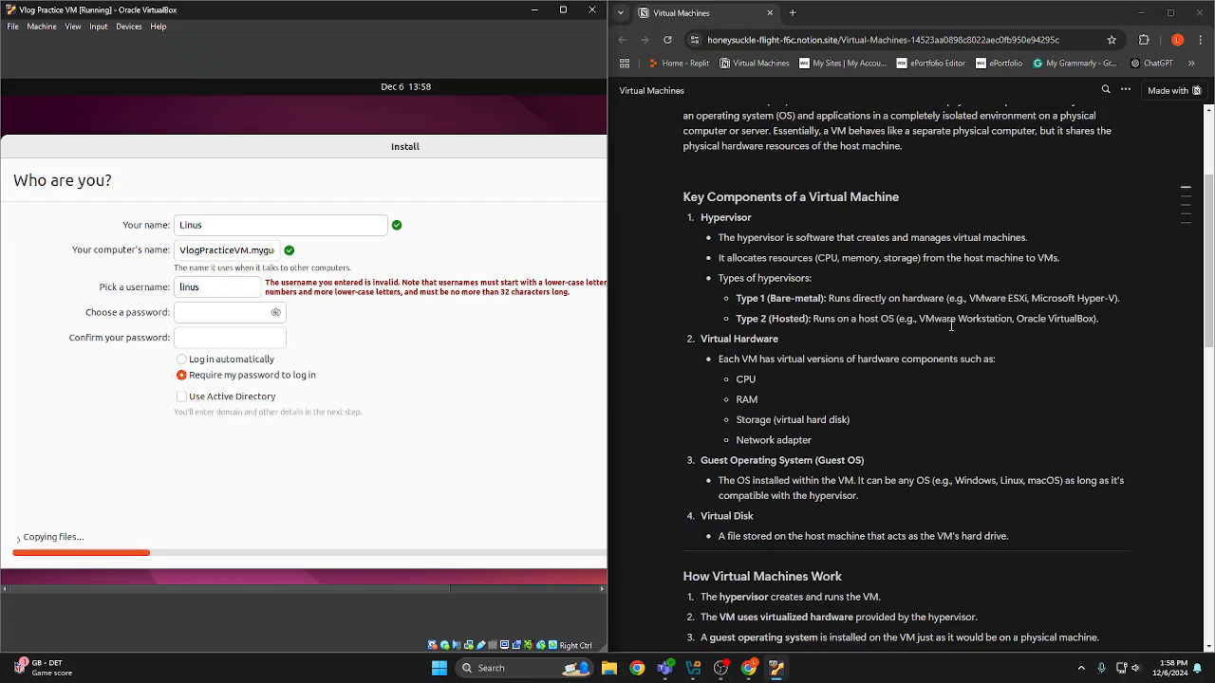
scroll(951, 322, "up", 1)
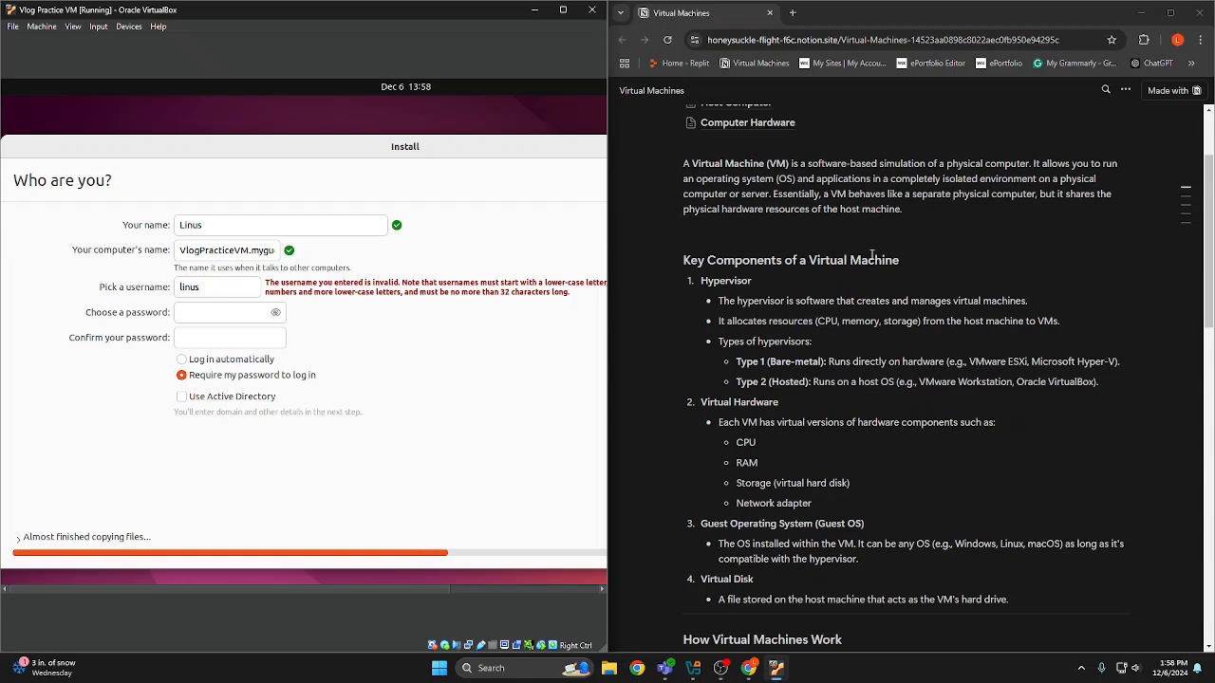
Examine the notes on virtual hardware components, how virtual machines work and their advantages
scroll(863, 233, "down", 2)
scroll(853, 240, "up", 1)
scroll(853, 239, "down", 2)
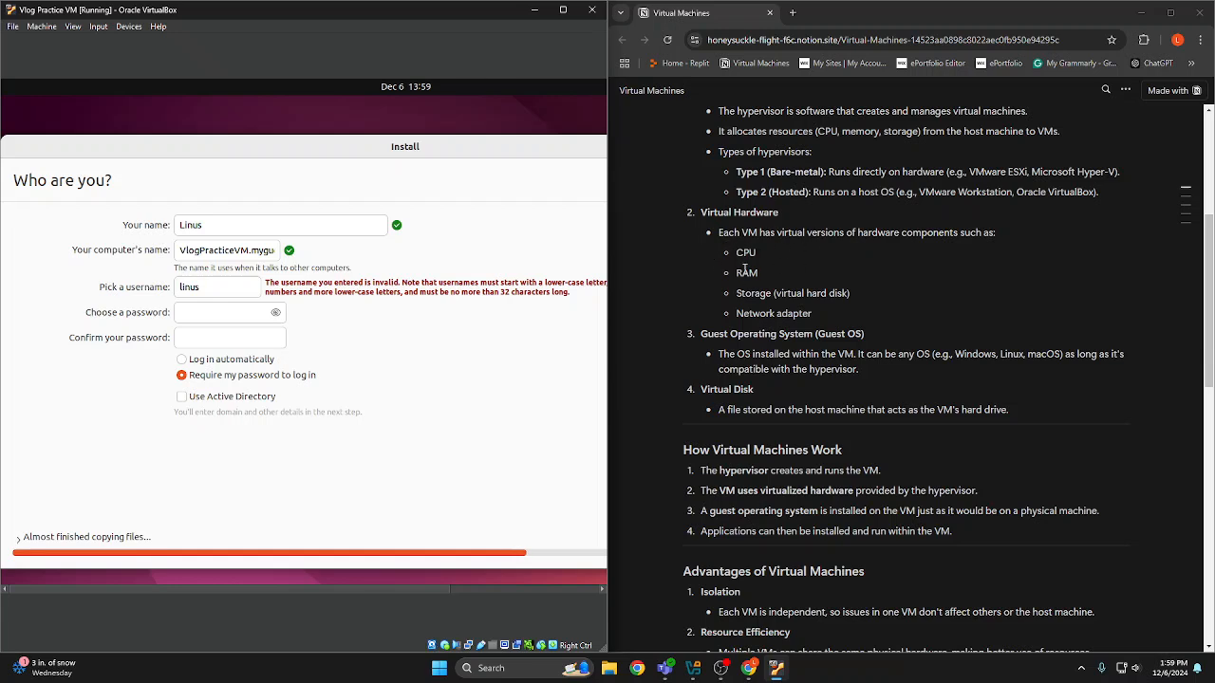
left_click_drag(738, 253, 757, 260)
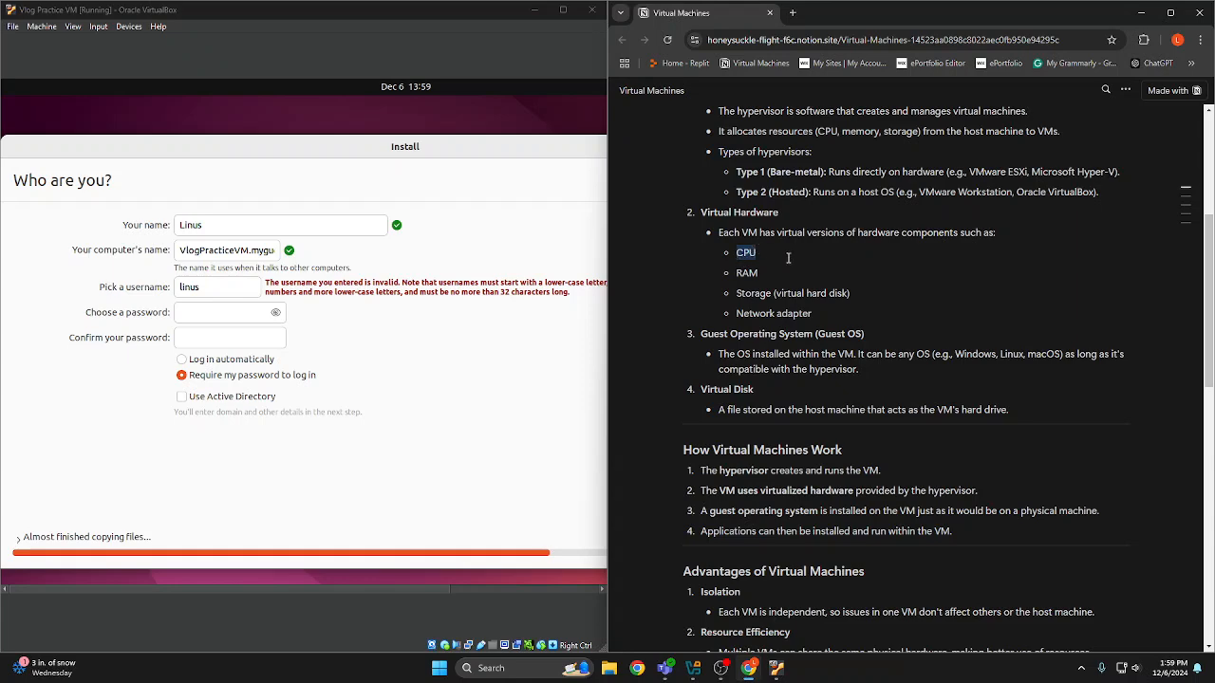
scroll(816, 264, "down", 2)
scroll(816, 264, "up", 3)
left_click(820, 293)
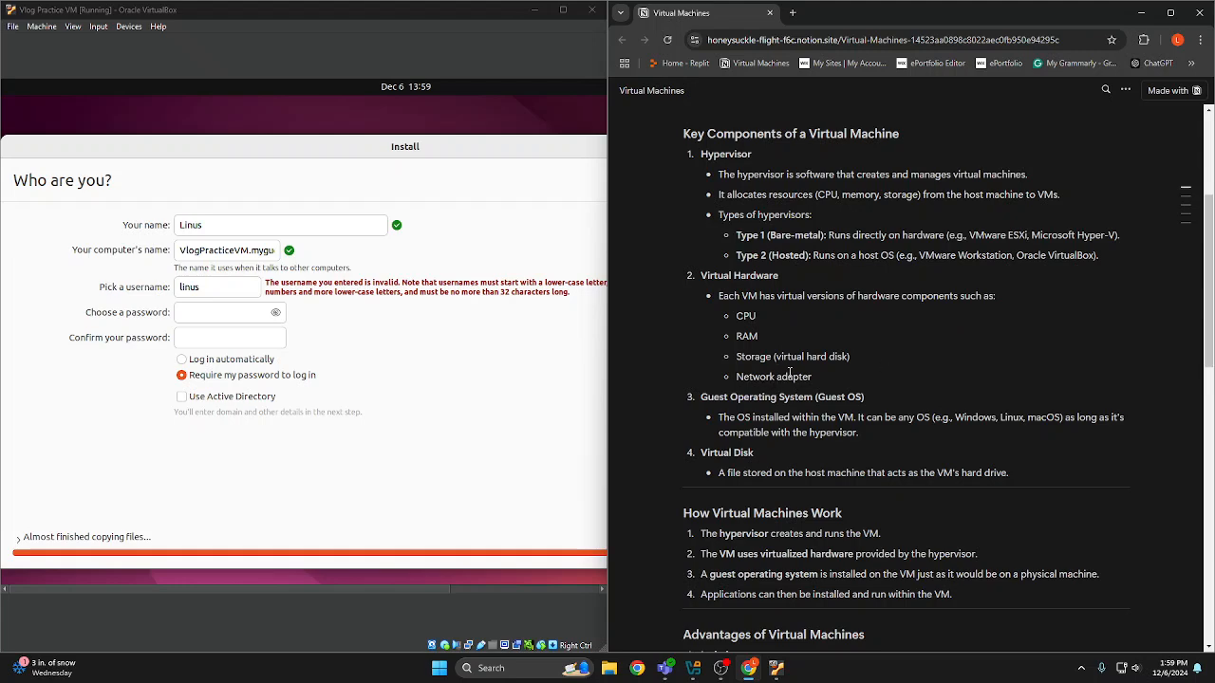
scroll(782, 378, "down", 1)
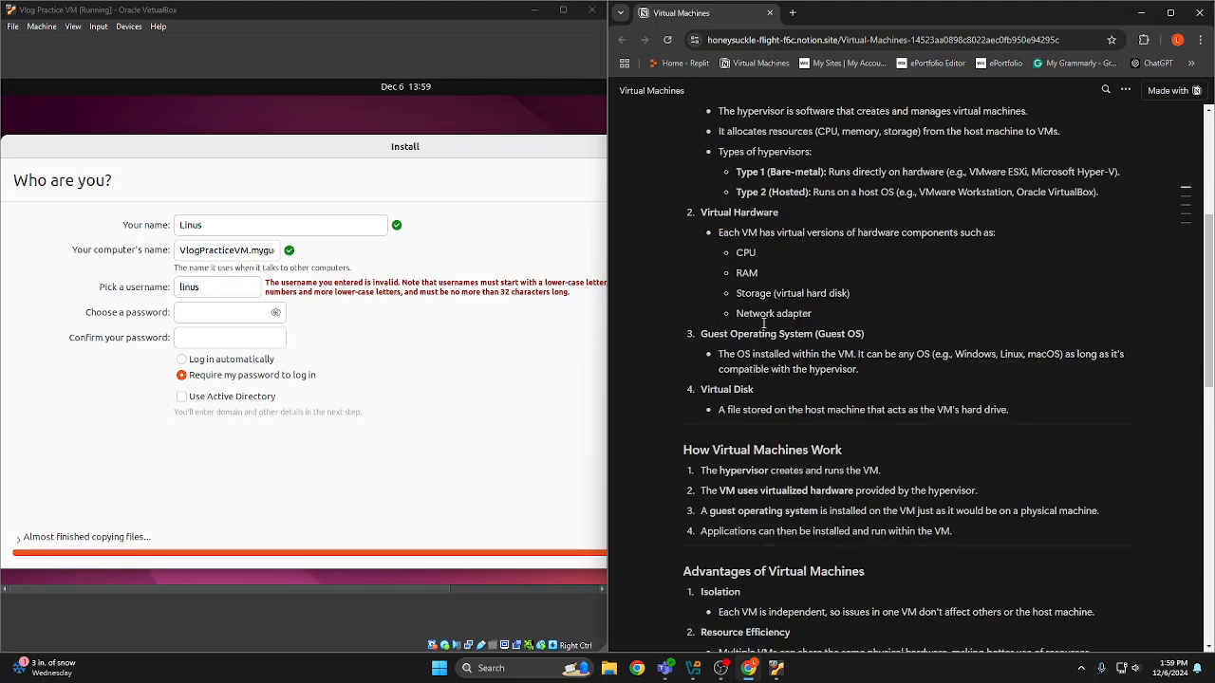
scroll(763, 372, "down", 2)
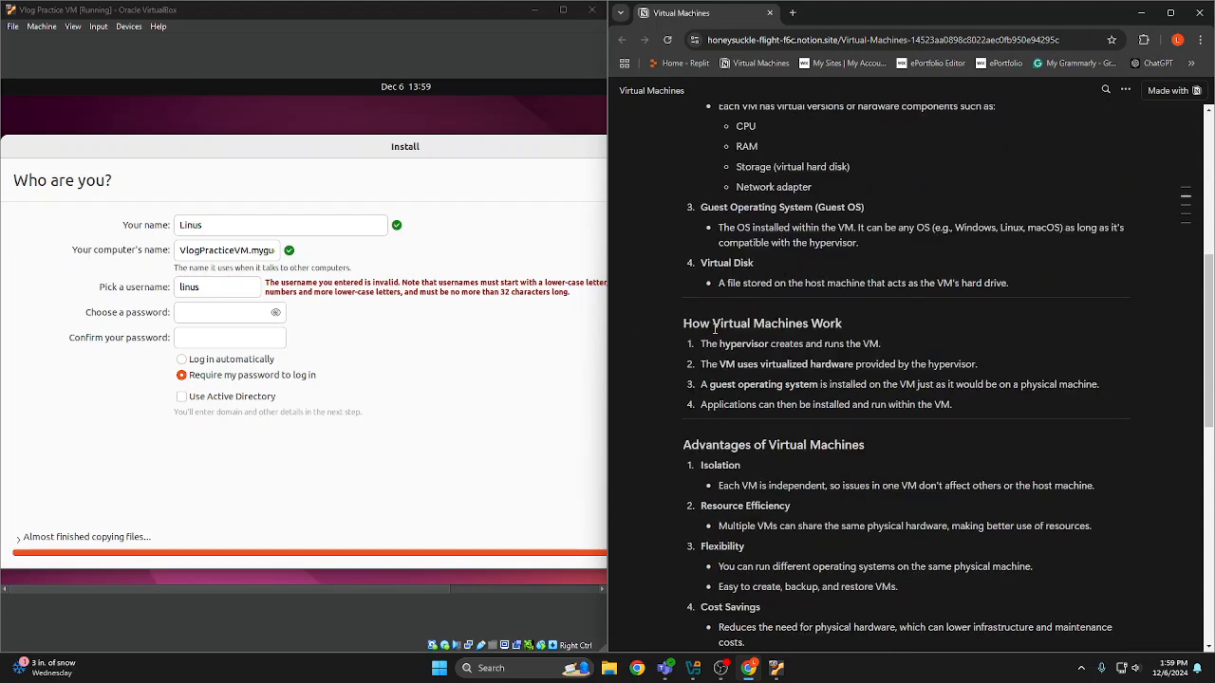
scroll(714, 330, "down", 2)
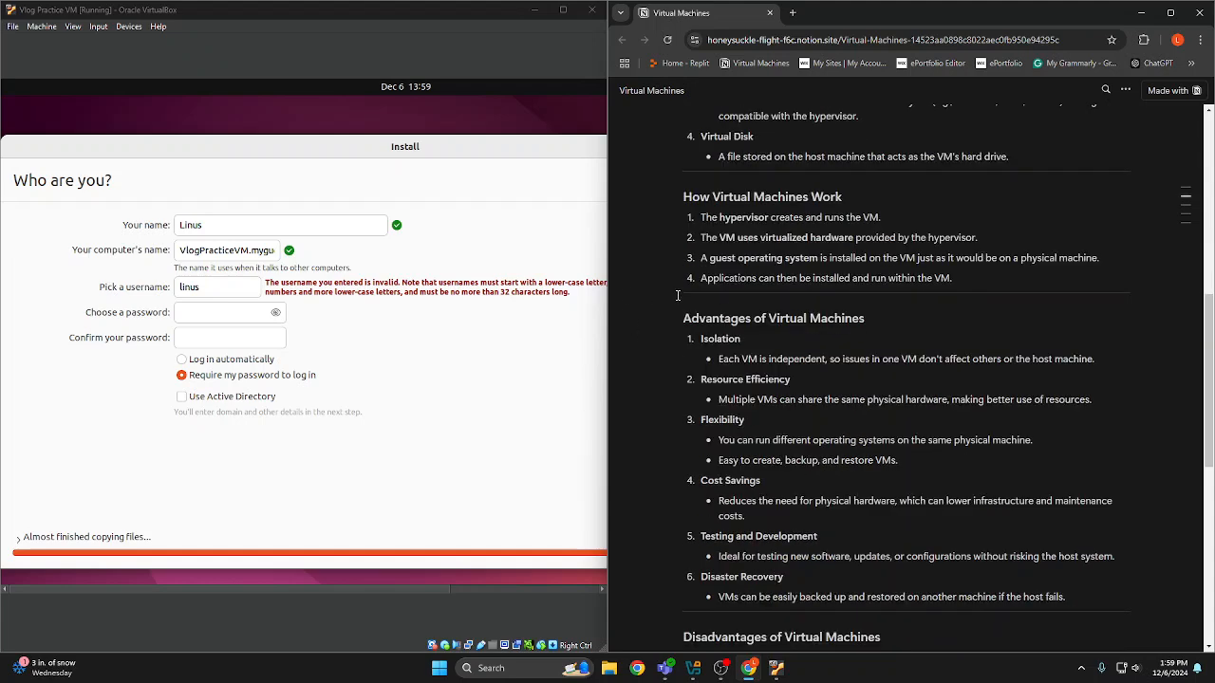
scroll(678, 288, "down", 1)
scroll(707, 256, "up", 10)
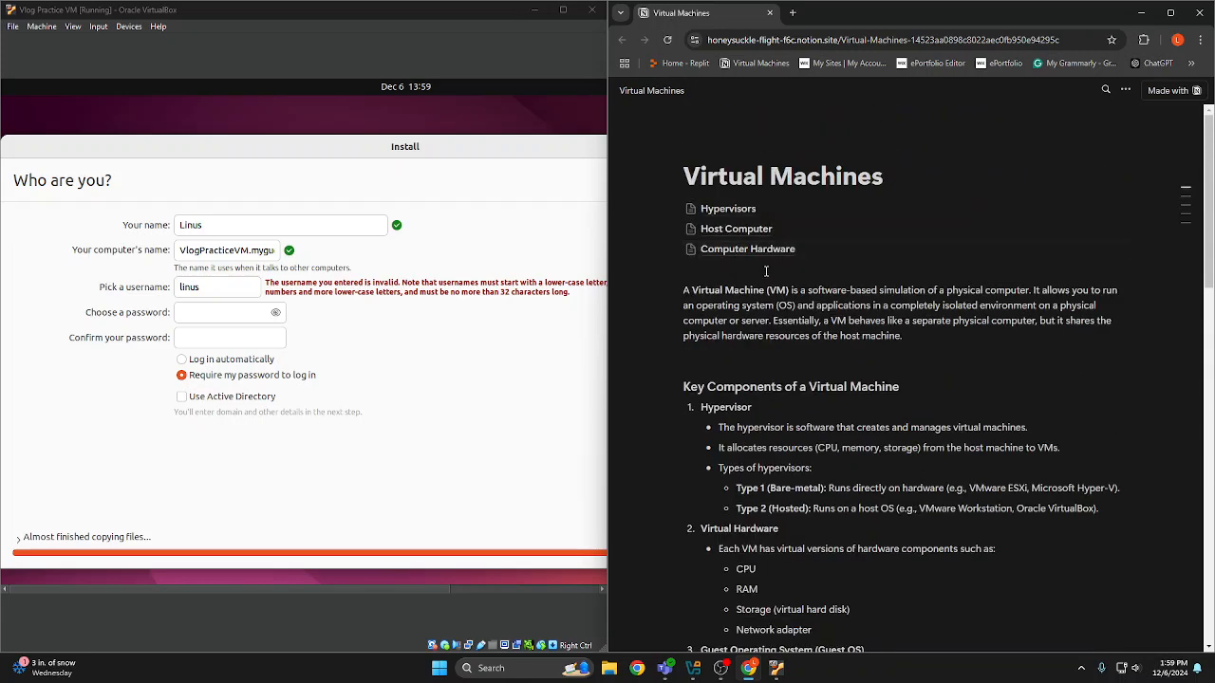
Open the Hypervisors subpage and read about Type 1 and Type 2 hypervisors, their key features and use cases
left_click(726, 214)
scroll(776, 259, "down", 3)
scroll(777, 259, "up", 3)
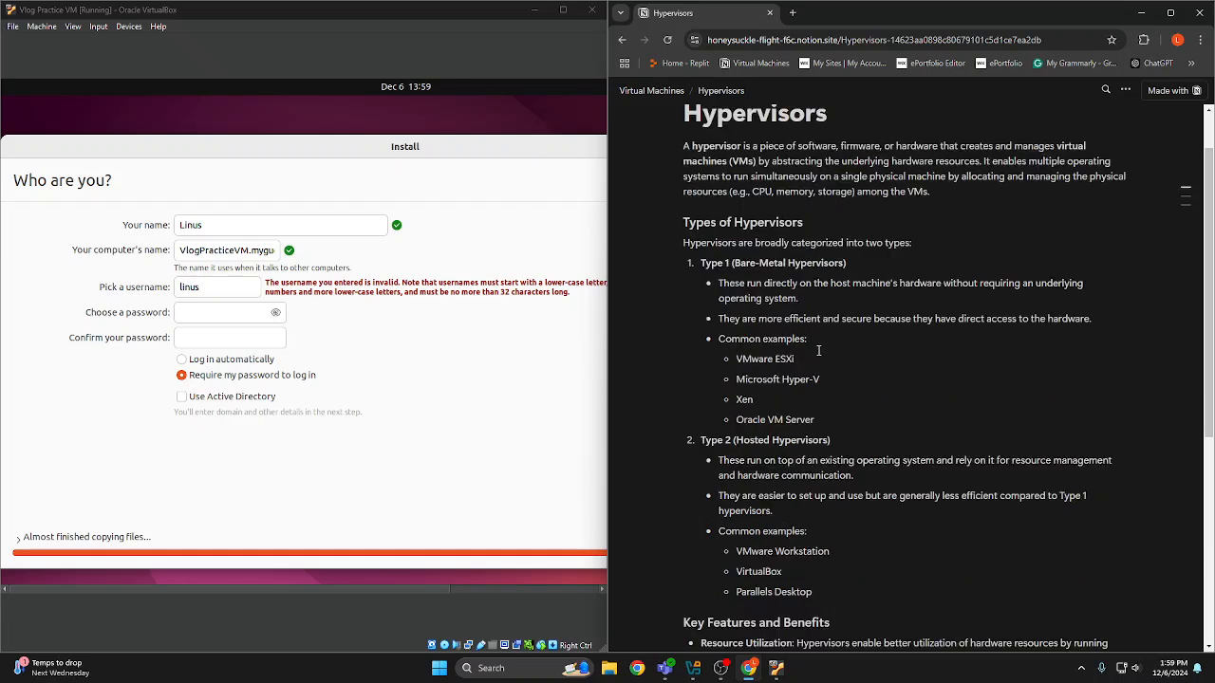
scroll(816, 380, "down", 2)
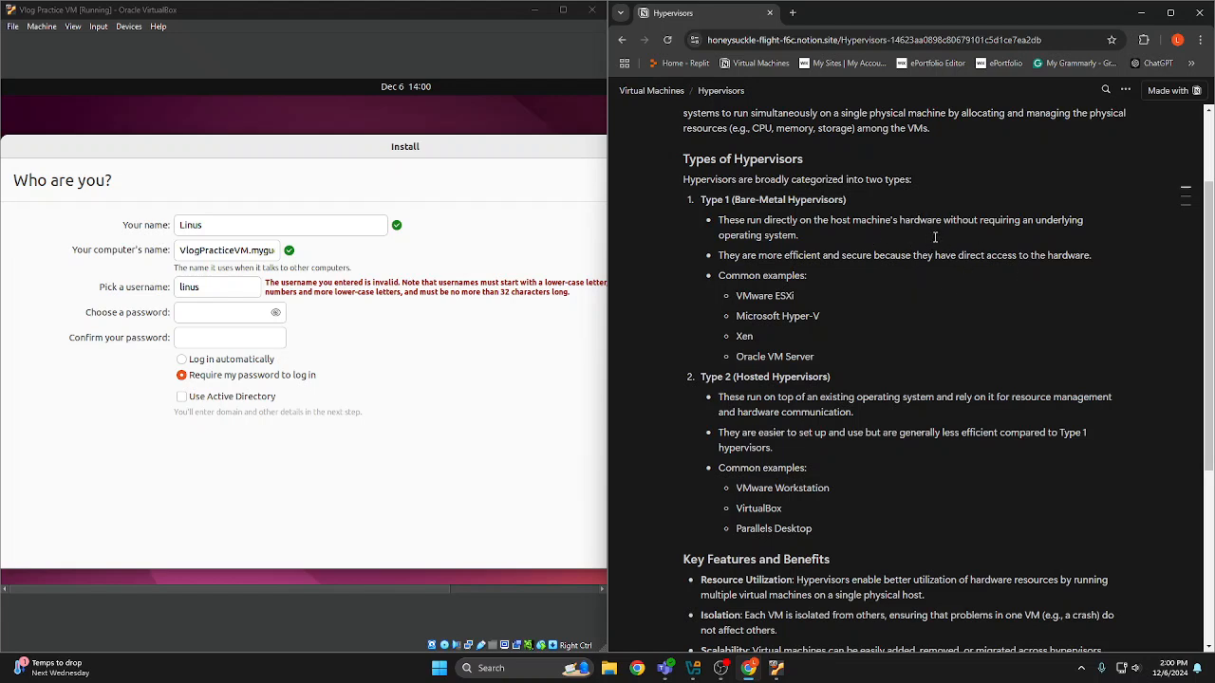
scroll(797, 394, "down", 3)
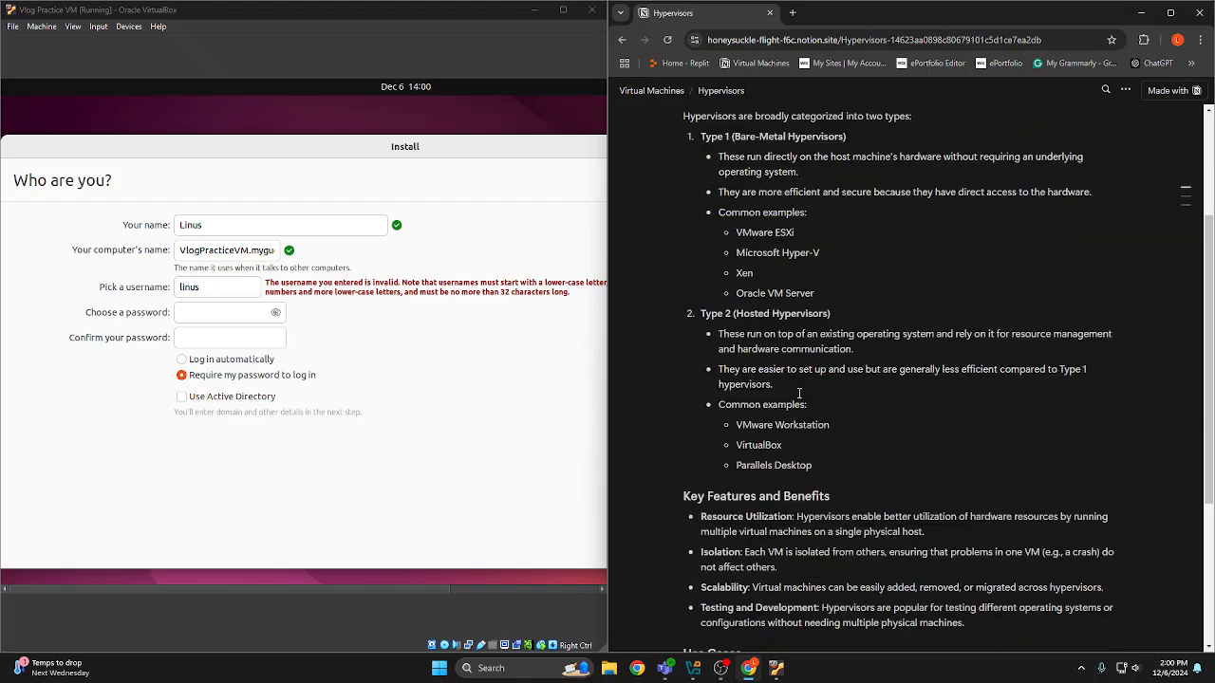
scroll(796, 391, "up", 2)
scroll(737, 301, "down", 3)
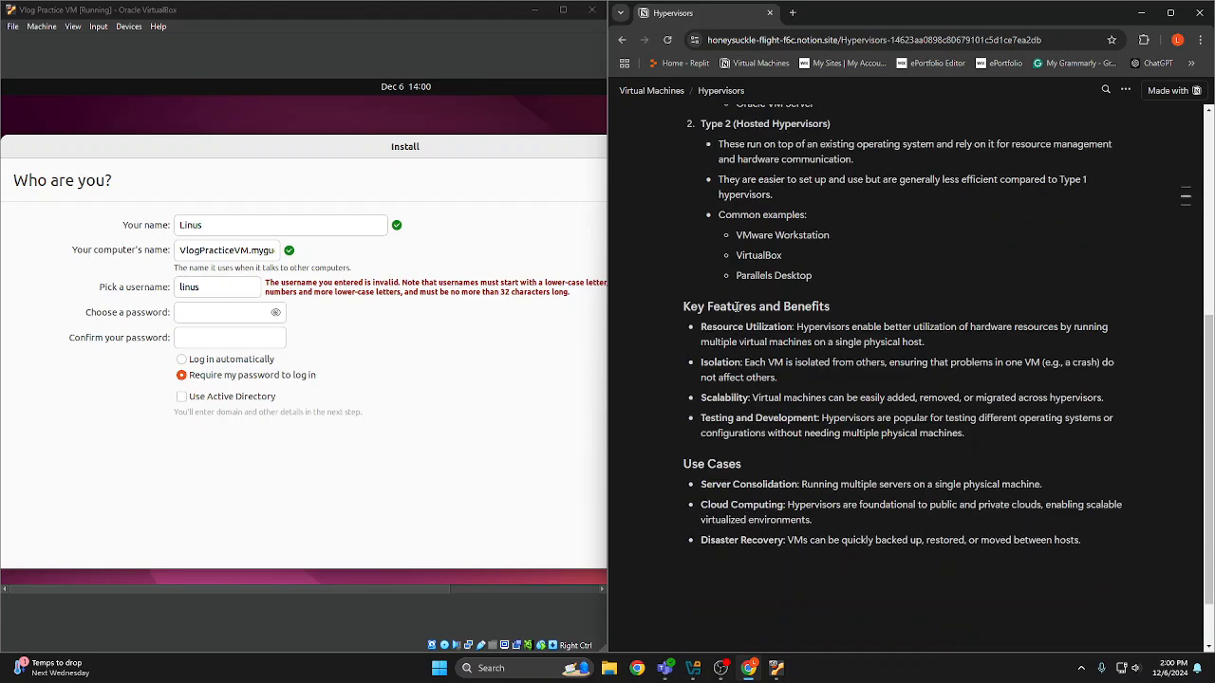
scroll(740, 300, "up", 6)
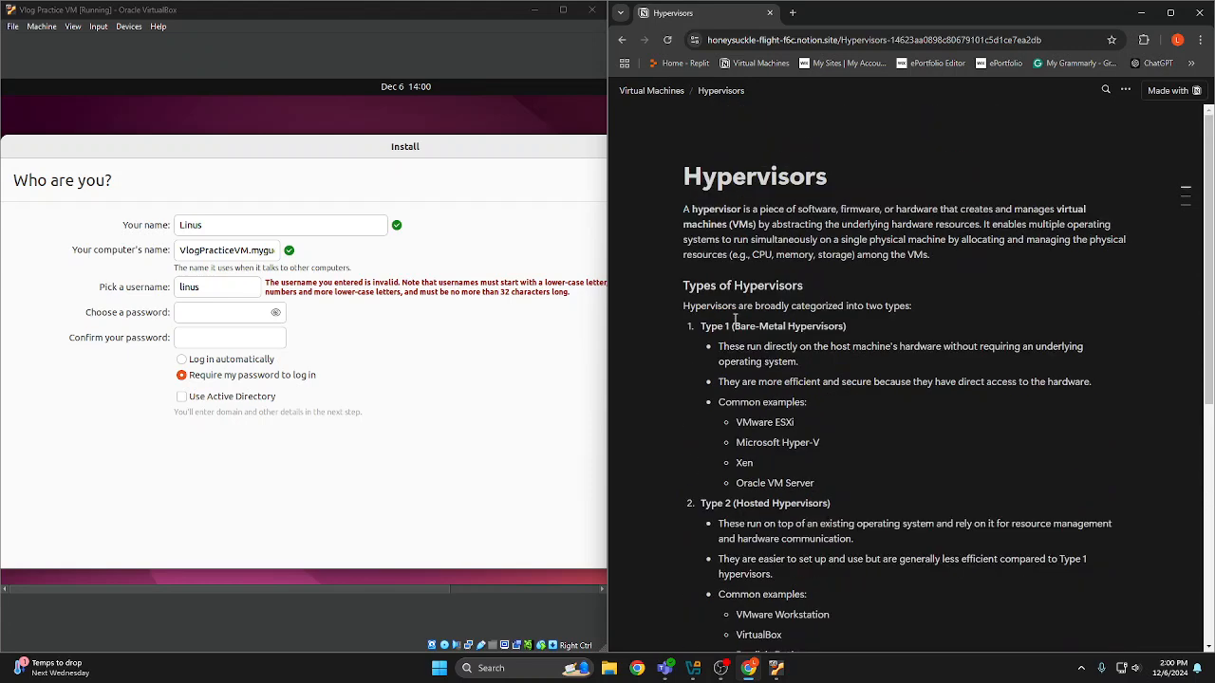
Open the Computer Hardware subpage of the Virtual Machines notes and read the CPU definition
left_click(651, 91)
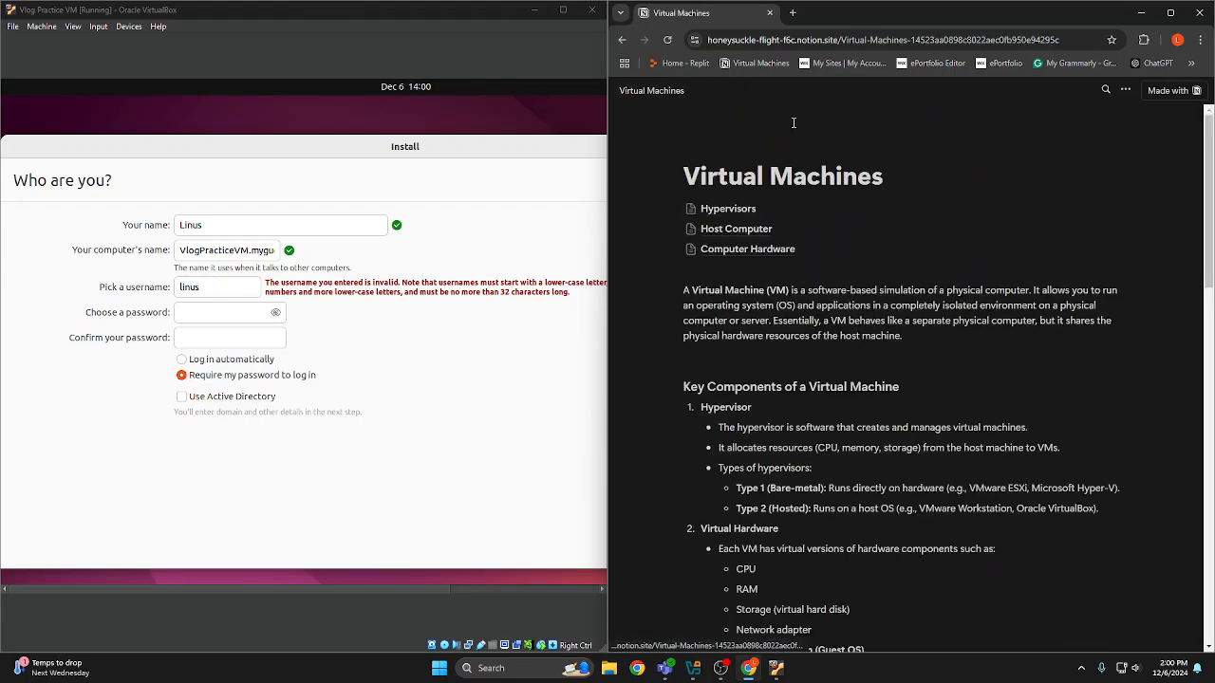
left_click(756, 250)
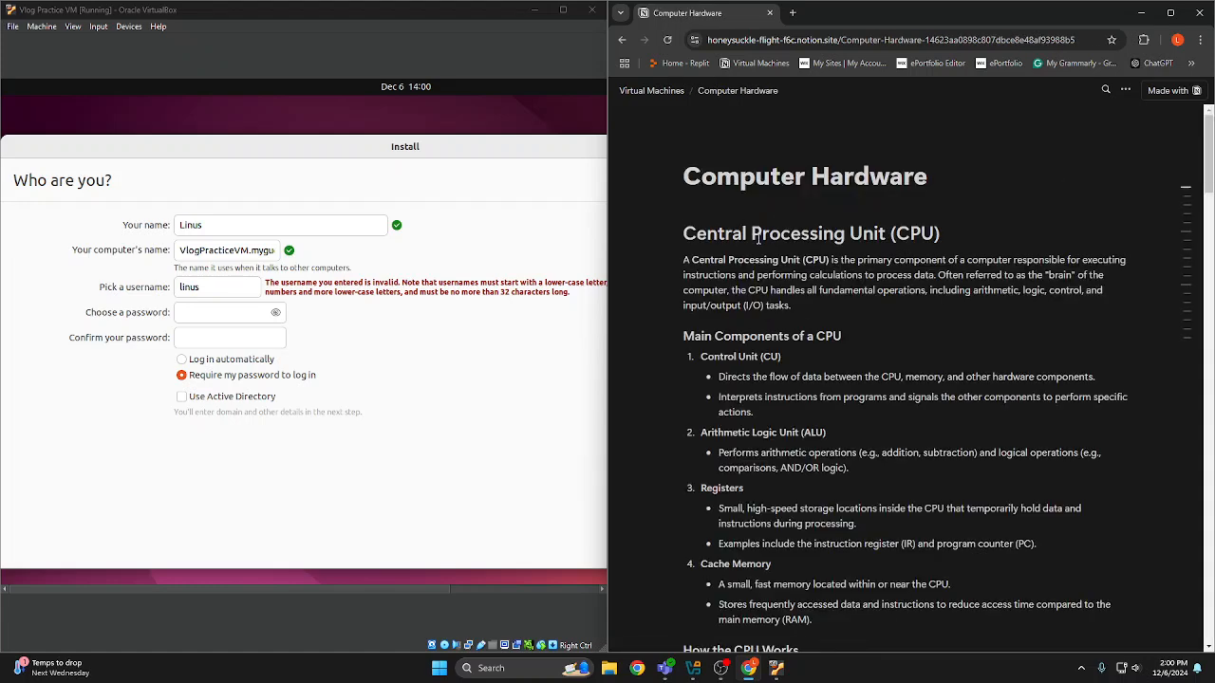
scroll(839, 234, "down", 1)
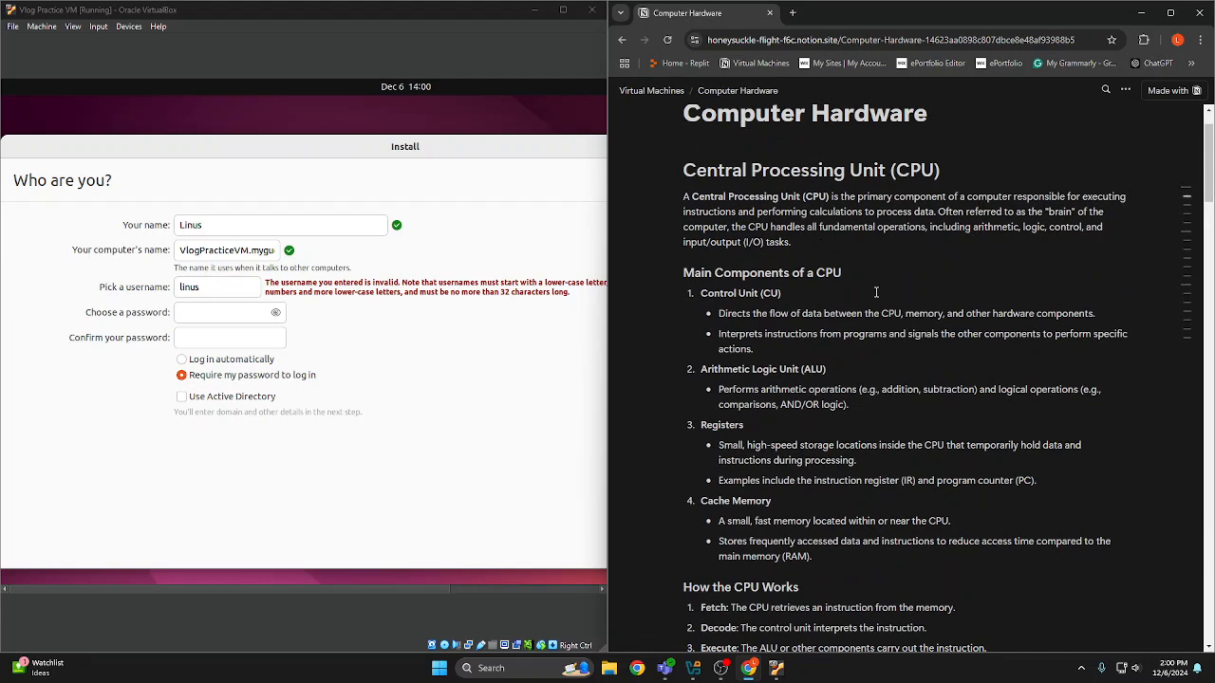
scroll(875, 280, "down", 1)
scroll(875, 281, "up", 1)
scroll(885, 266, "up", 1)
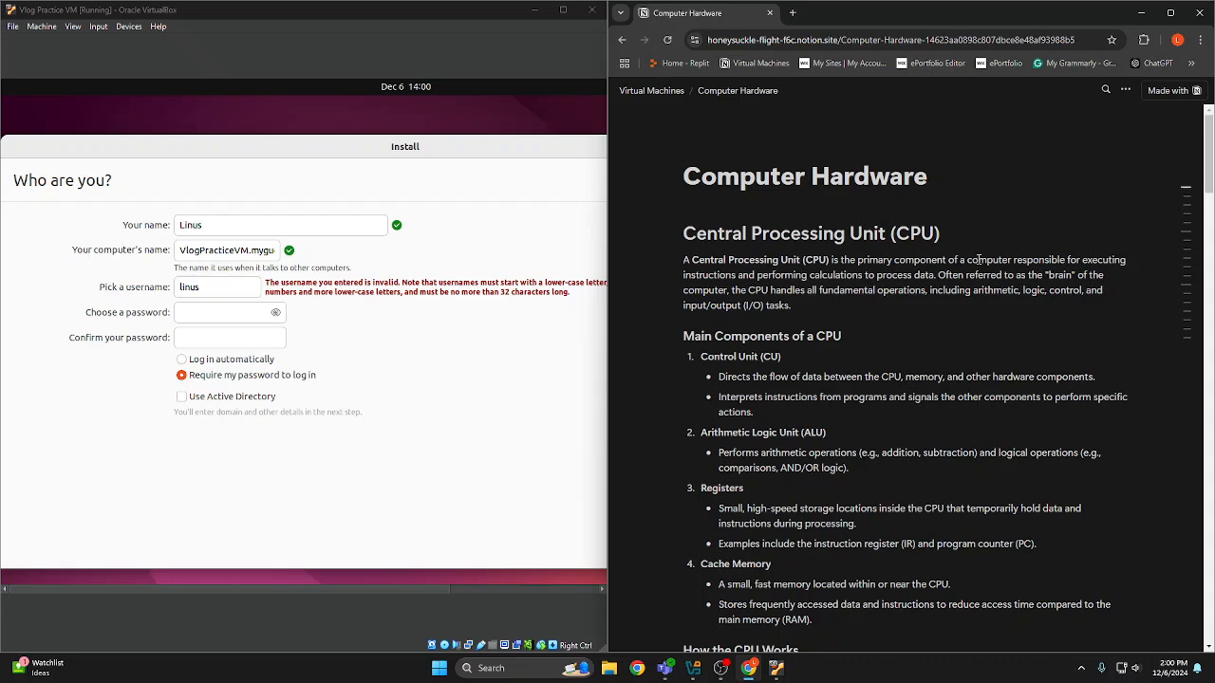
left_click_drag(807, 290, 992, 300)
scroll(921, 313, "down", 1)
left_click(861, 237)
scroll(899, 278, "down", 2)
scroll(901, 273, "up", 3)
scroll(897, 266, "down", 1)
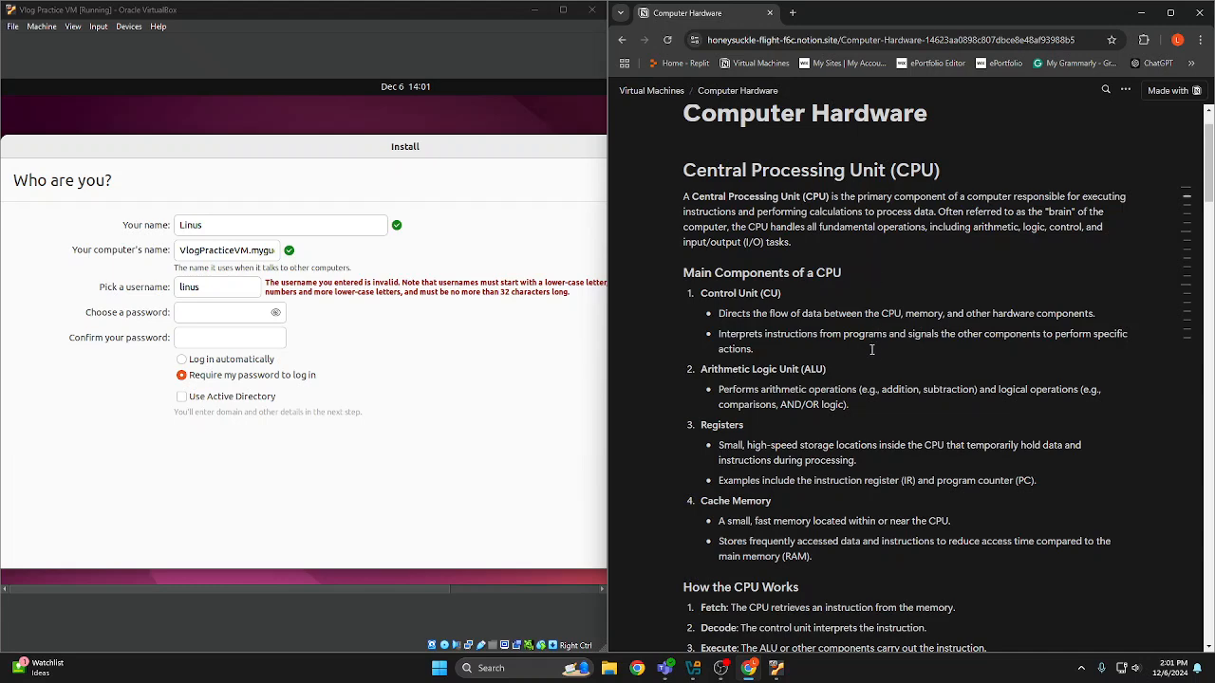
Read the notes on the CPU's main components, working cycle, key characteristics and applications
scroll(855, 338, "down", 2)
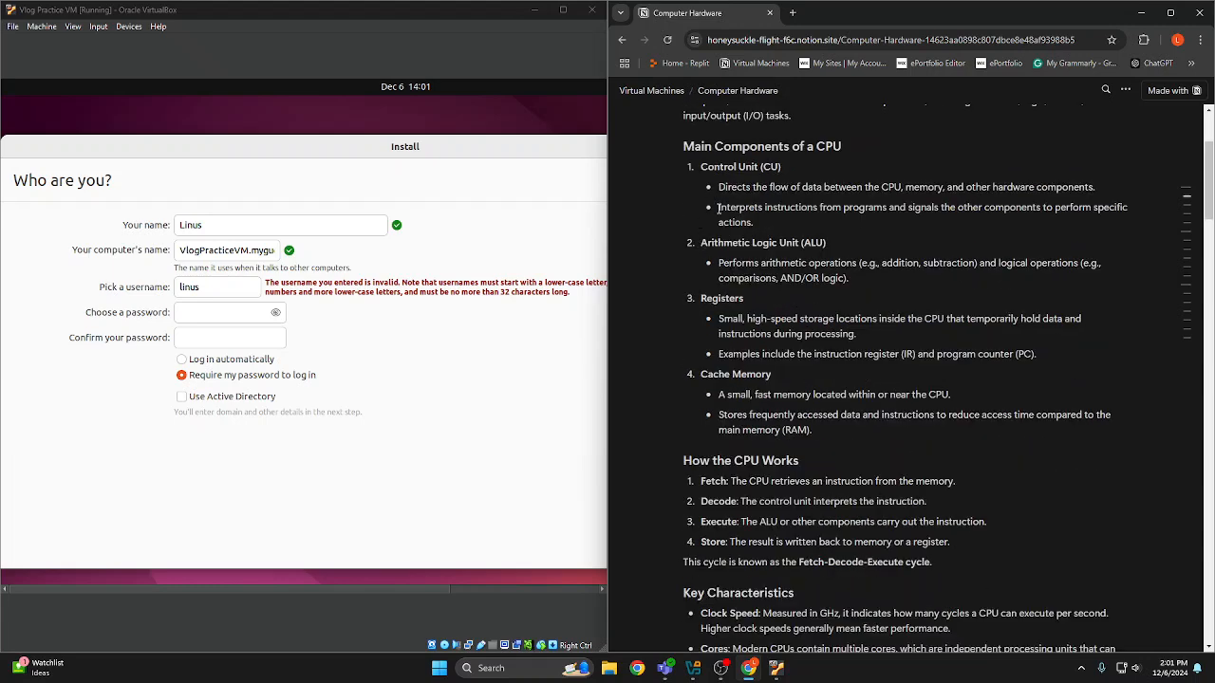
scroll(726, 221, "up", 3)
scroll(759, 209, "down", 4)
scroll(816, 307, "down", 3)
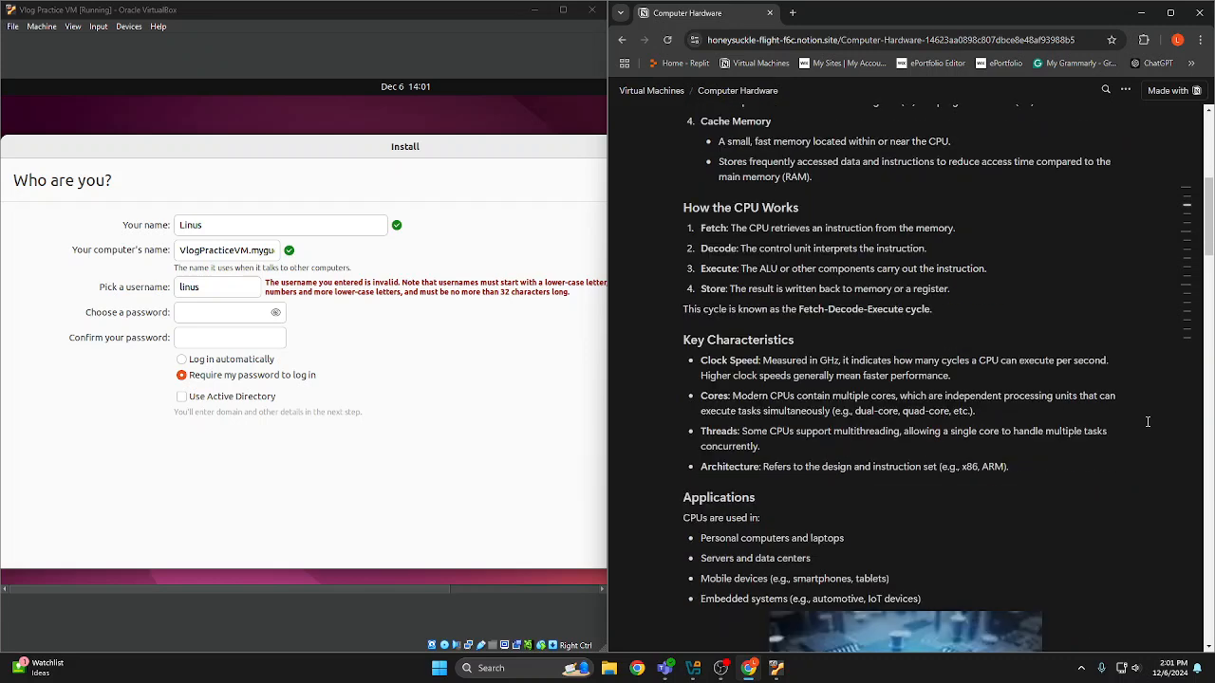
scroll(1150, 421, "down", 1)
scroll(1150, 422, "down", 5)
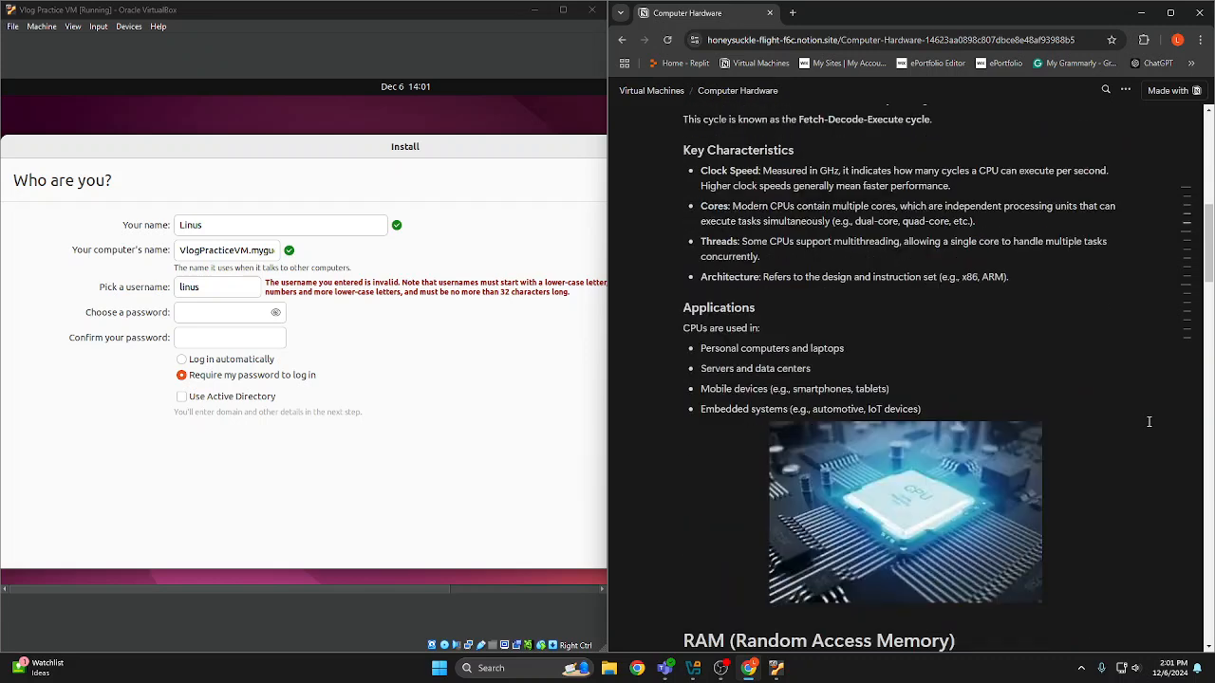
Examine the RAM section, covering its key characteristics, types, operation, specifications and importance
scroll(983, 440, "down", 4)
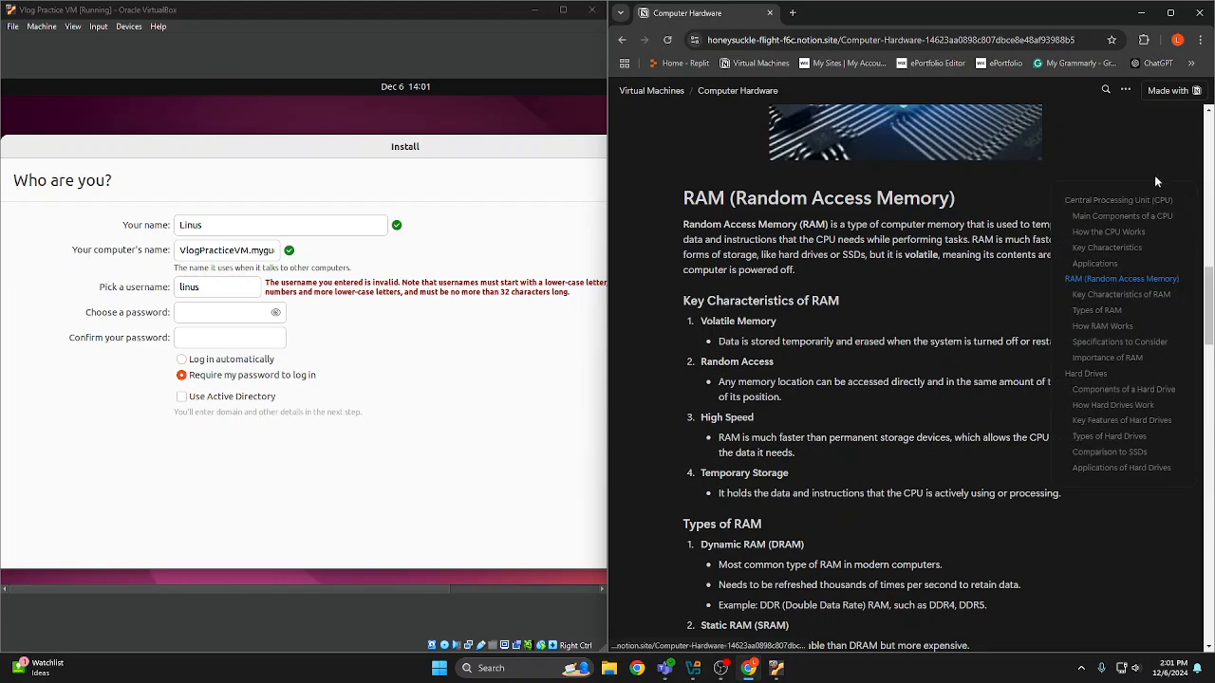
scroll(1124, 180, "down", 1)
scroll(1124, 180, "up", 1)
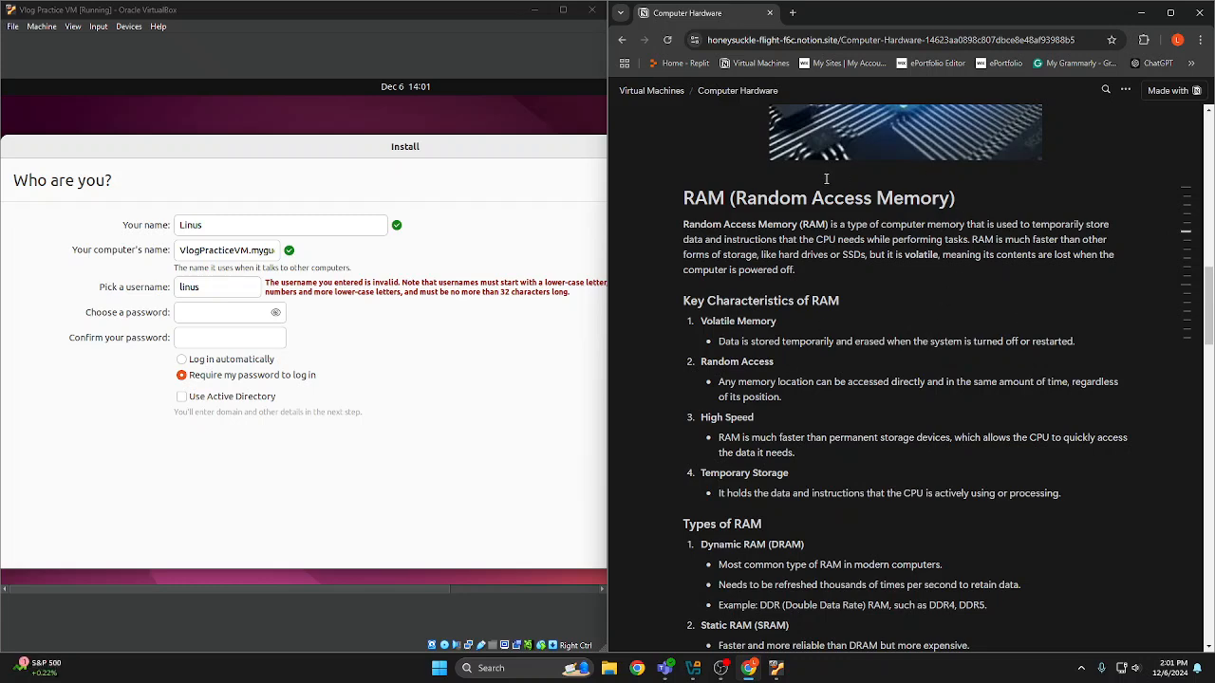
scroll(1095, 512, "down", 5)
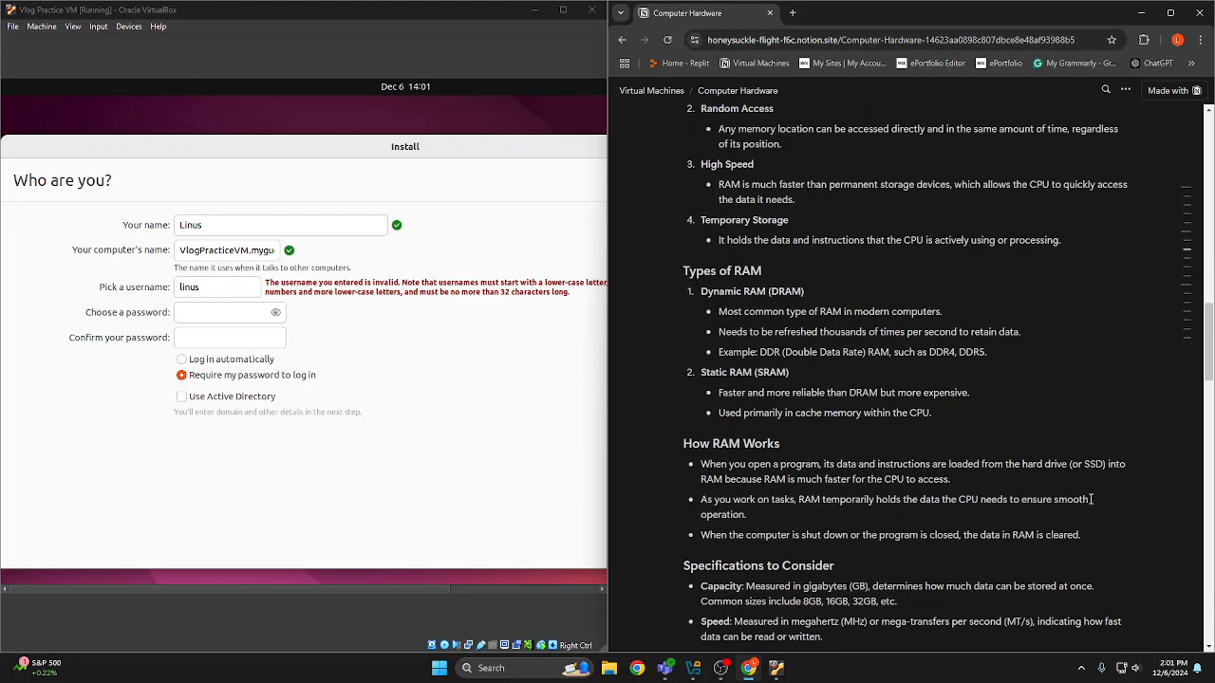
scroll(1066, 498, "down", 1)
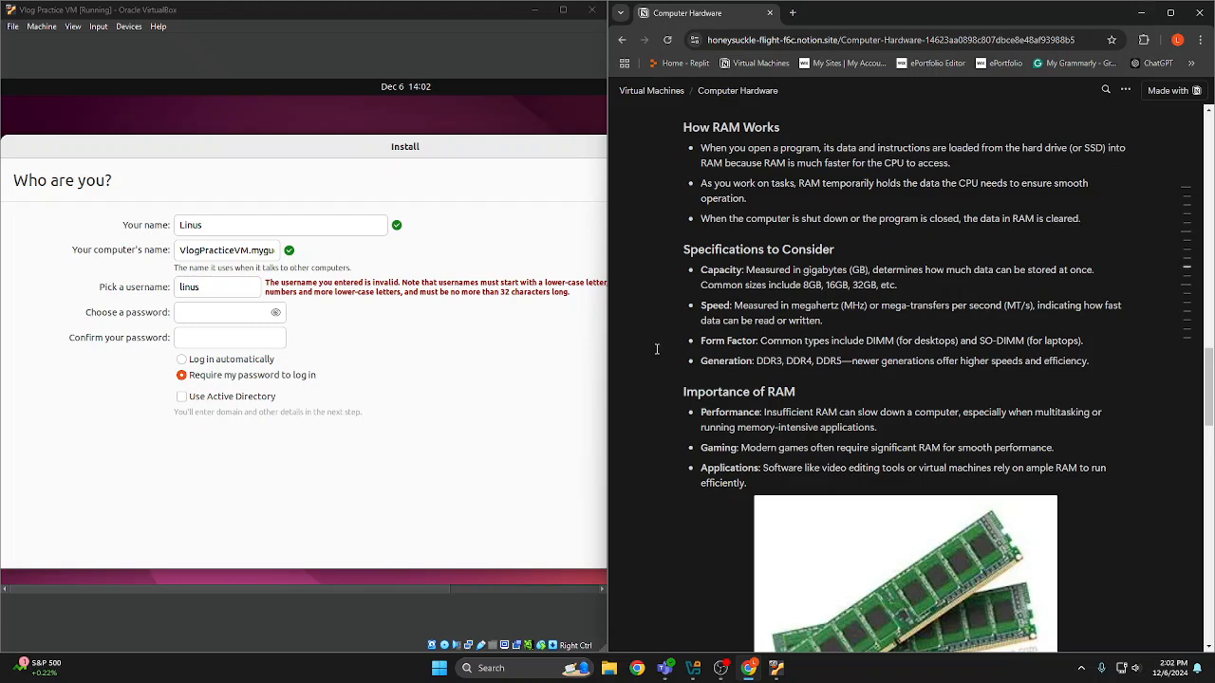
Read the Hard Drives section on what a hard drive is, its components and how it works
scroll(651, 354, "down", 7)
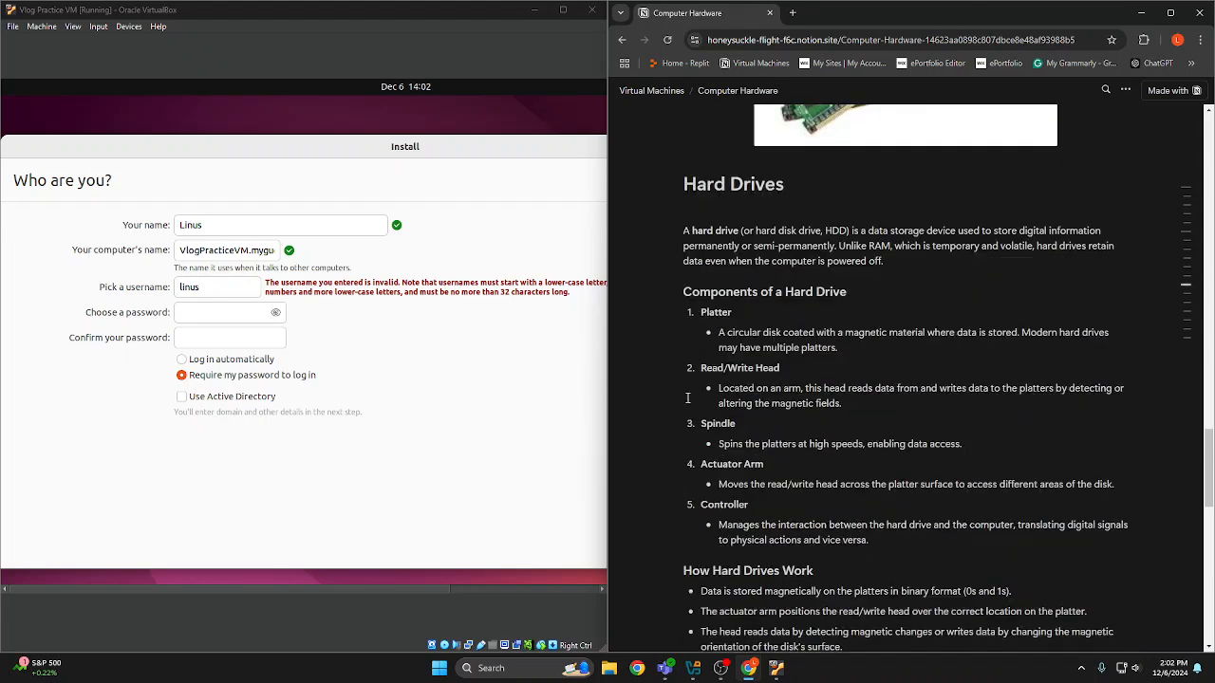
scroll(672, 392, "up", 1)
scroll(675, 390, "down", 1)
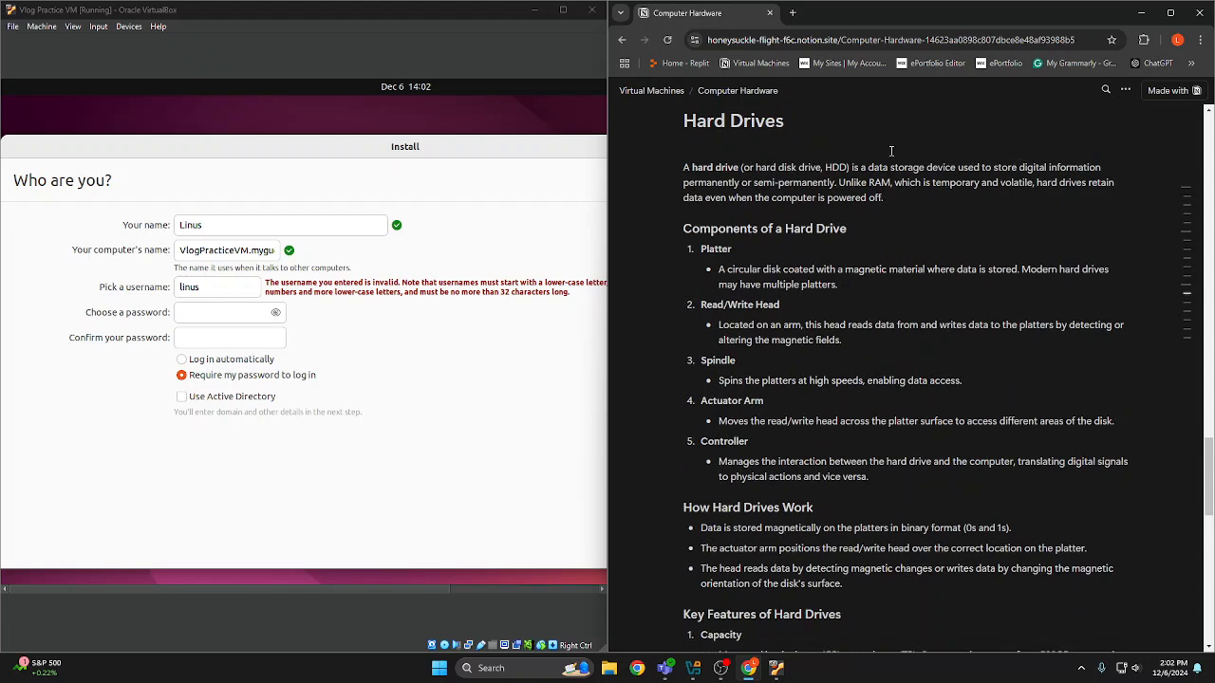
scroll(917, 222, "up", 1)
scroll(1000, 251, "down", 1)
scroll(975, 317, "down", 2)
scroll(974, 316, "down", 2)
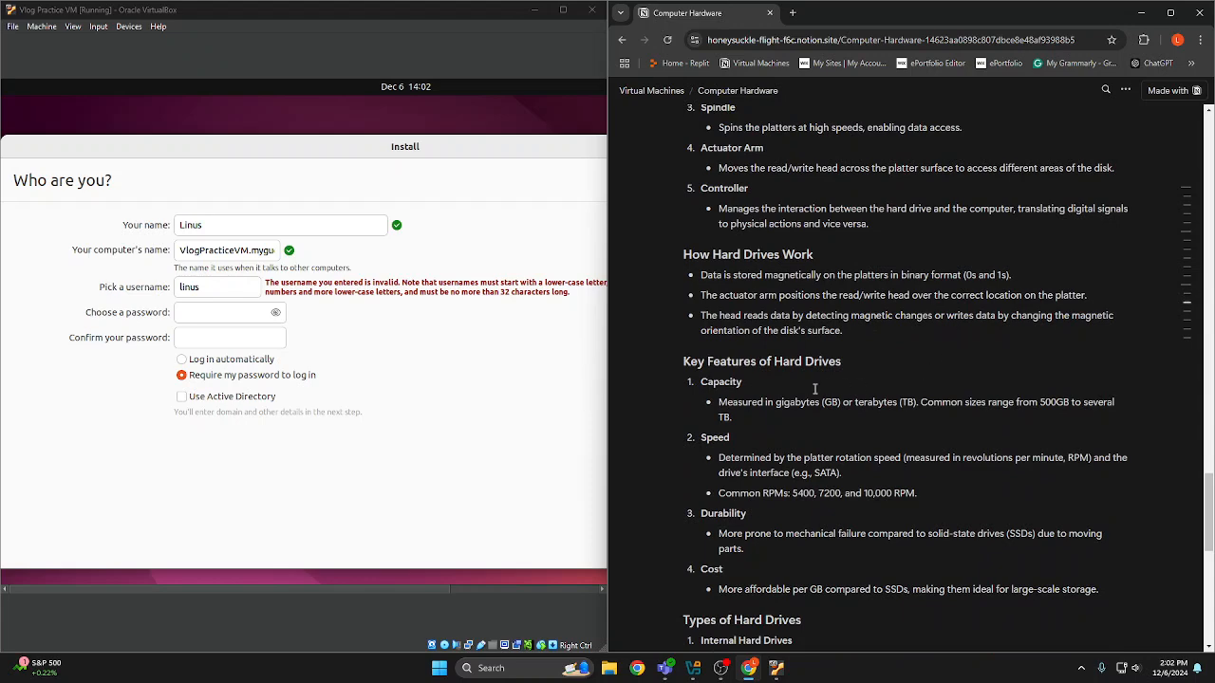
Review the hard drive features, types, SSD comparison and applications in the hardware notes
scroll(816, 391, "down", 2)
scroll(792, 394, "down", 5)
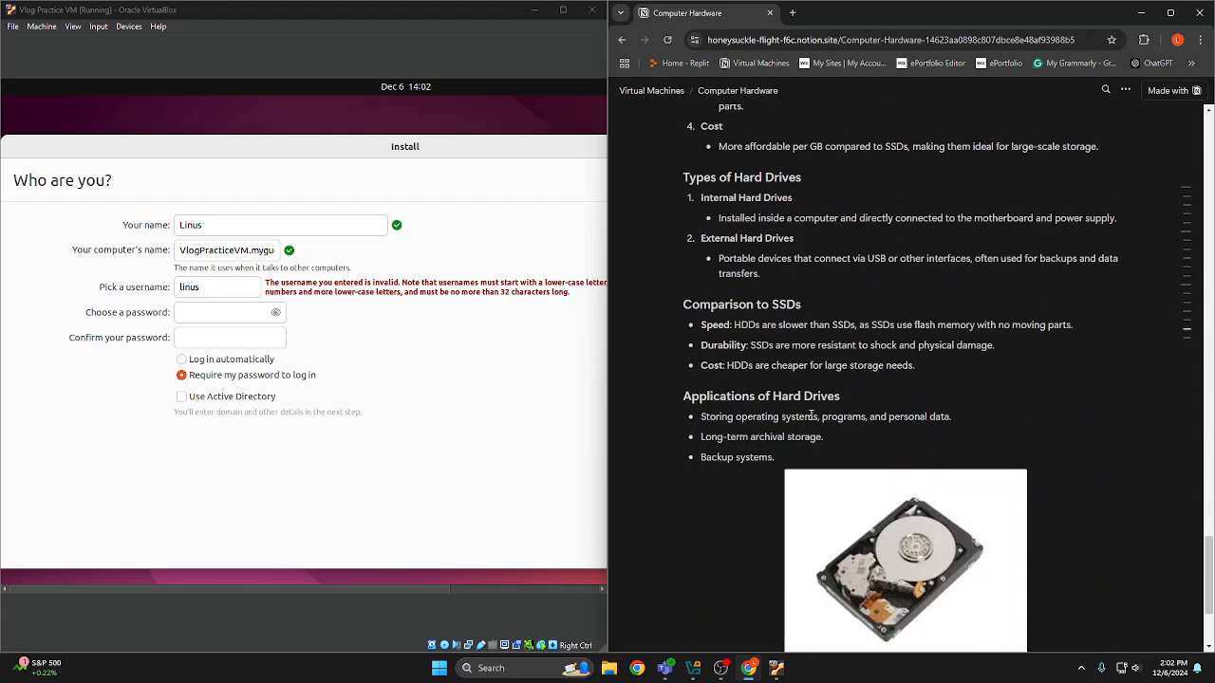
scroll(812, 414, "down", 3)
scroll(794, 447, "up", 8)
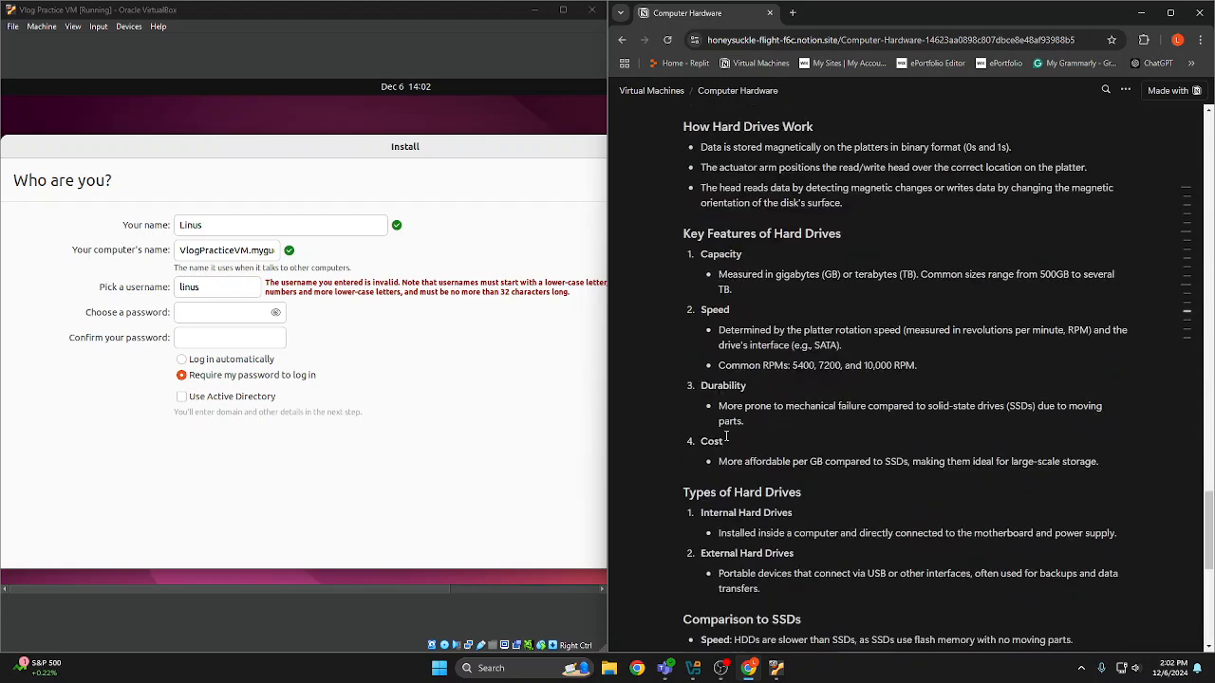
scroll(710, 441, "up", 8)
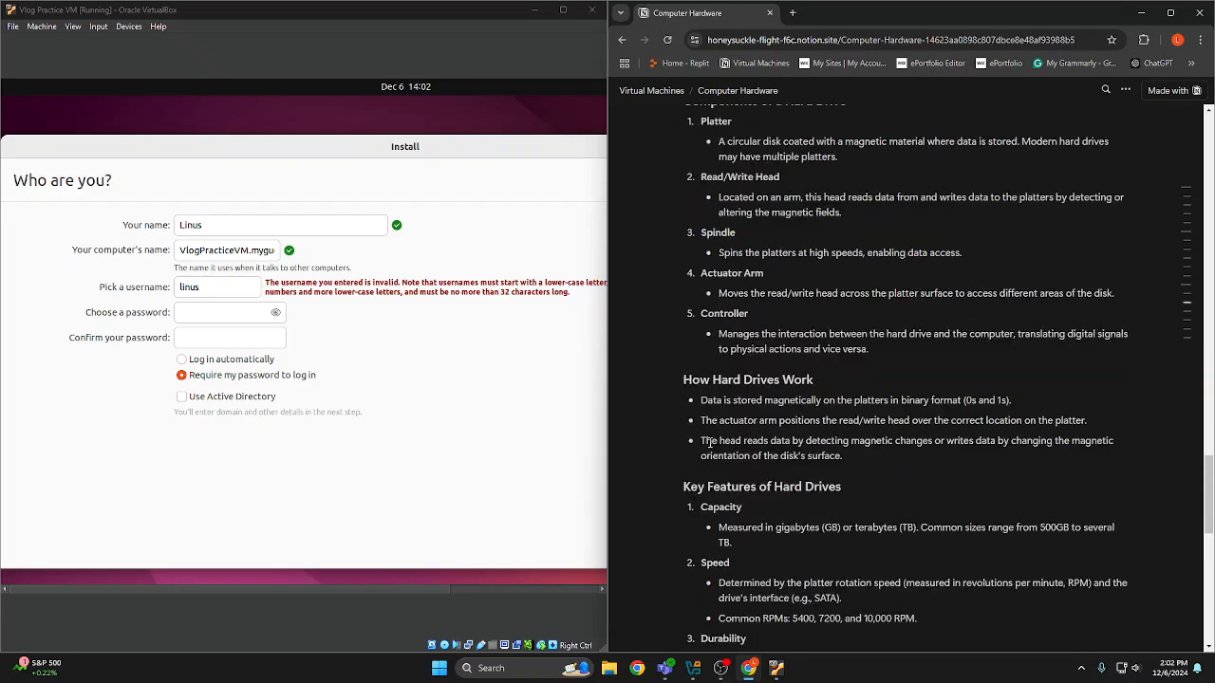
scroll(726, 427, "up", 2)
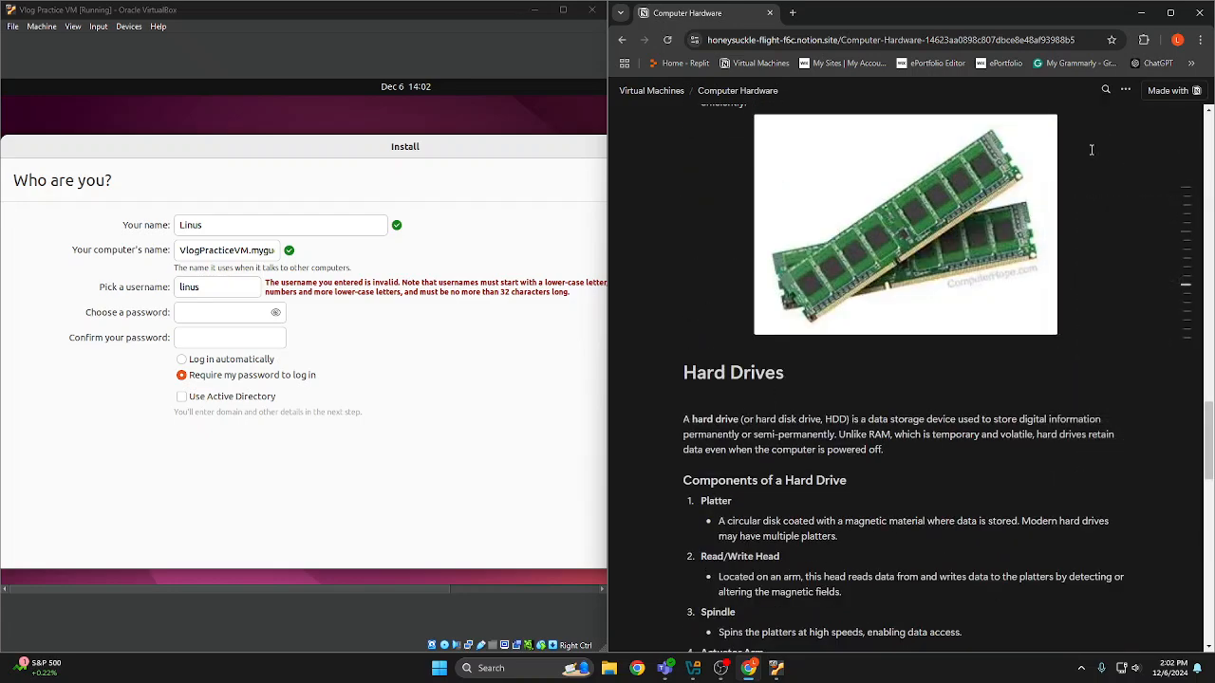
scroll(1096, 147, "up", 6)
View the host computer's specs on the Host Computer subpage and return to the Virtual Machines page
left_click(651, 90)
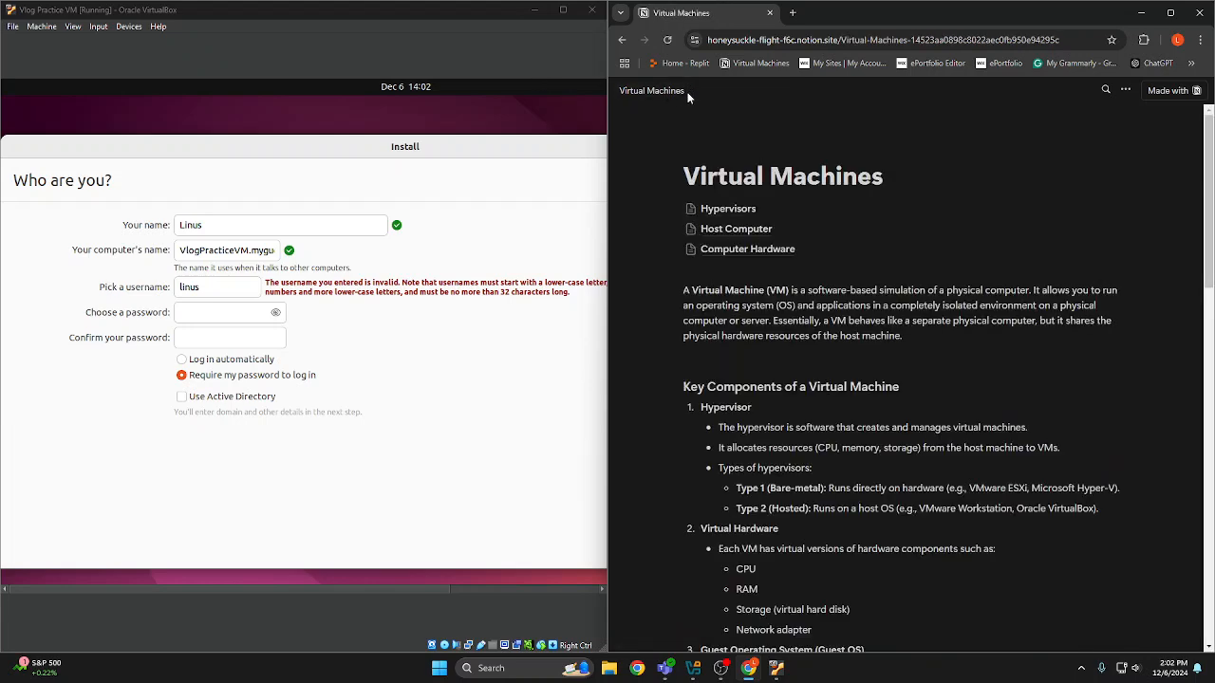
left_click(756, 229)
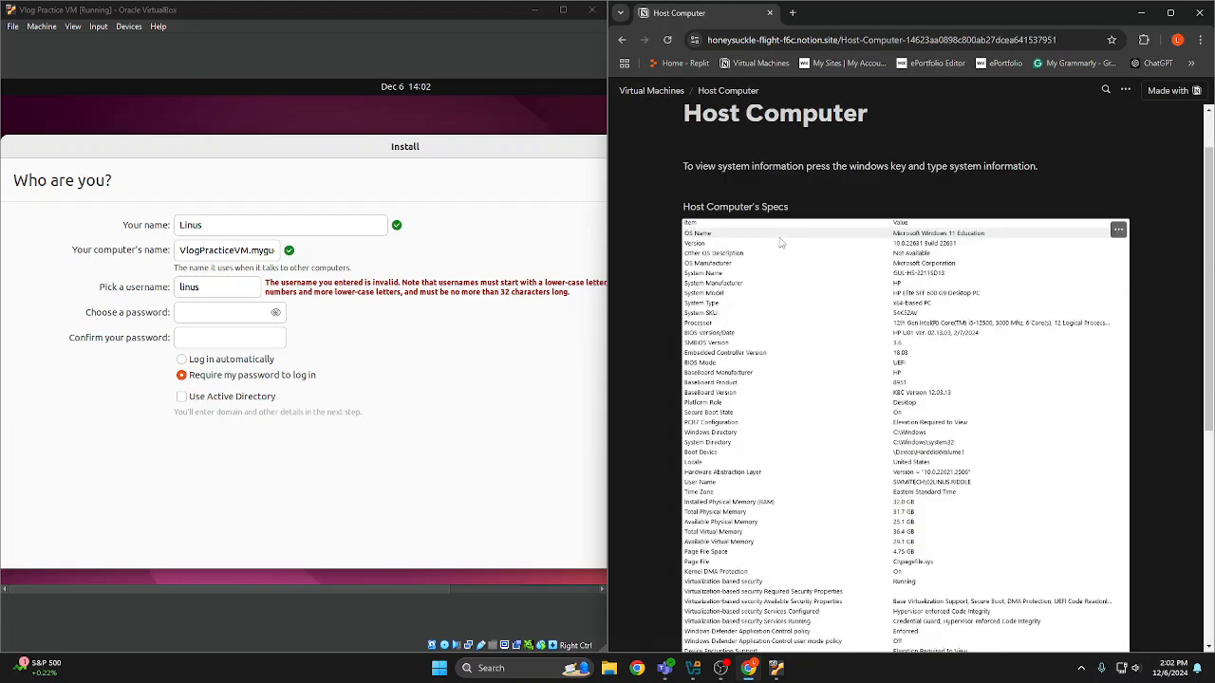
scroll(855, 352, "down", 5)
scroll(862, 396, "up", 5)
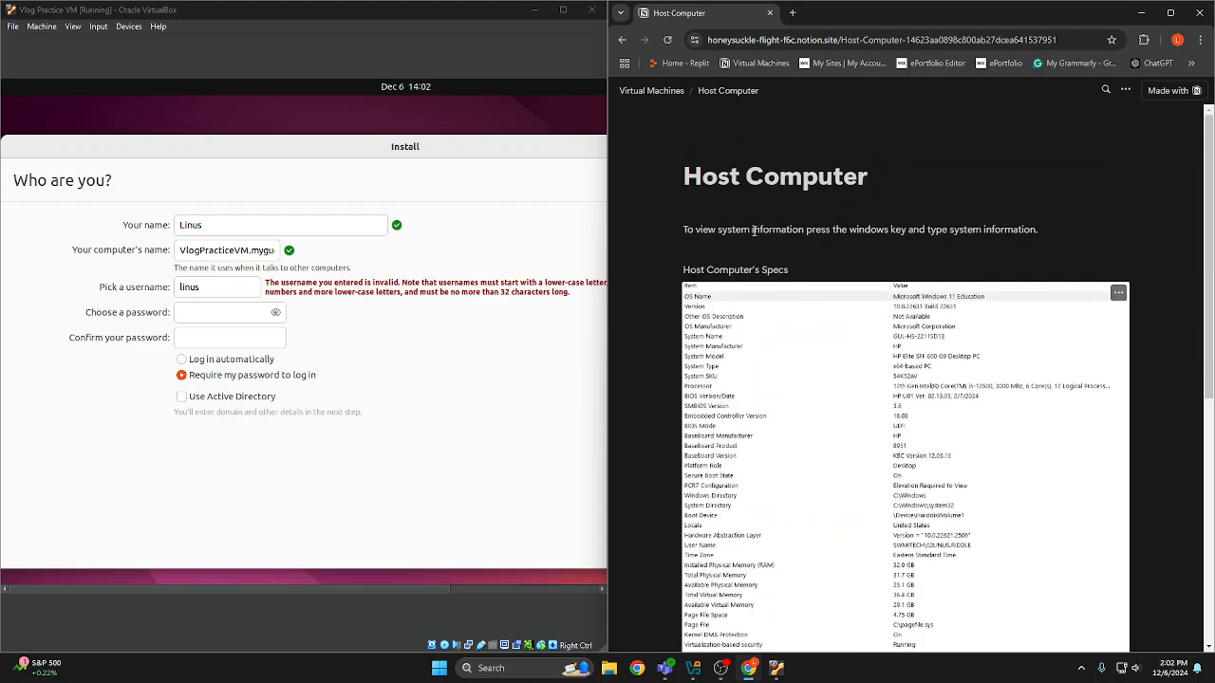
left_click(654, 92)
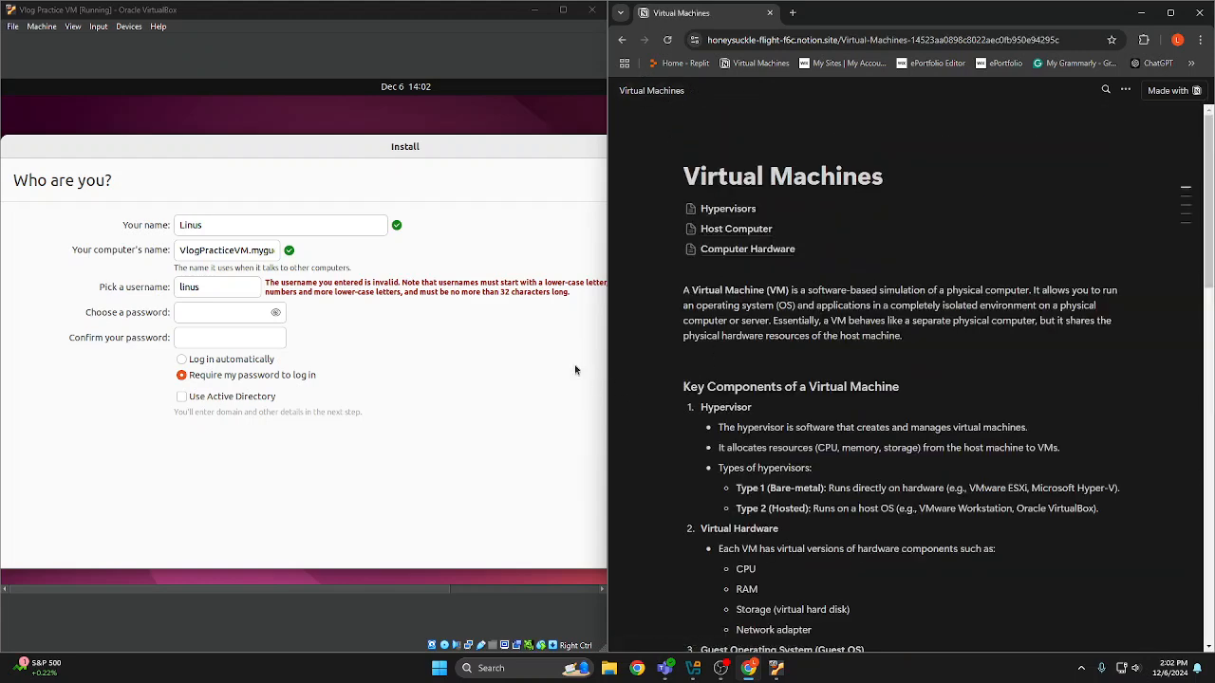
Maximize the Vlog Practice VM window and delete the stray trailing character from the username in the Ubuntu installer
double_click(513, 8)
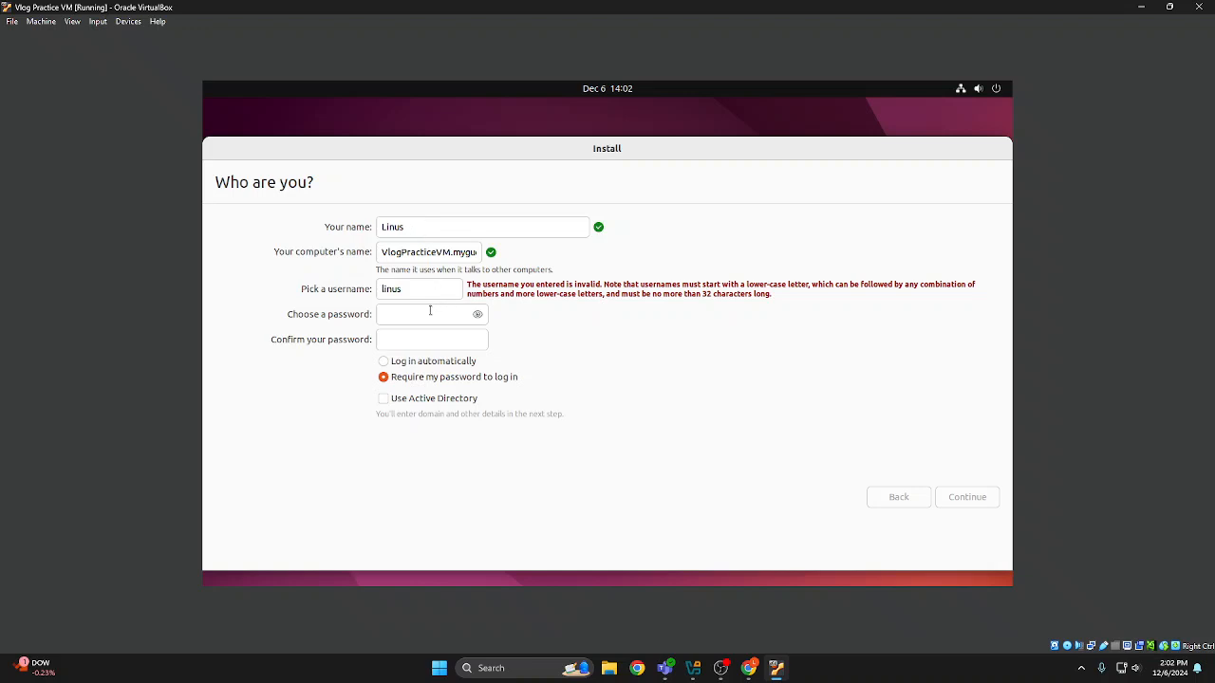
left_click(421, 313)
key("Tab")
left_click(449, 319)
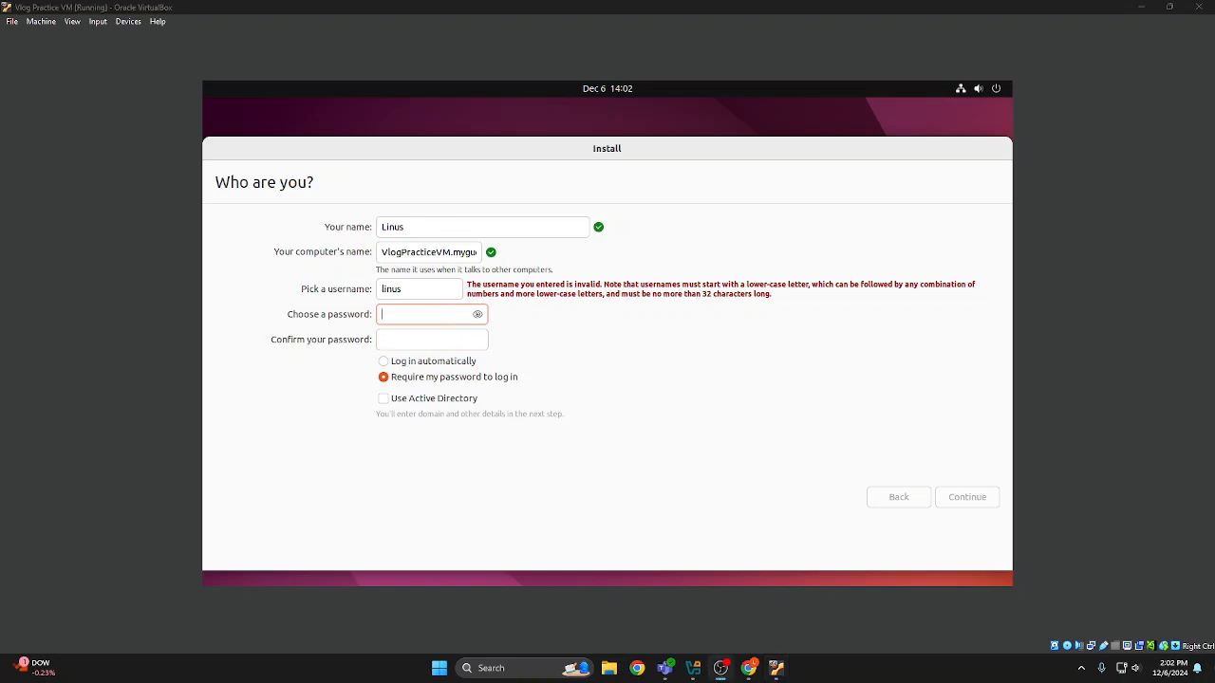
left_click(436, 319)
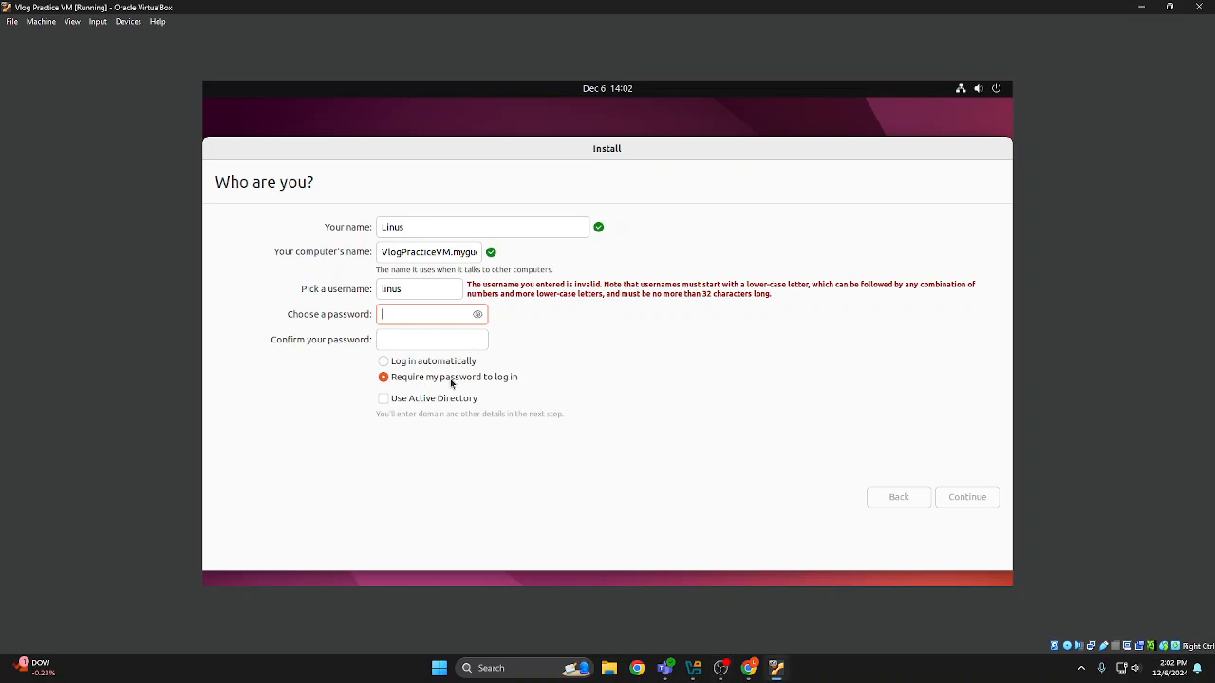
left_click(416, 285)
key("BackSpace")
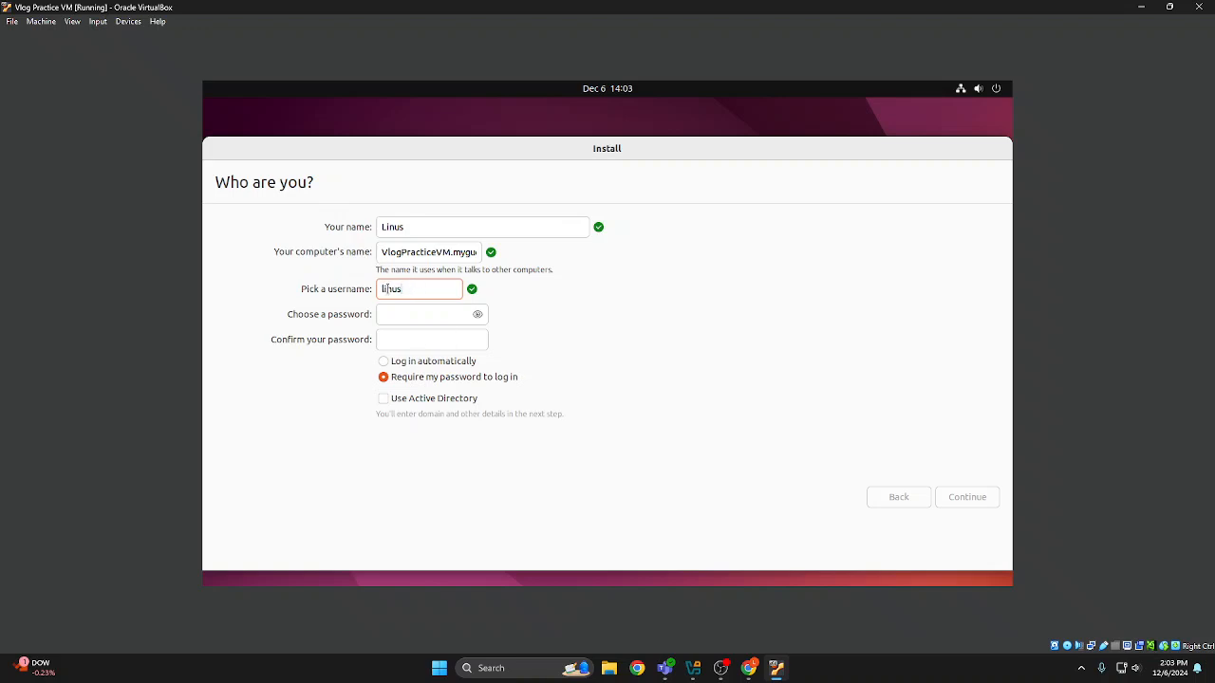
Enter and confirm the account password in the Ubuntu installer, and continue to the system installation
left_click(435, 311)
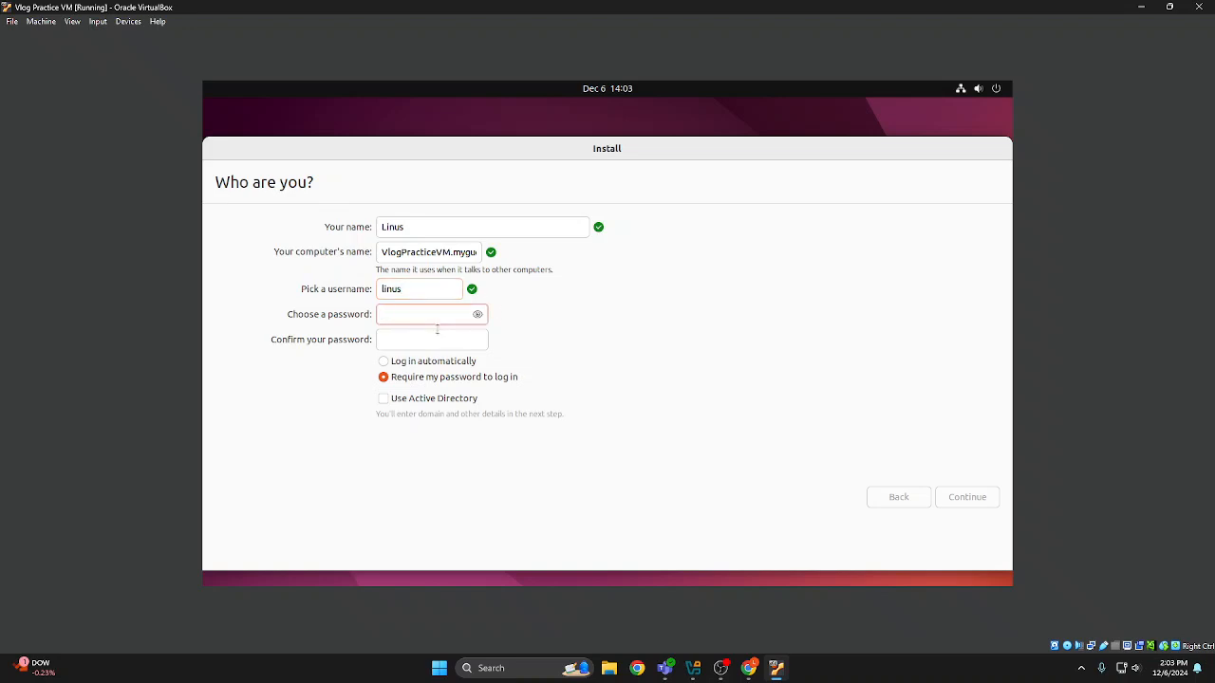
left_click(427, 339)
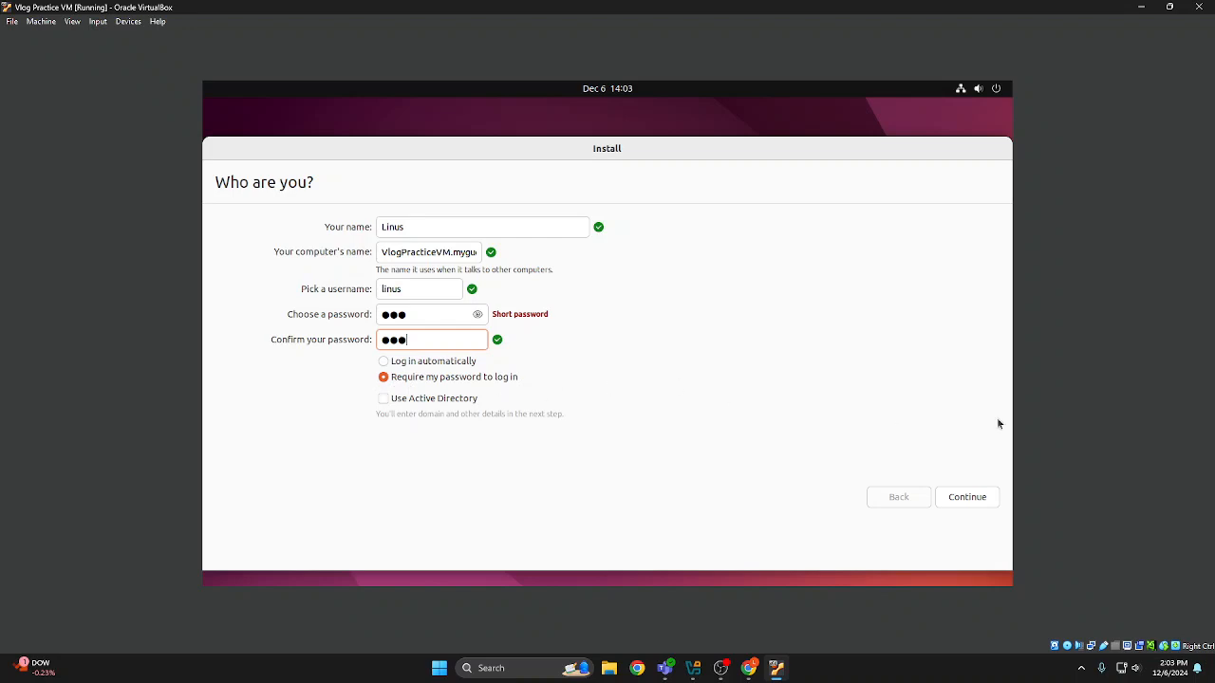
left_click(967, 497)
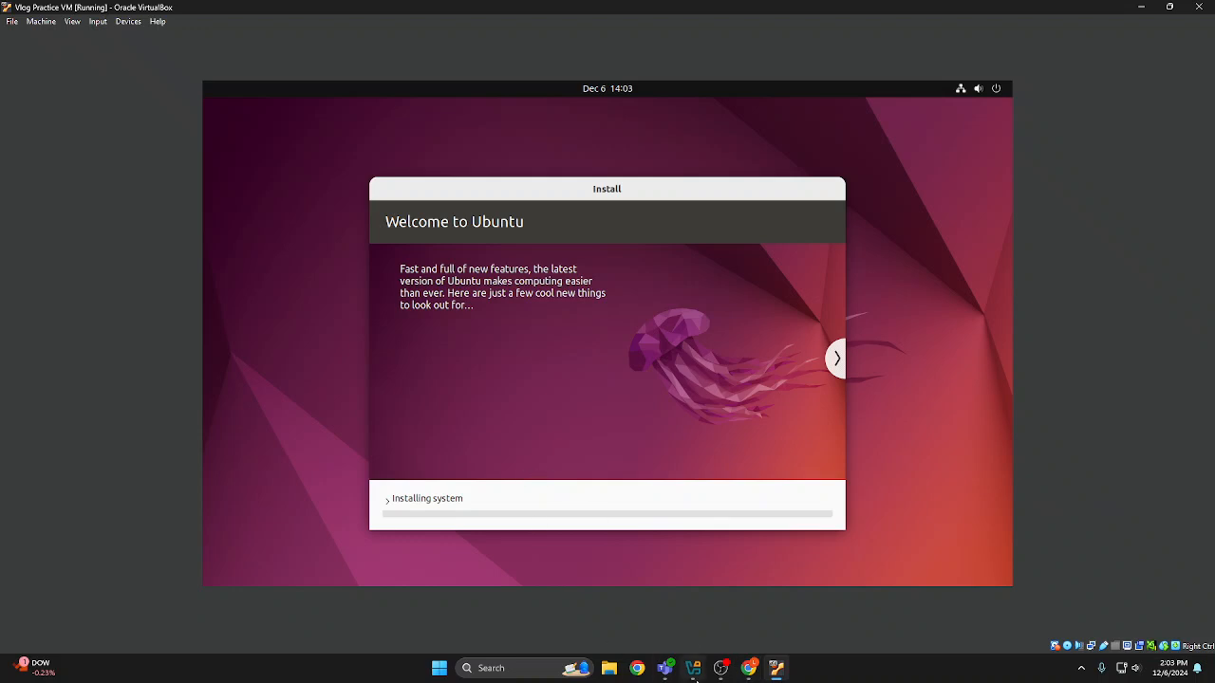
Browse the installer's slideshow on software, music, photos and the web while Ubuntu installs
mouse_move(725, 675)
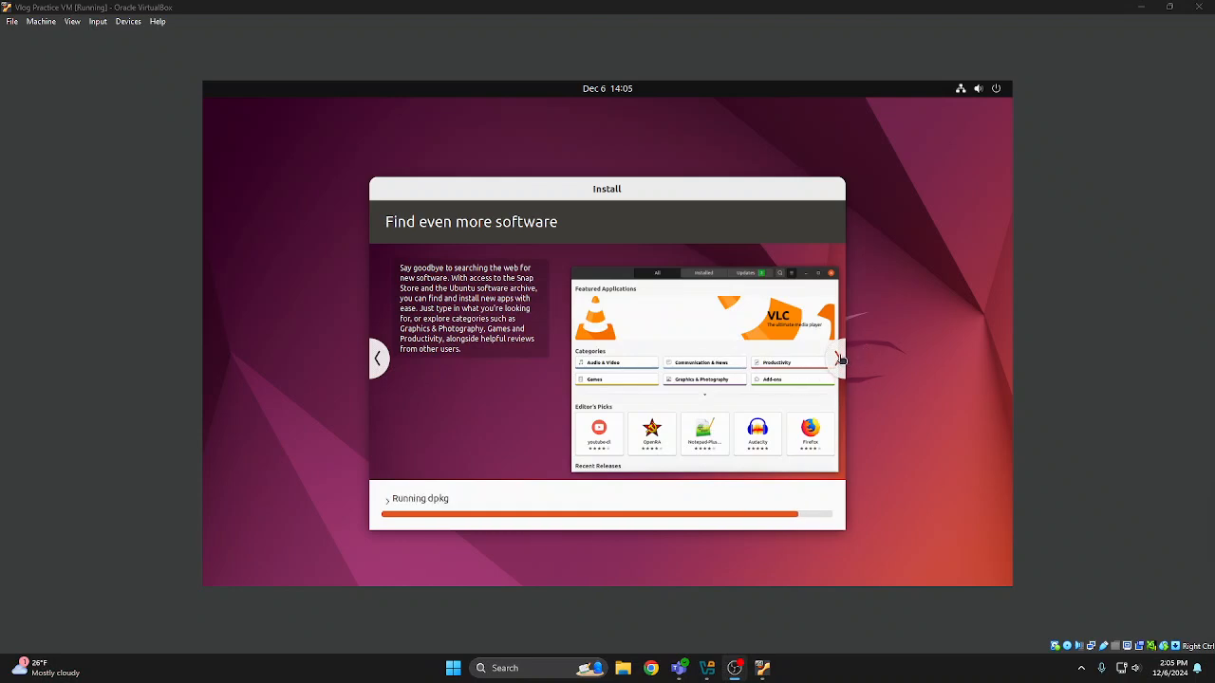
left_click(839, 359)
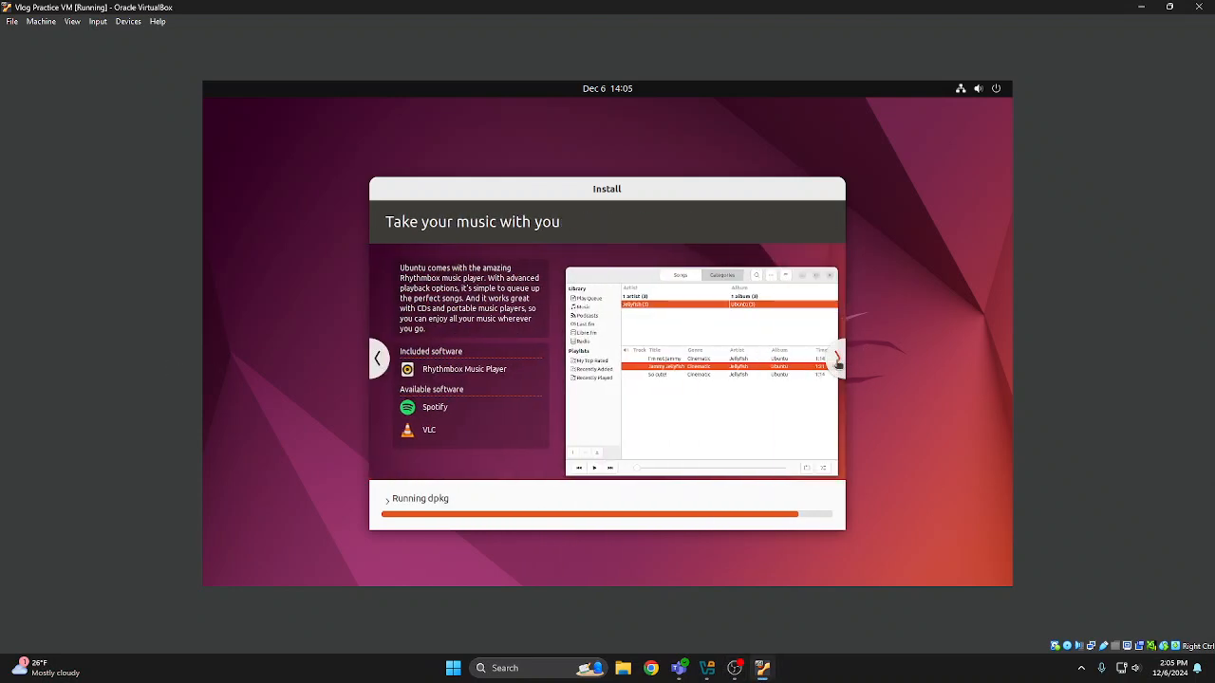
left_click(838, 362)
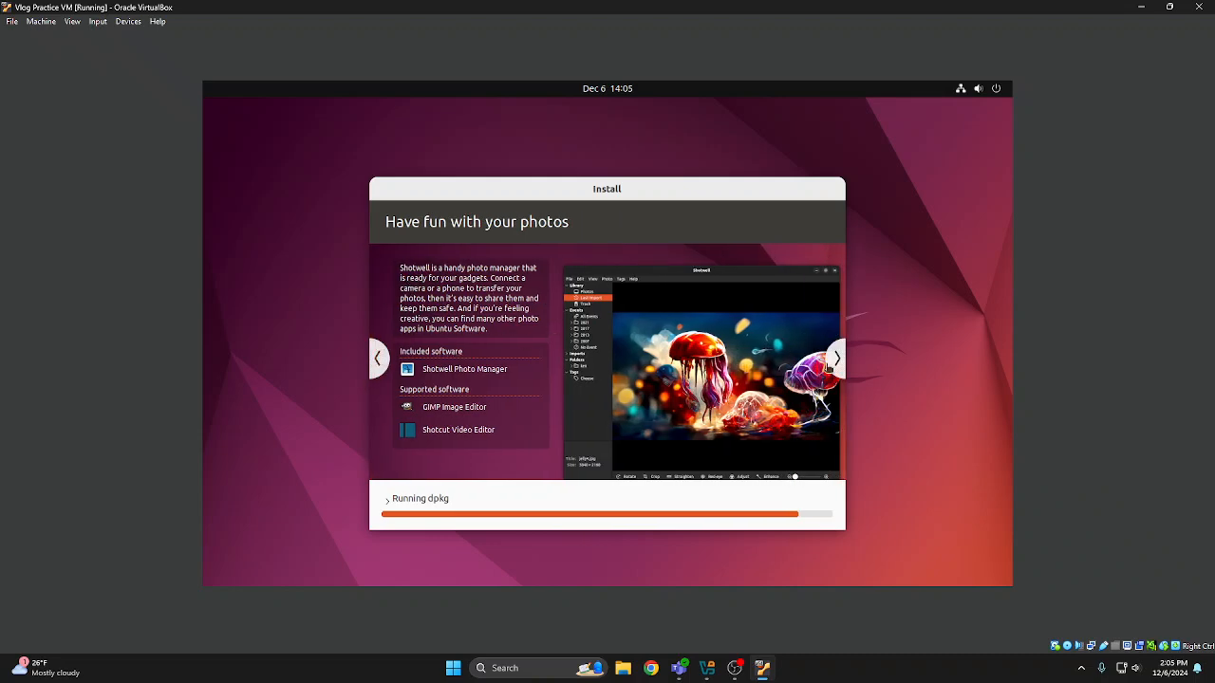
left_click(833, 362)
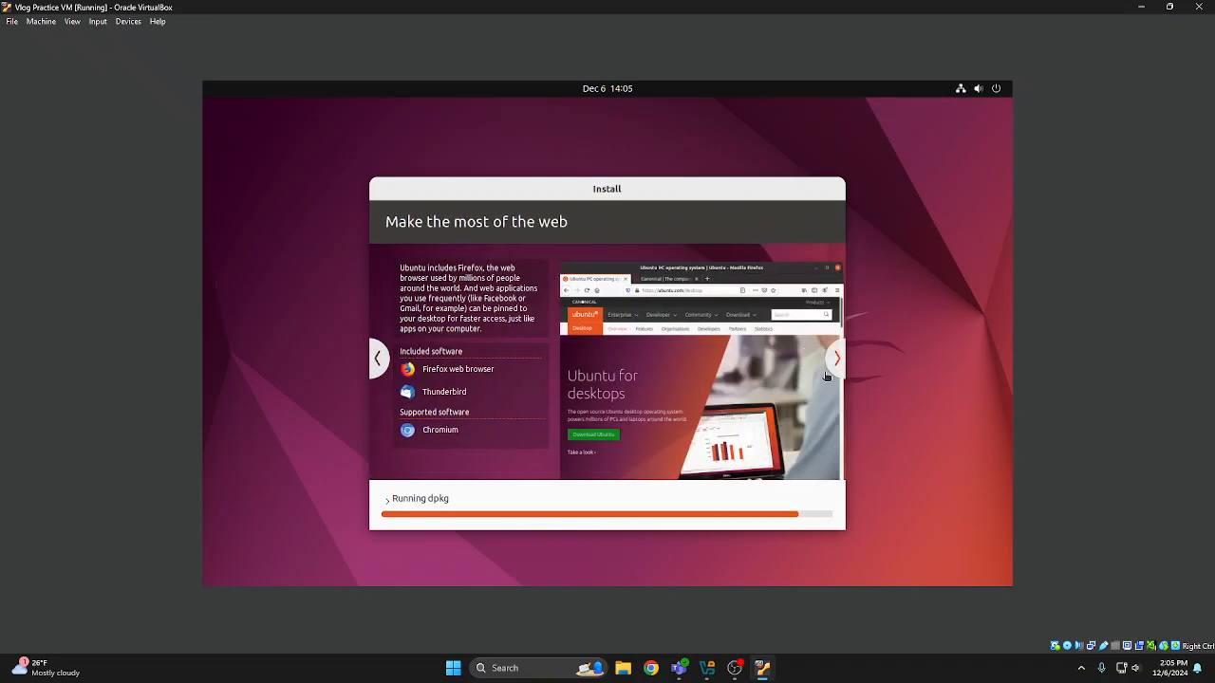
left_click(833, 365)
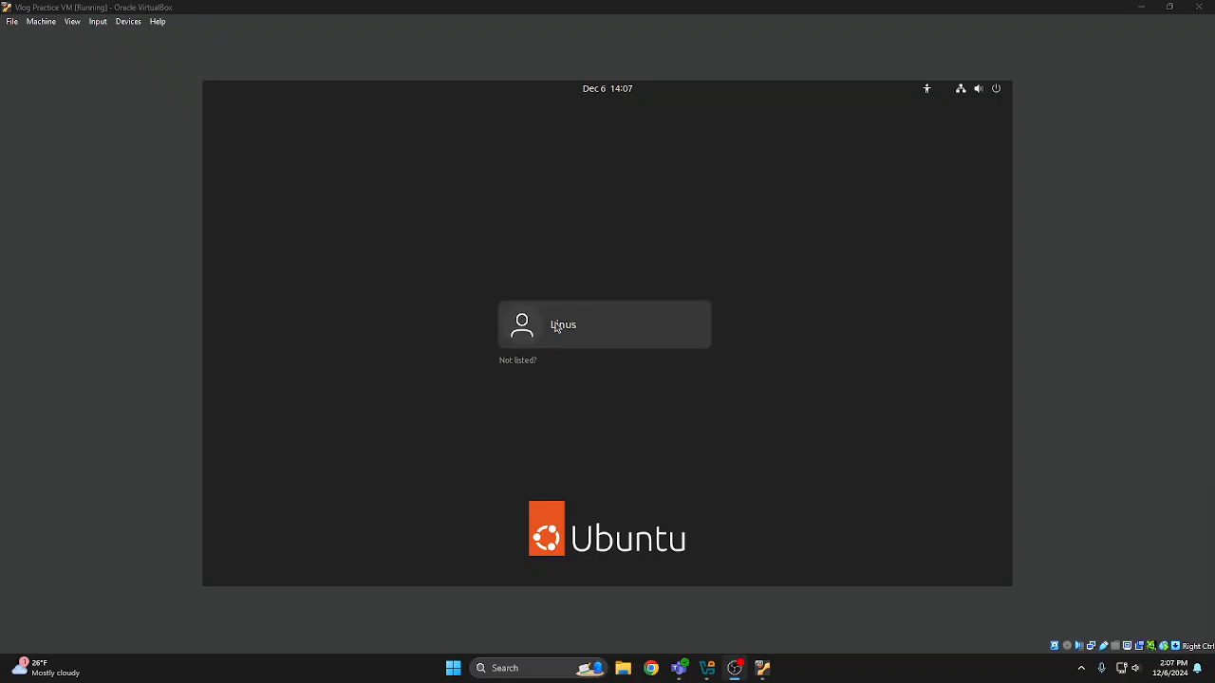
Select the listed user account on the Ubuntu login screen and log in with the account password
left_click(635, 345)
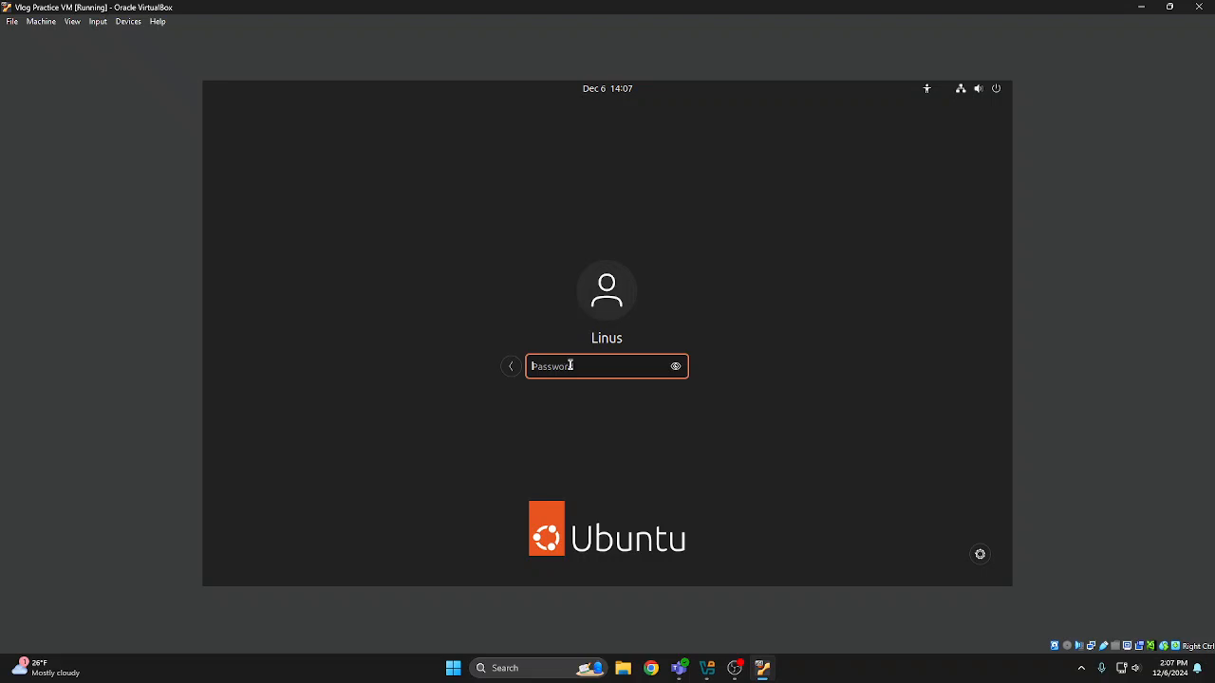
type("•••")
key("Return")
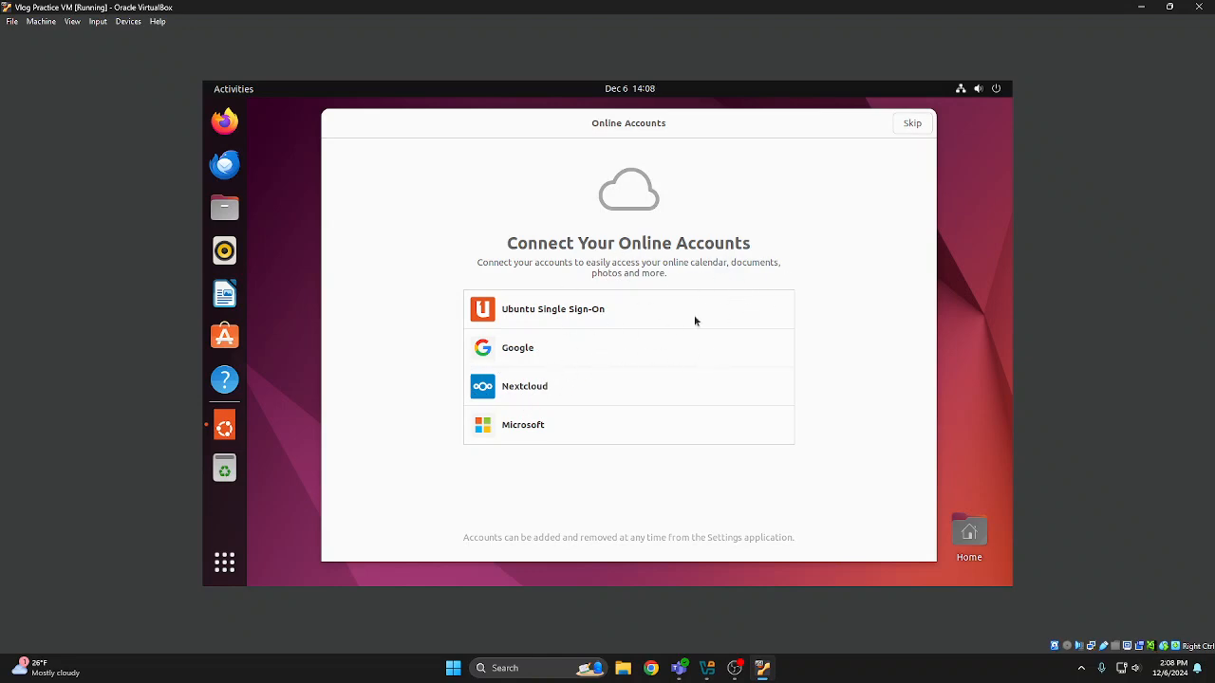
Finish the Ubuntu welcome setup, skipping online accounts and Ubuntu Pro and keeping the option to send system info to Canonical
left_click(913, 126)
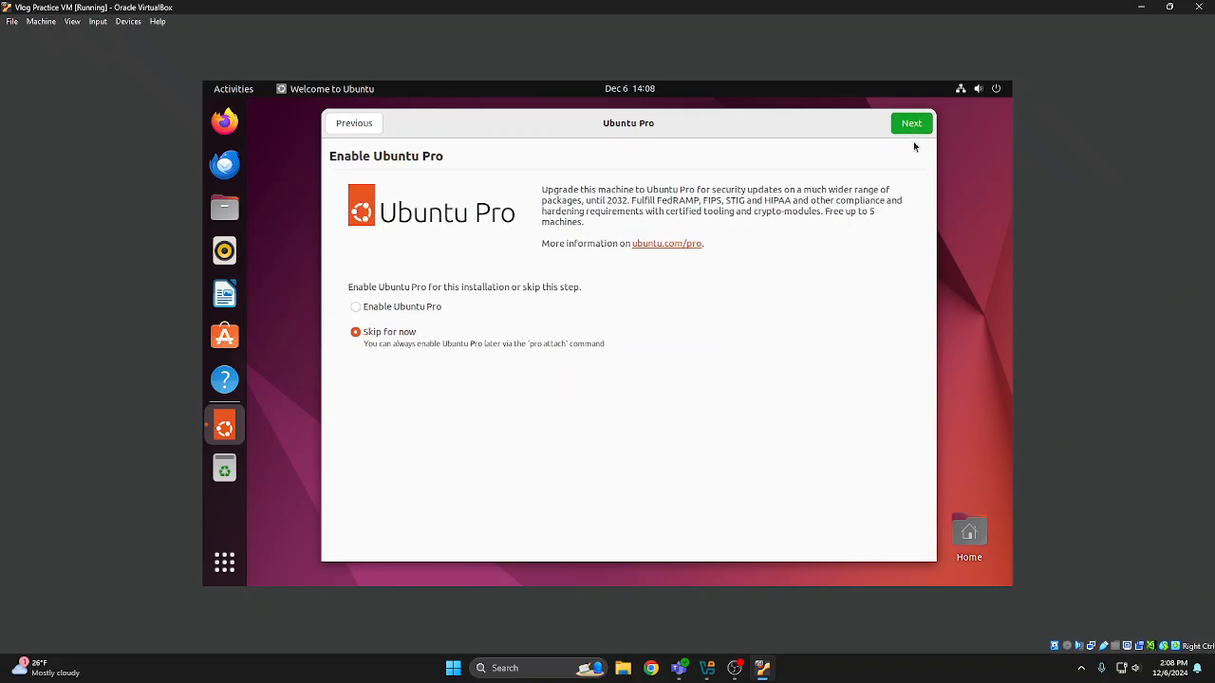
left_click(913, 128)
left_click(913, 128)
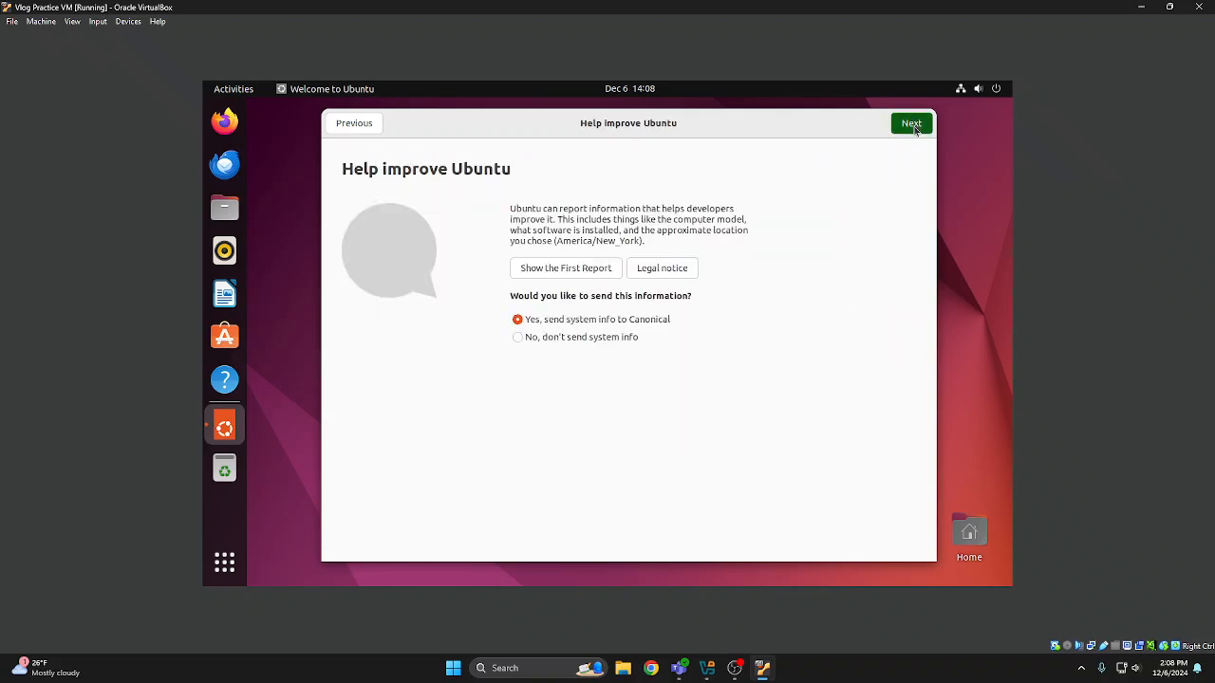
left_click(917, 125)
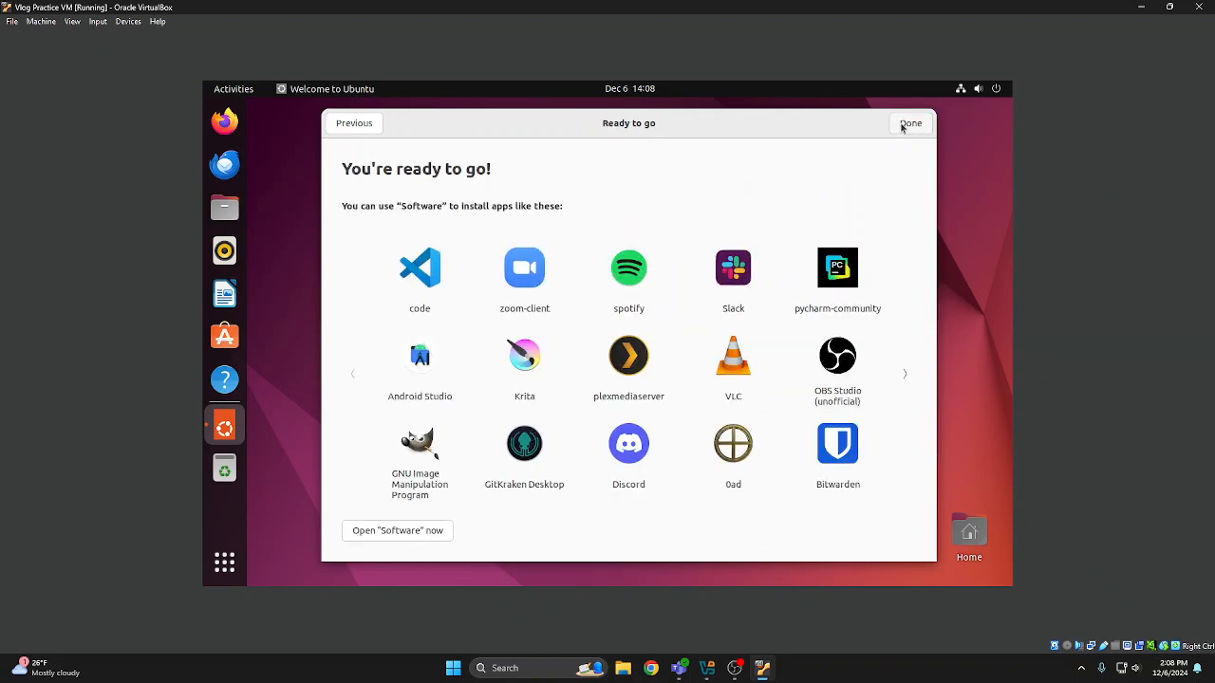
left_click(906, 128)
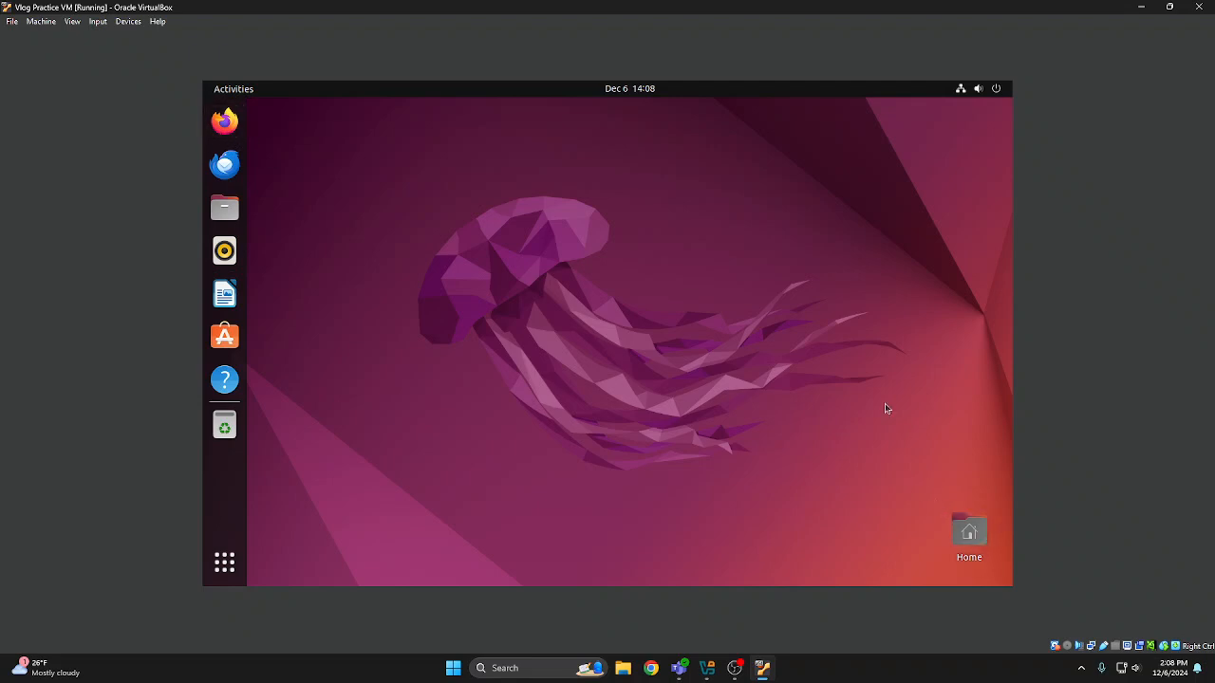
left_click_drag(870, 488, 397, 192)
left_click_drag(919, 499, 750, 315)
left_click(224, 121)
right_click(447, 195)
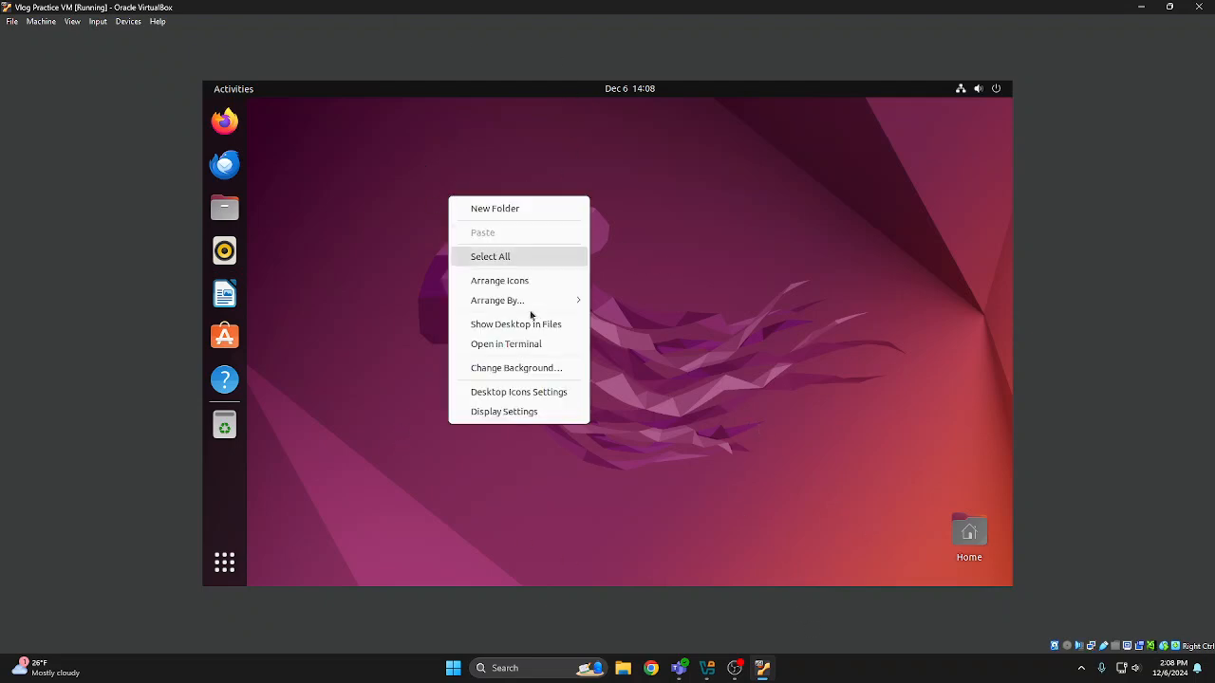
left_click(902, 217)
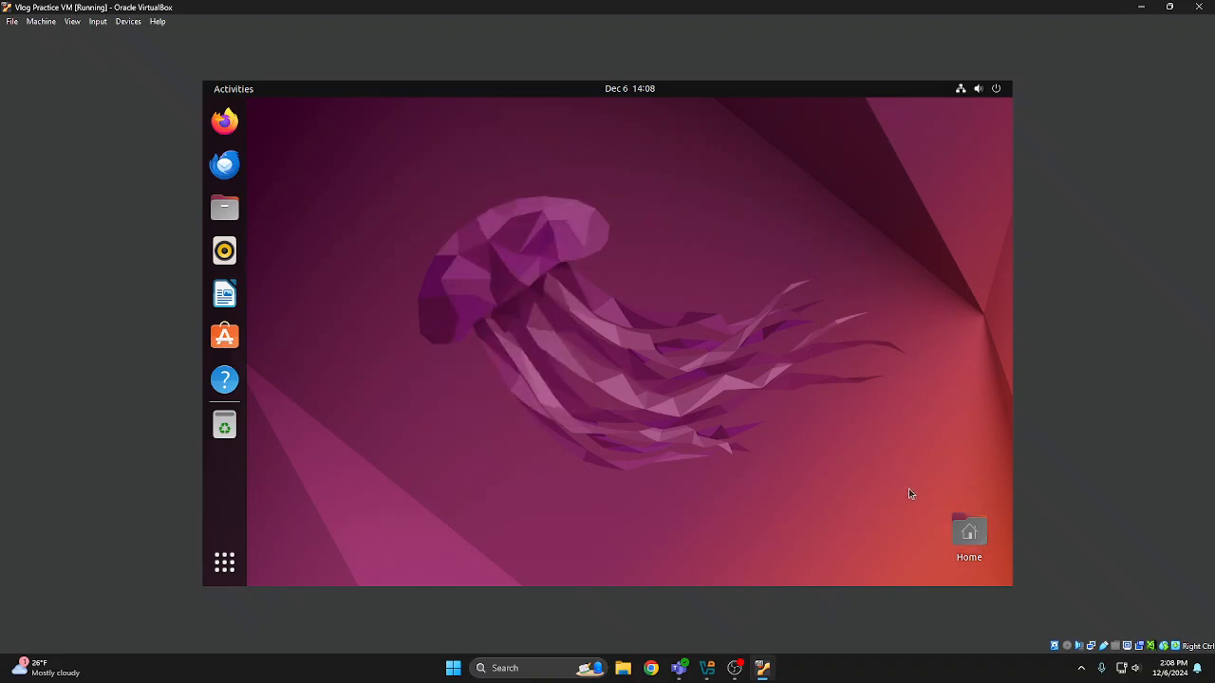
left_click_drag(910, 497, 660, 373)
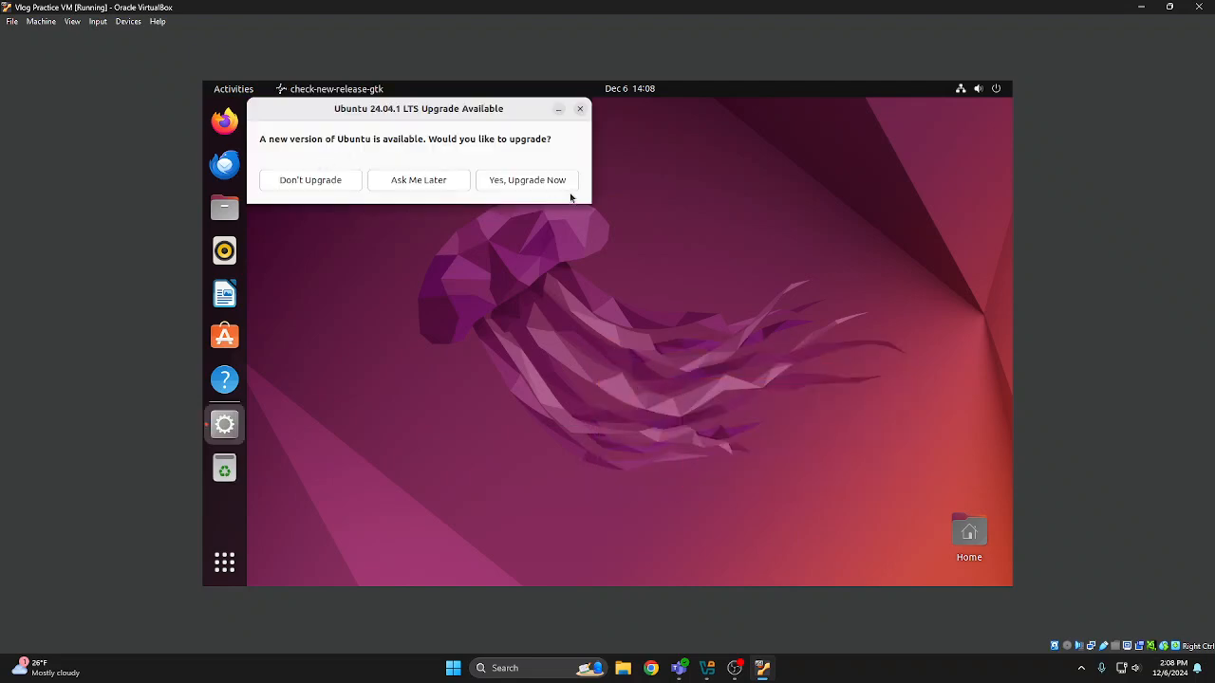
Dismiss the Ubuntu 24.04.1 LTS upgrade offer without upgrading, and power off the virtual machine from within Ubuntu
left_click(581, 109)
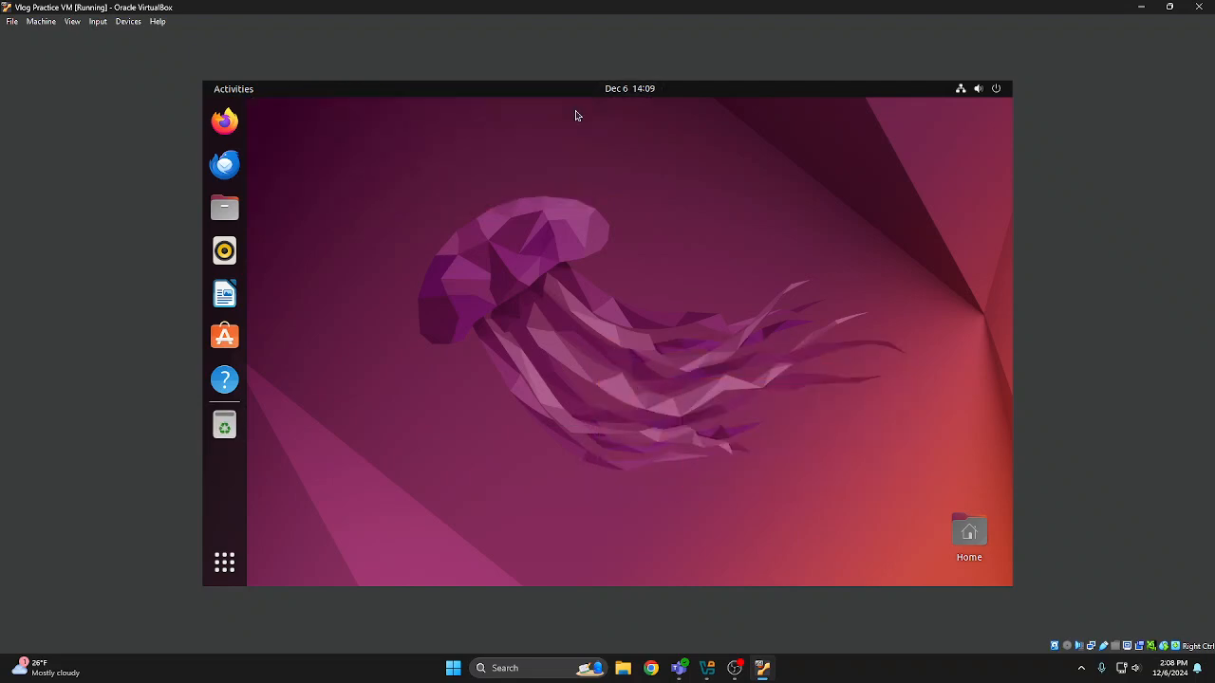
left_click(996, 91)
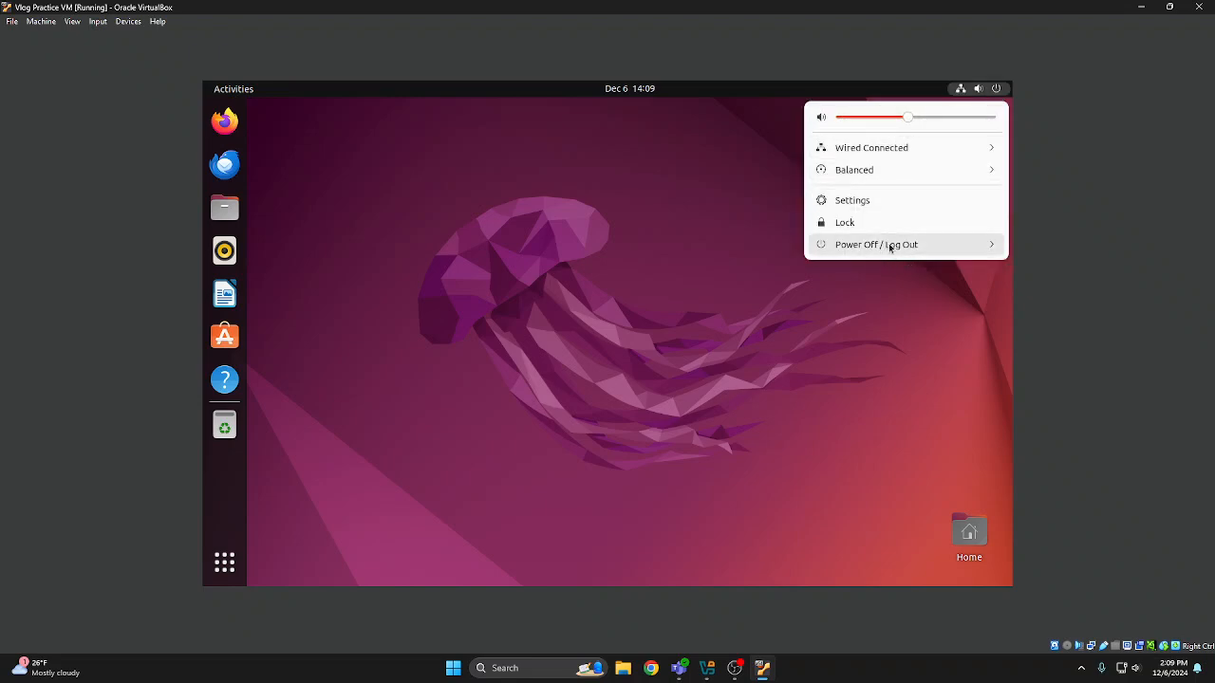
left_click(933, 249)
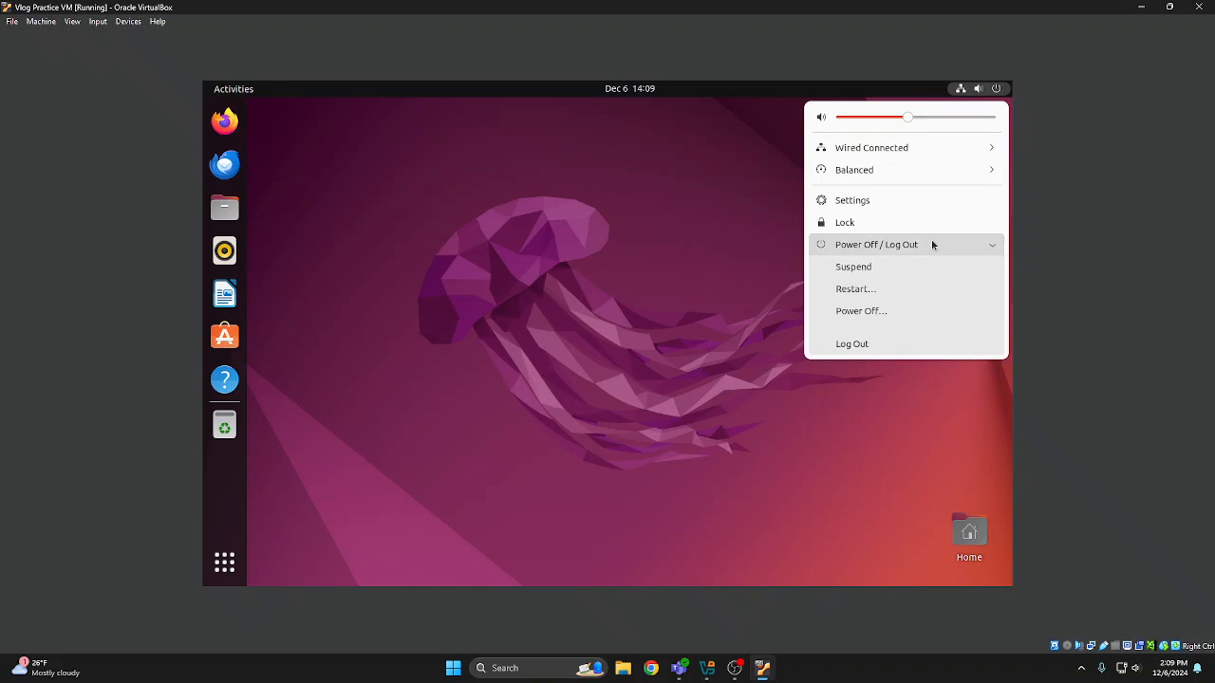
left_click(873, 313)
left_click(653, 371)
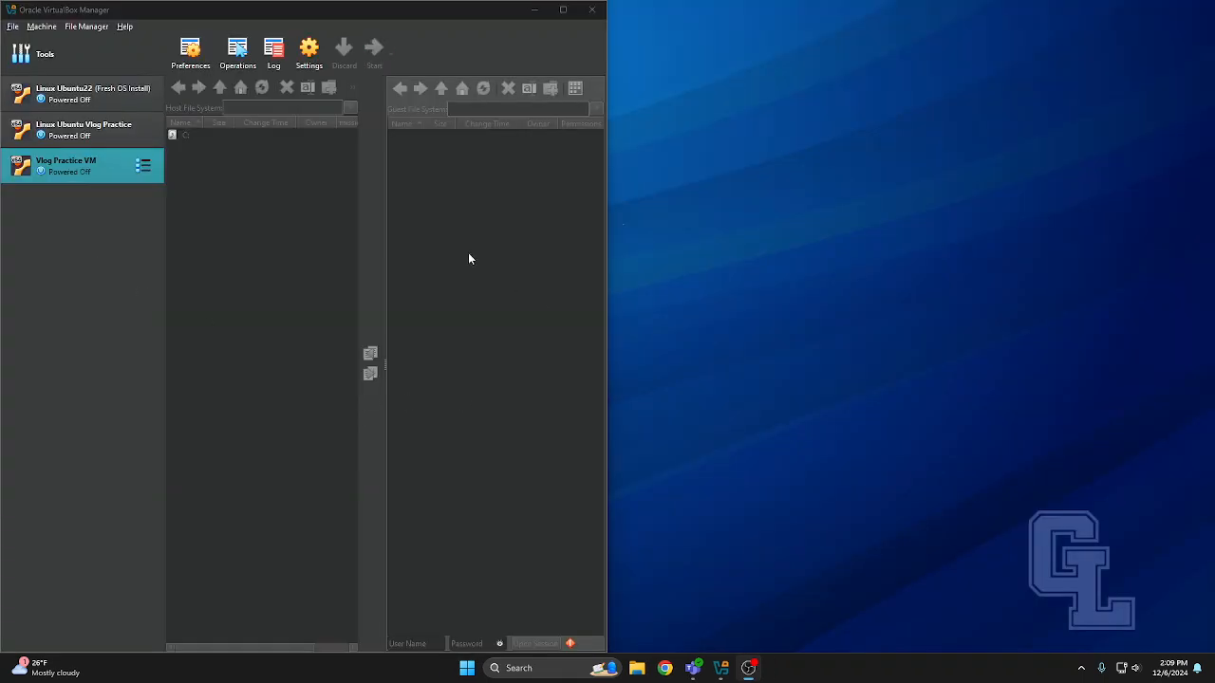
Maximize the VirtualBox Manager window and show the snapshots of the Vlog Practice VM
left_click_drag(302, 13, 530, 14)
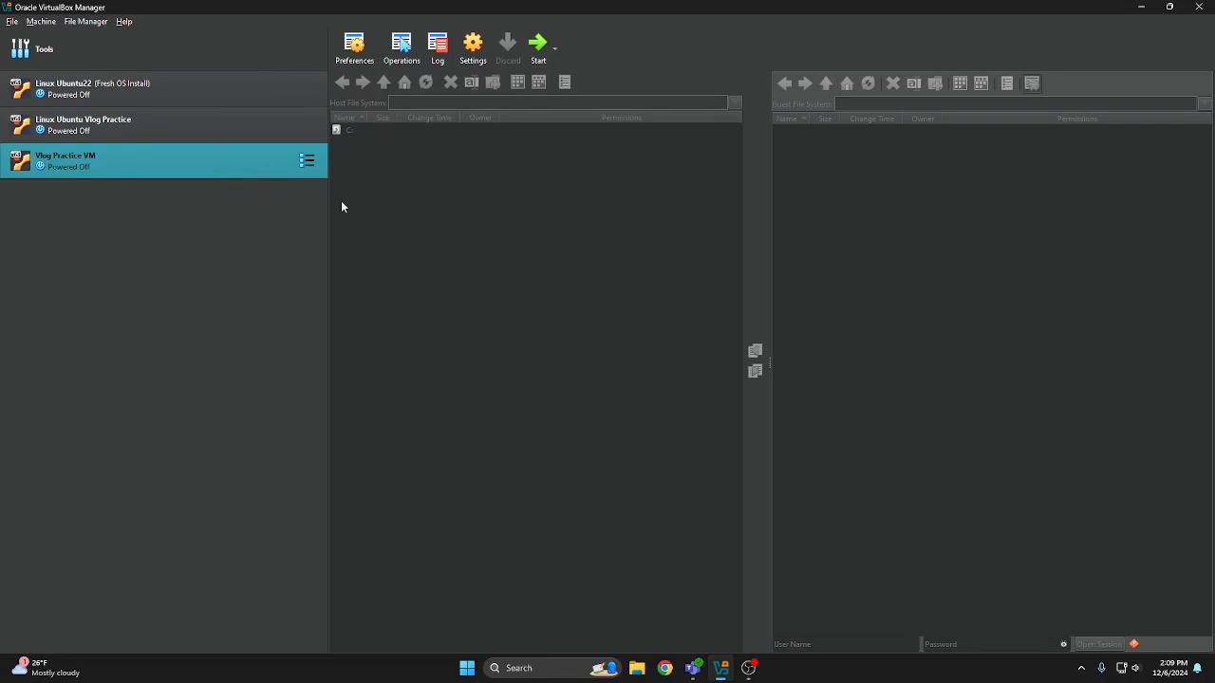
left_click(307, 160)
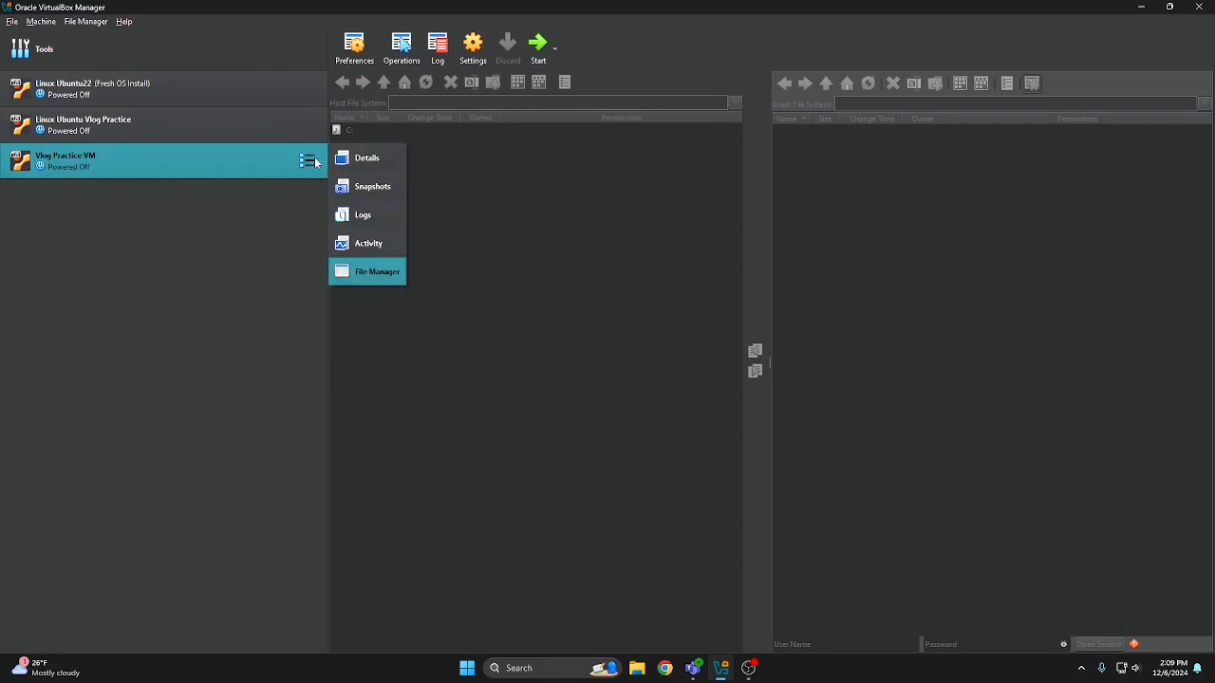
left_click(365, 184)
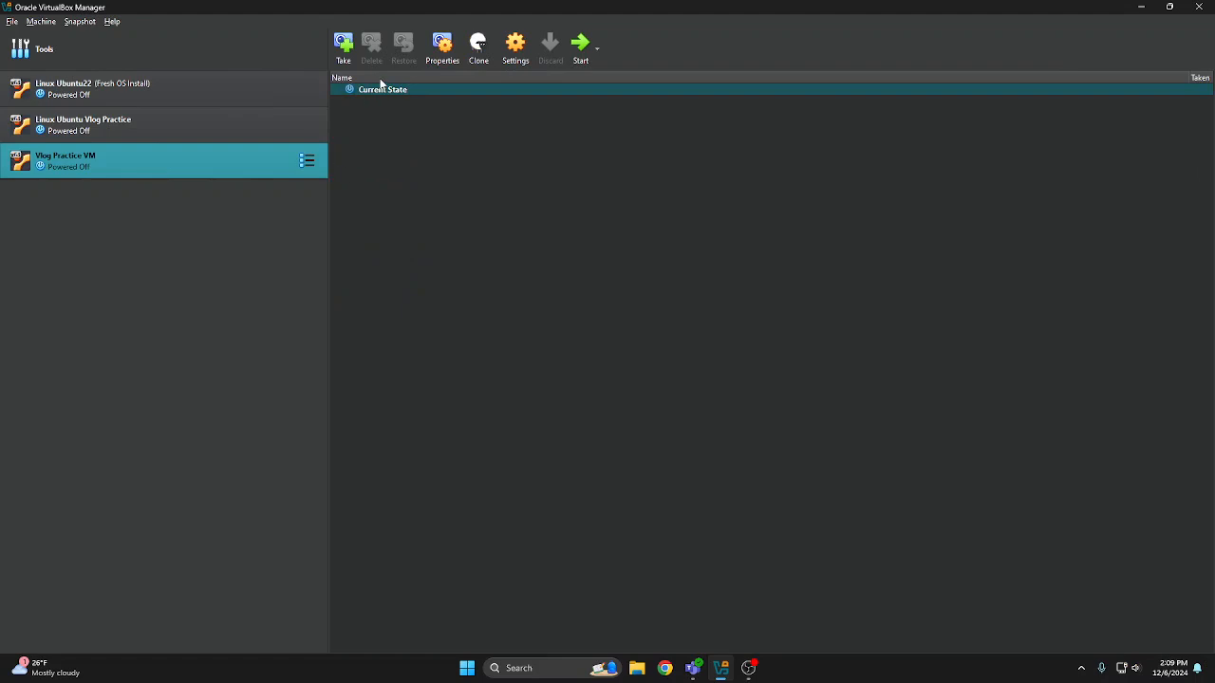
left_click(306, 160)
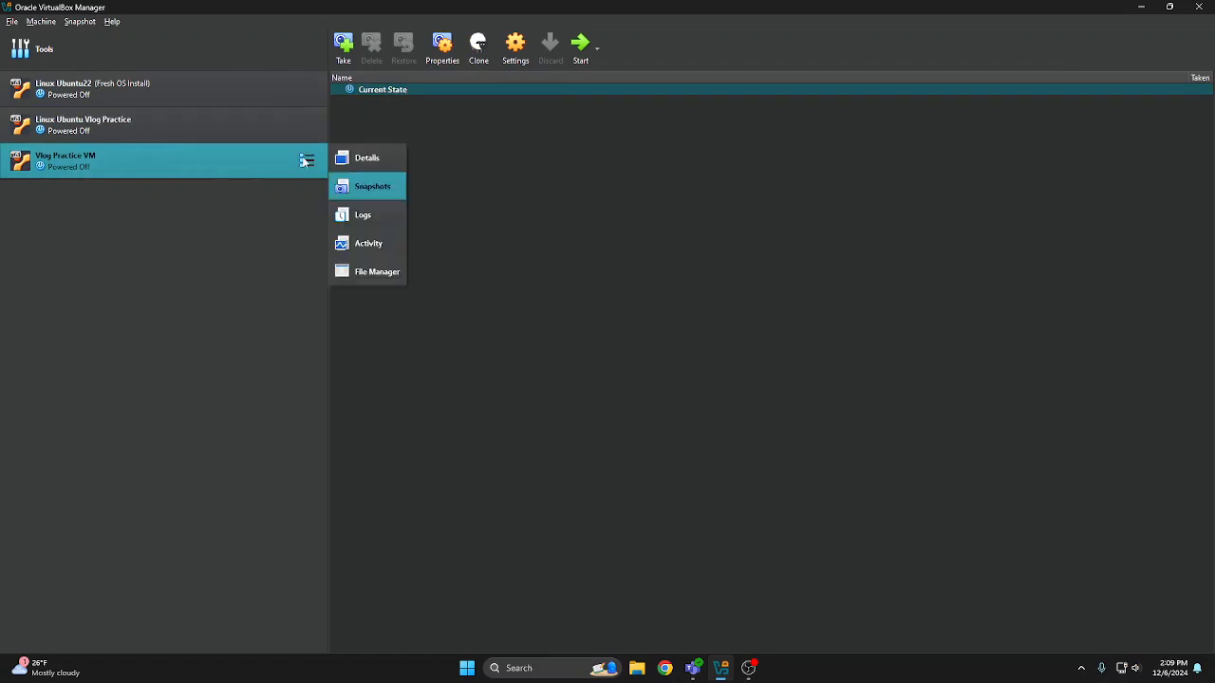
left_click(199, 161)
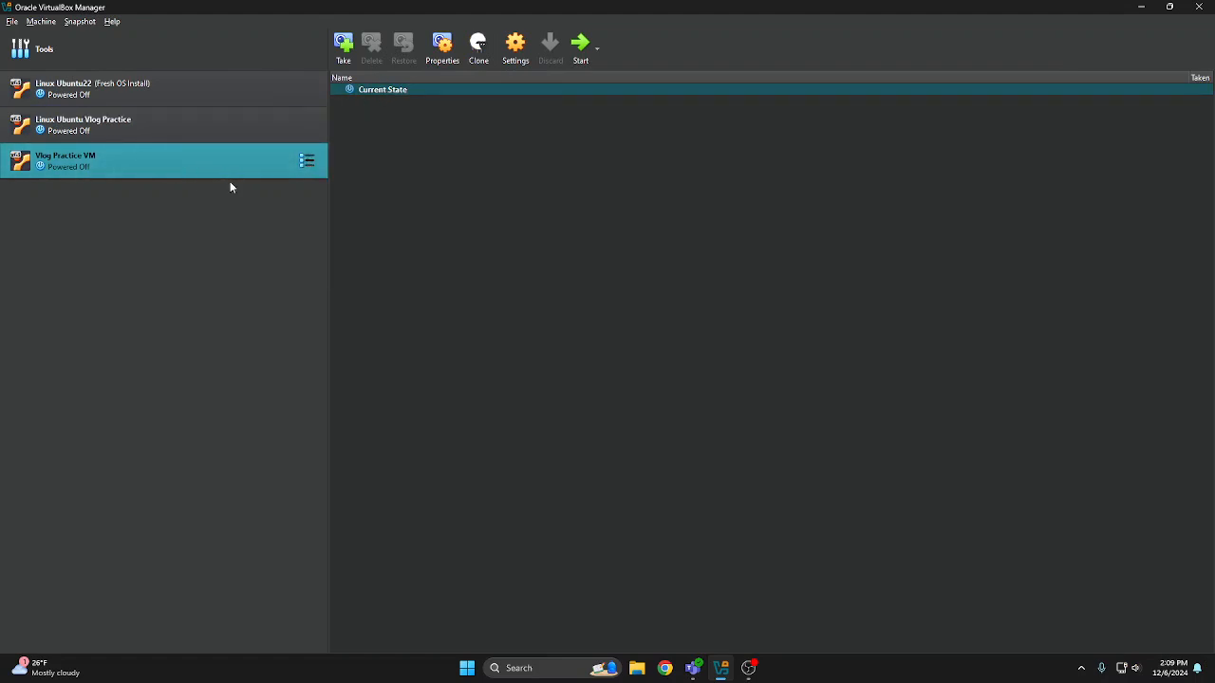